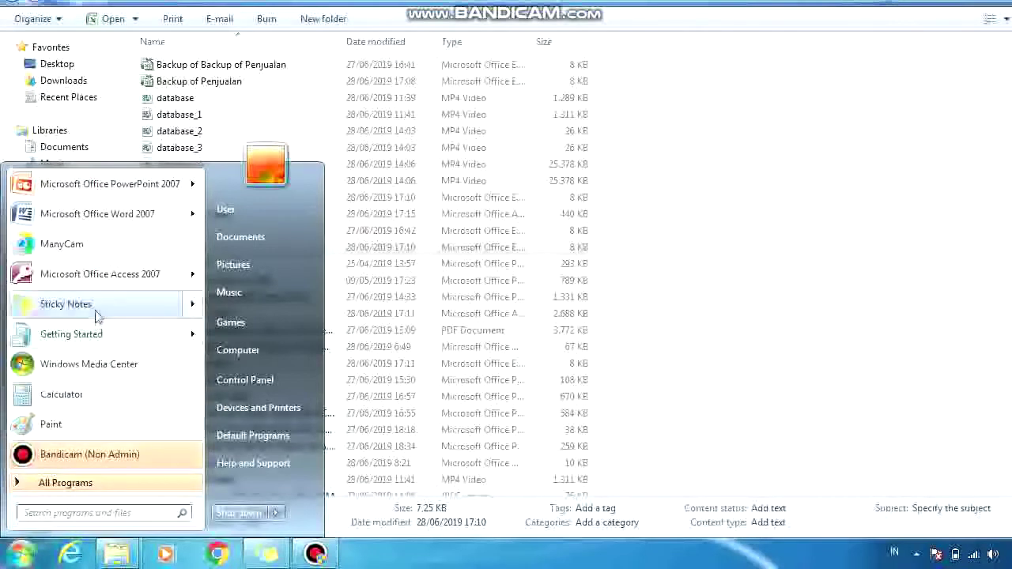
Step: Launch Microsoft Office Access 2007 from the Microsoft Office program folder and bring its window to the front
mouse_move(102, 291)
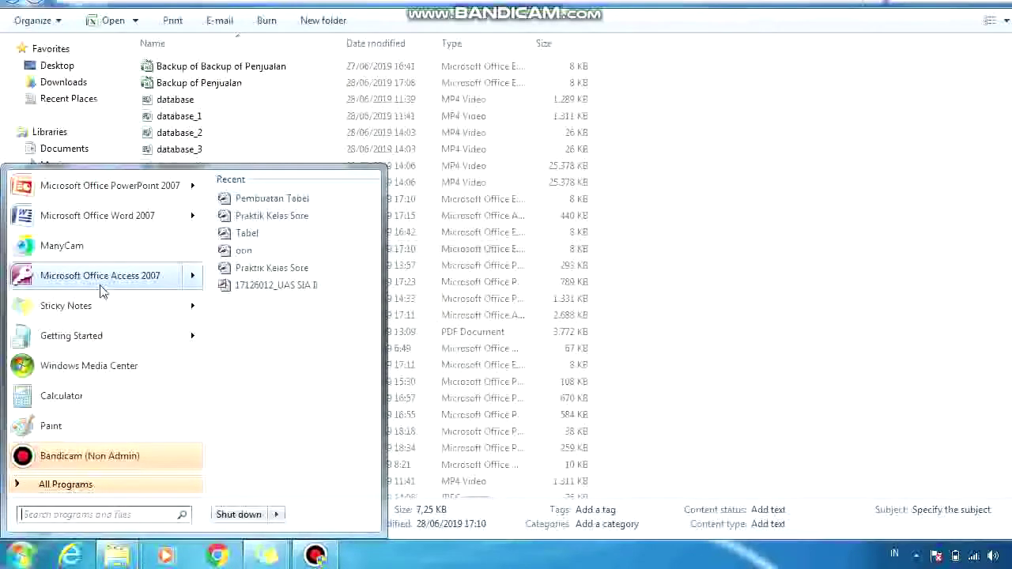
left_click(100, 486)
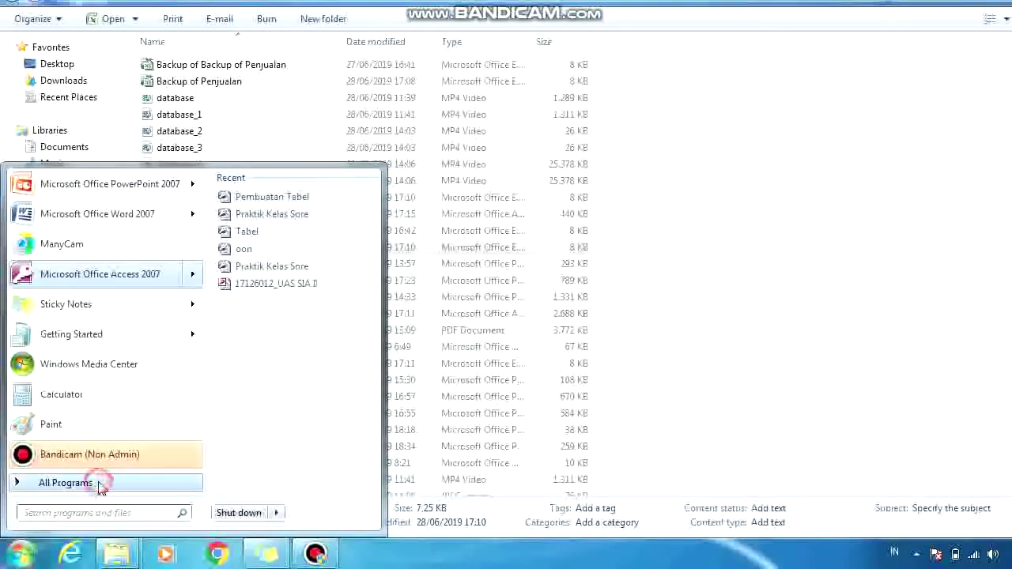
left_click(93, 449)
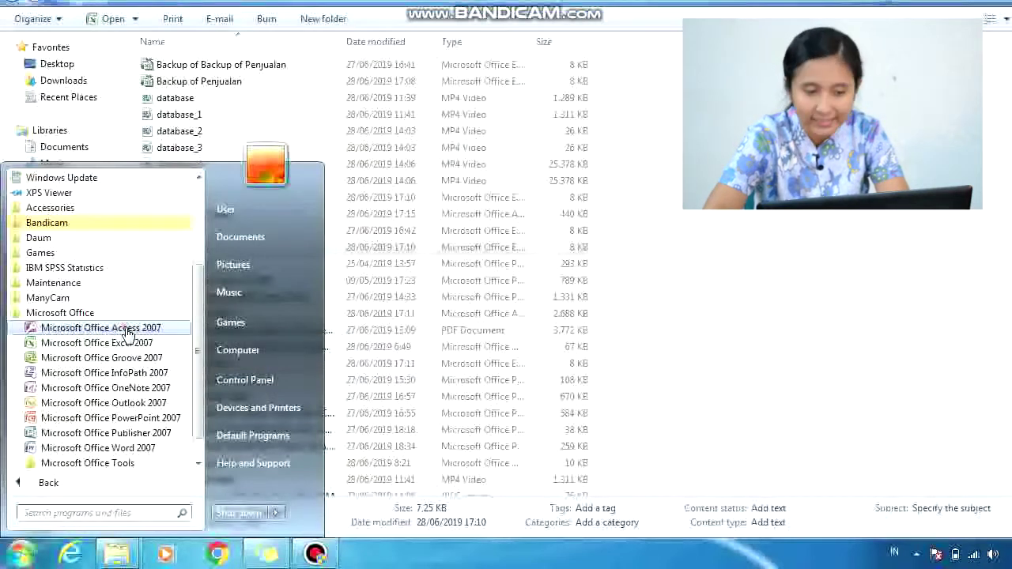
left_click(124, 328)
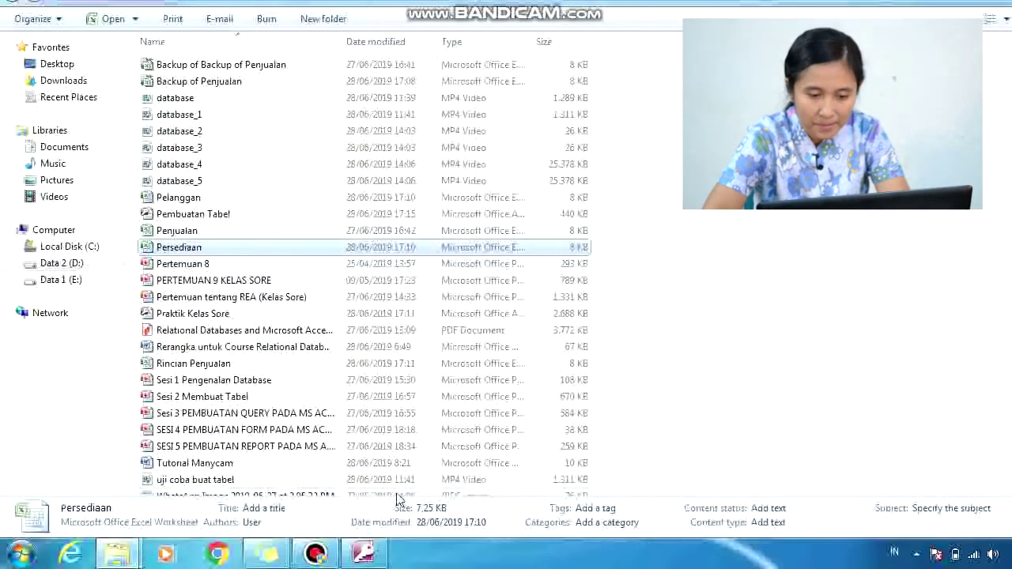
left_click(367, 551)
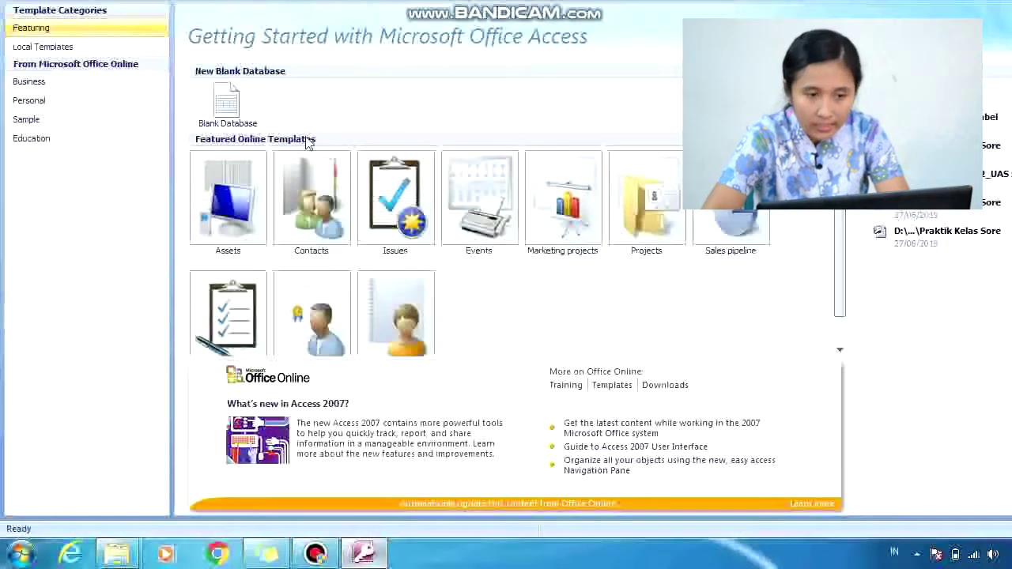
Step: Start a new blank database and set its file name to Tabel
left_click(230, 110)
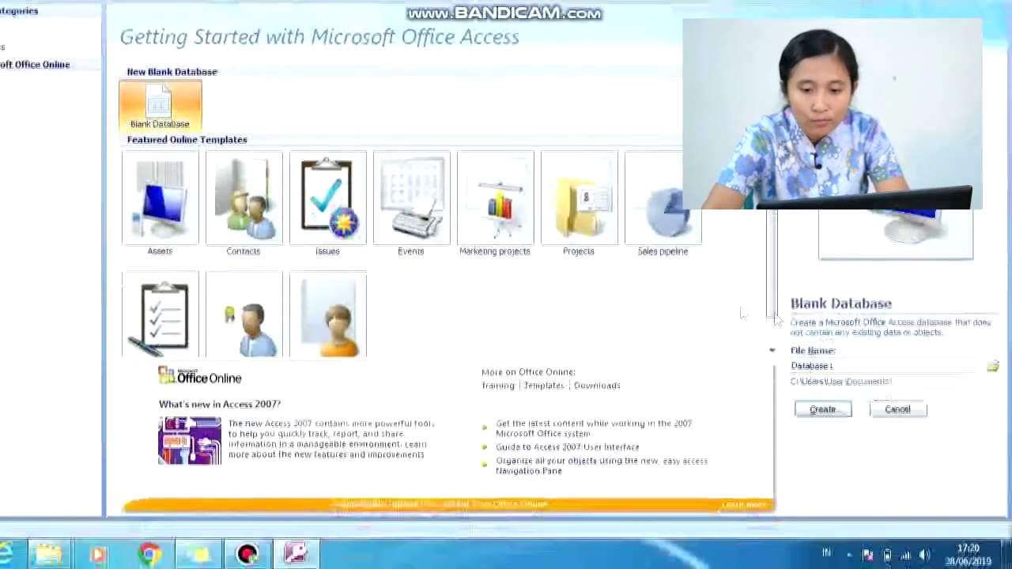
double_click(854, 364)
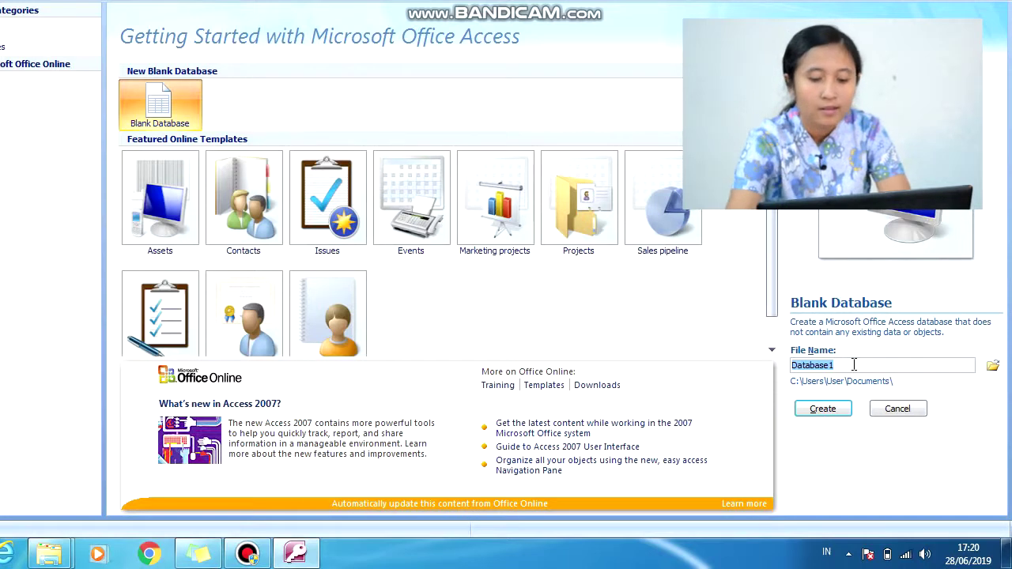
type("B")
key("BackSpace")
type("Tabel")
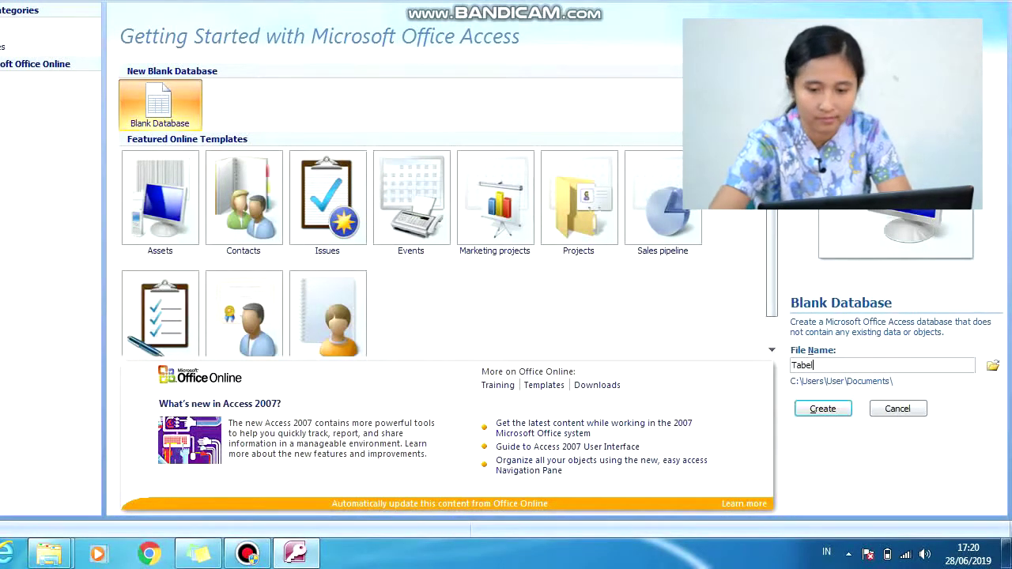
Step: Choose Data 2 (D:) as the save location for the blank database and create it
left_click(992, 368)
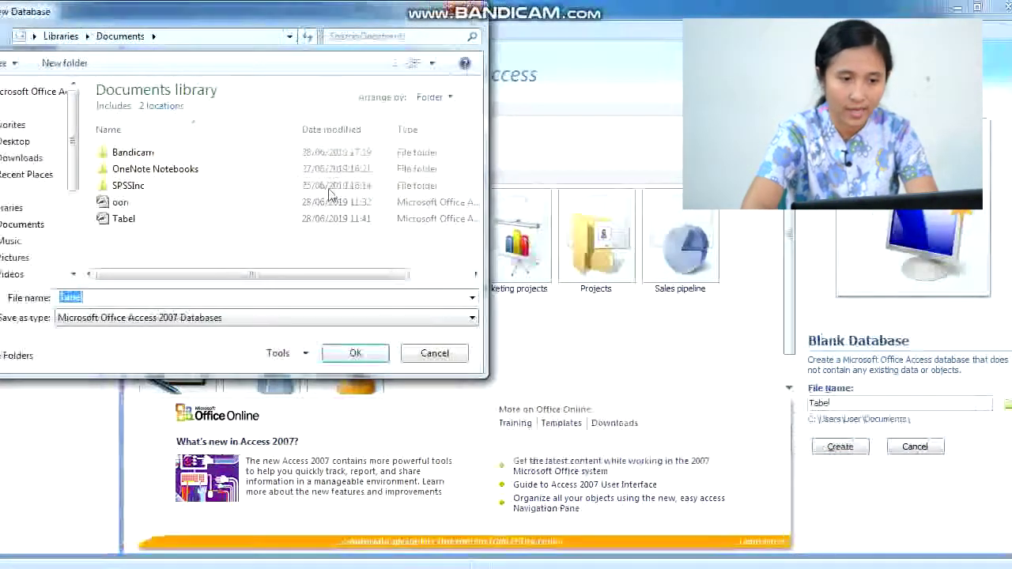
left_click_drag(77, 187, 77, 228)
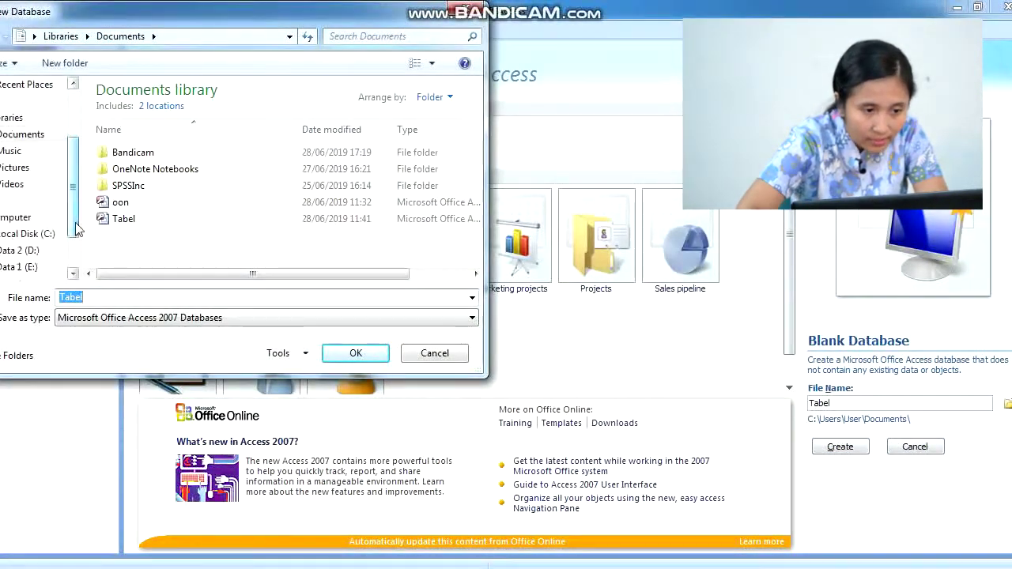
left_click(22, 249)
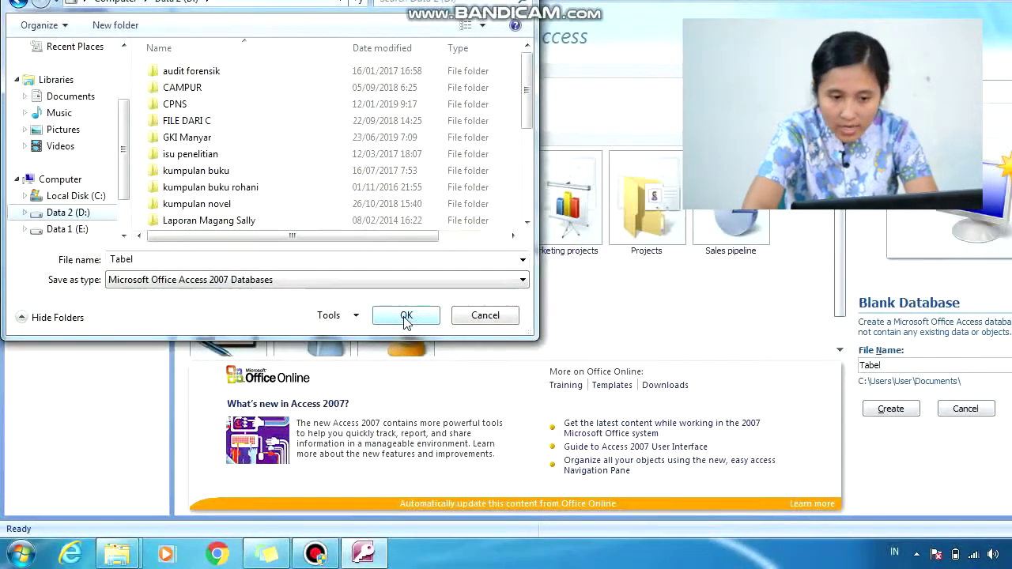
left_click(404, 316)
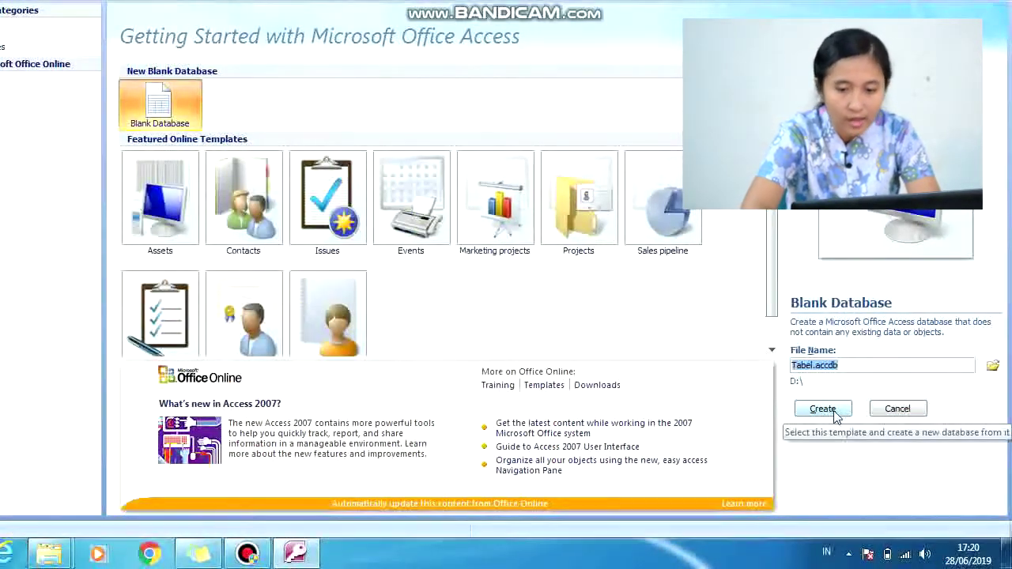
left_click(833, 412)
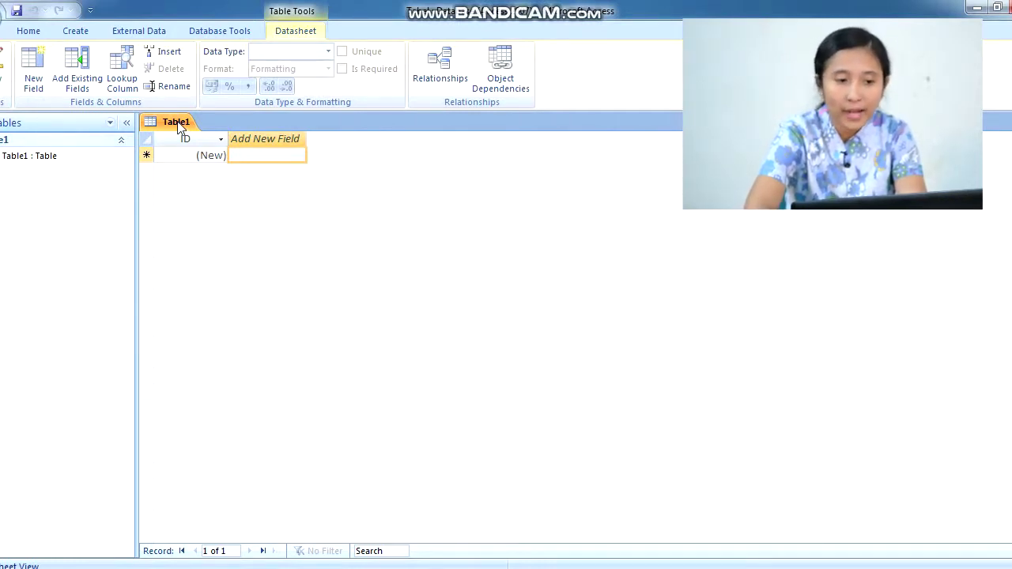
Step: Save the new empty table under the name Persediaan
right_click(179, 127)
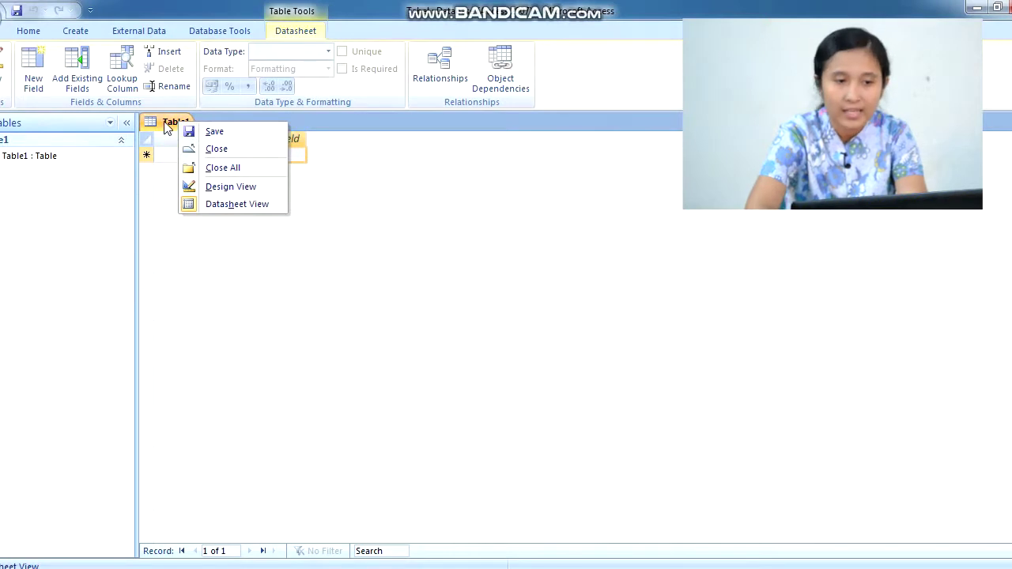
left_click(167, 126)
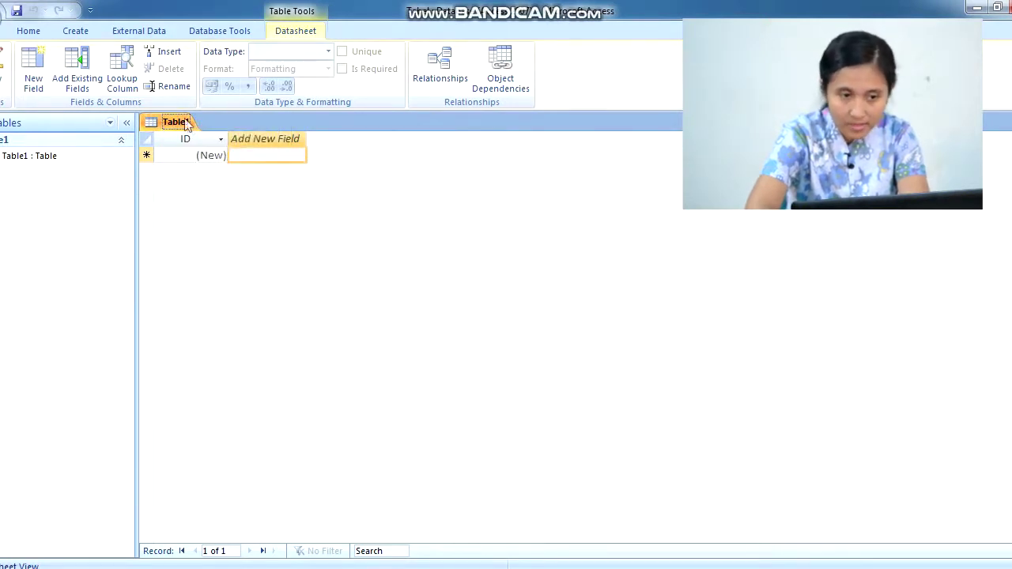
right_click(174, 123)
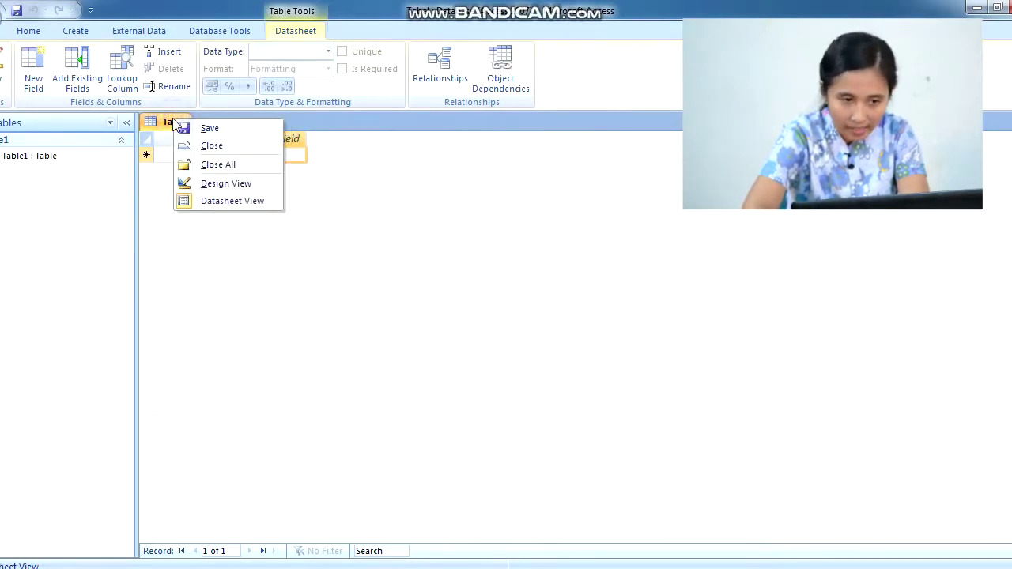
left_click(192, 129)
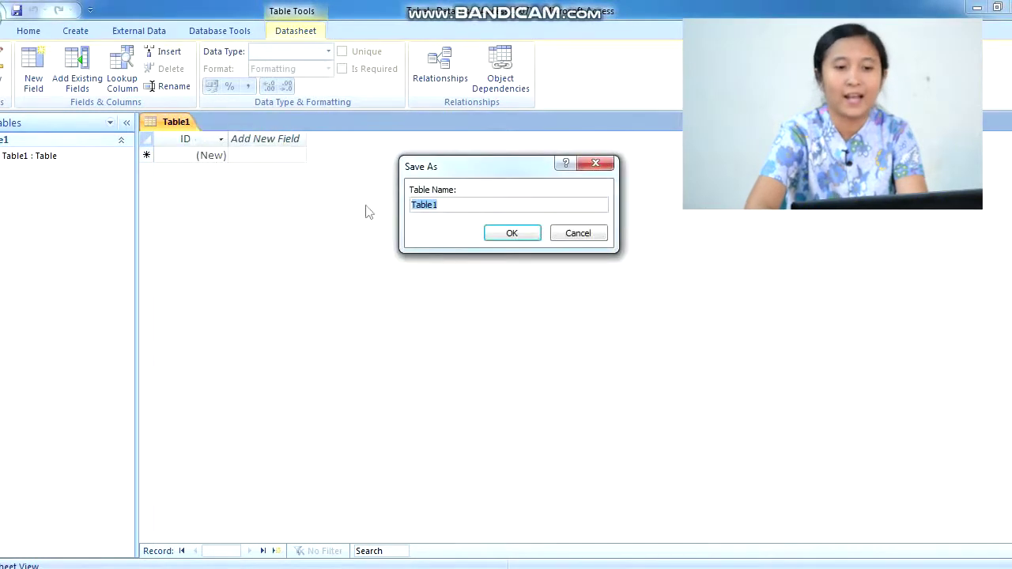
type("Per")
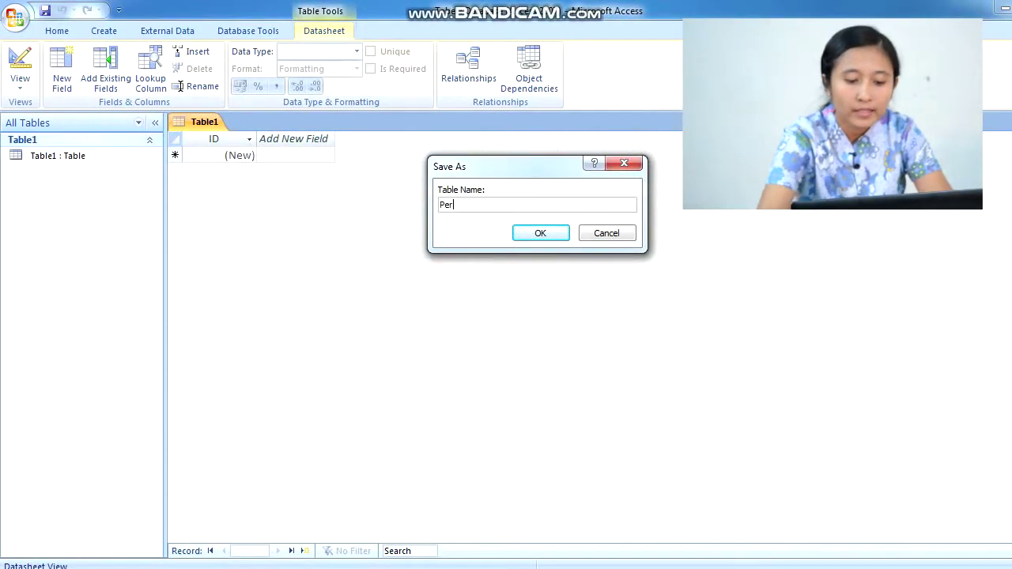
type("sediaaa")
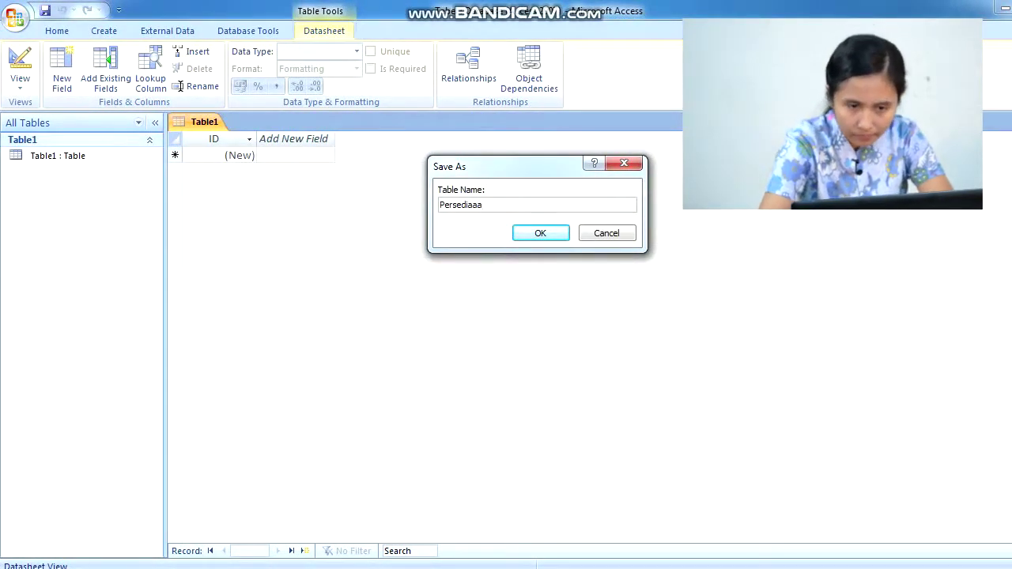
type("n")
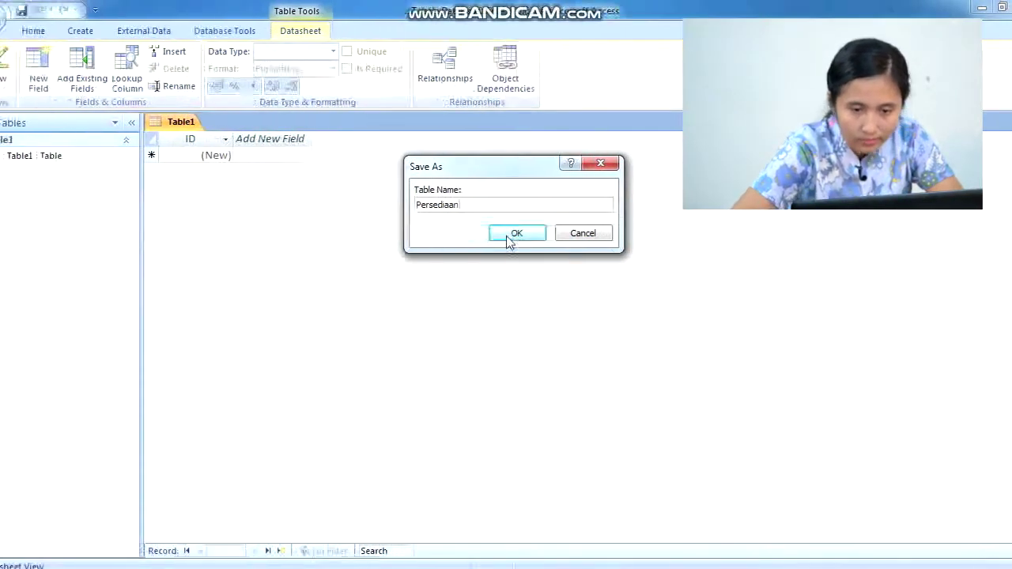
left_click(534, 235)
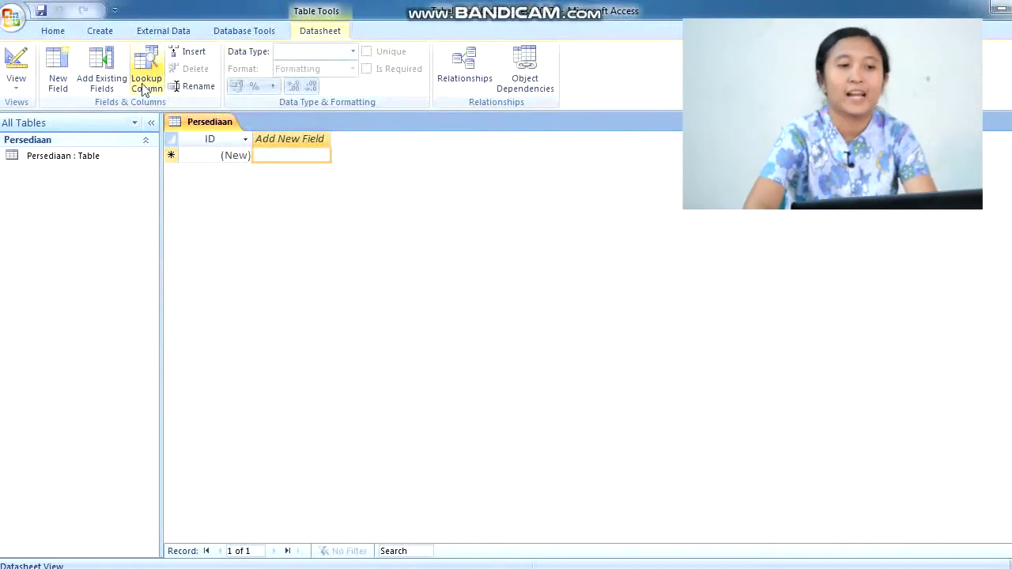
Step: Switch the Persediaan table to Design View
right_click(210, 126)
left_click(204, 125)
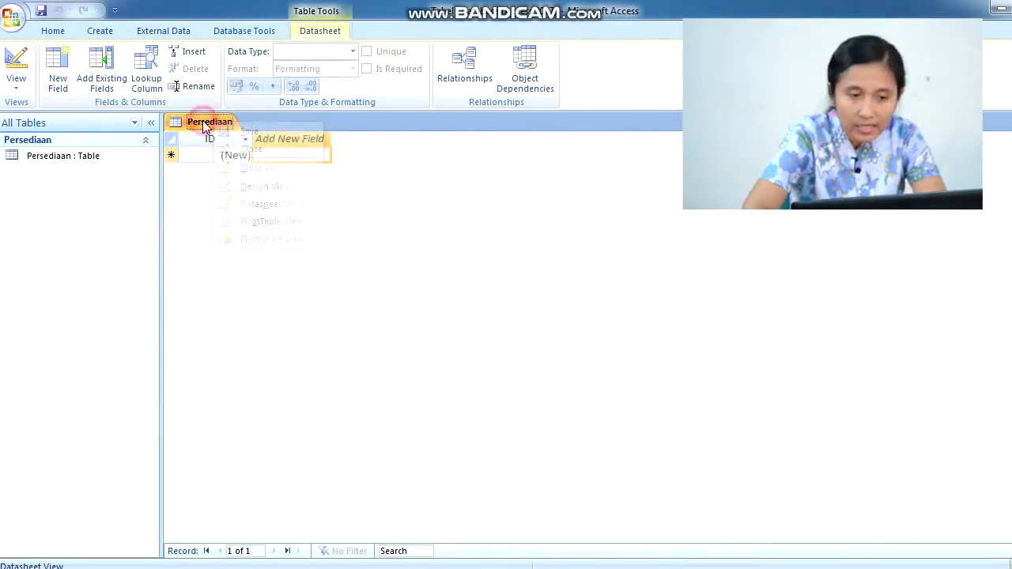
right_click(203, 124)
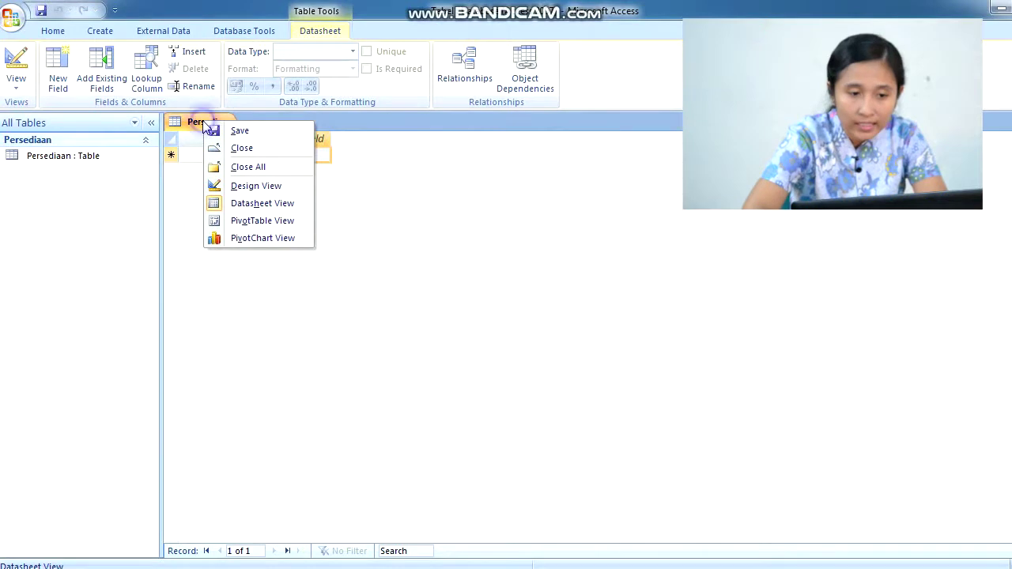
left_click(258, 187)
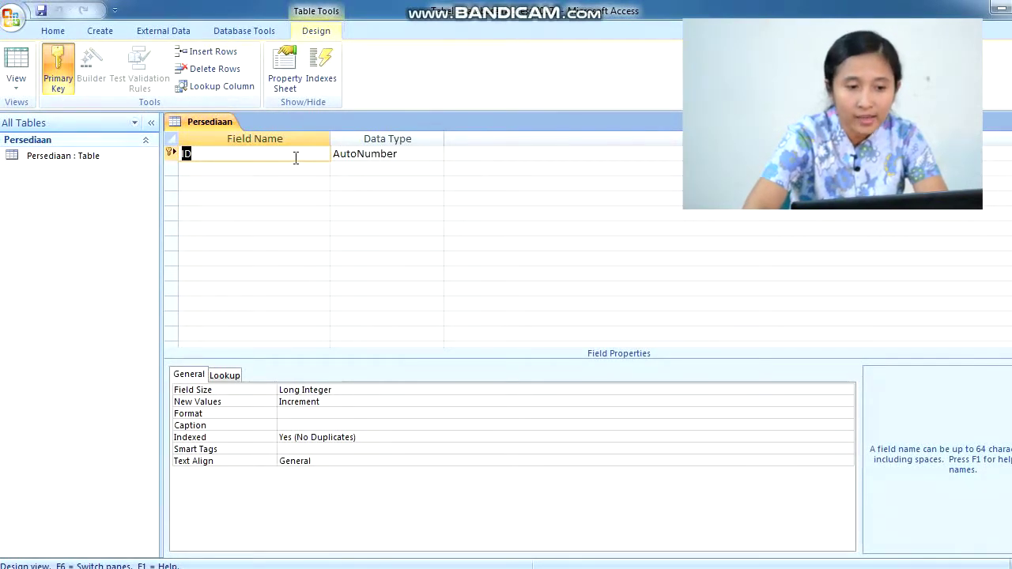
Step: Rename the primary key field as Kode Produk and set its data type to Number
type("Kode")
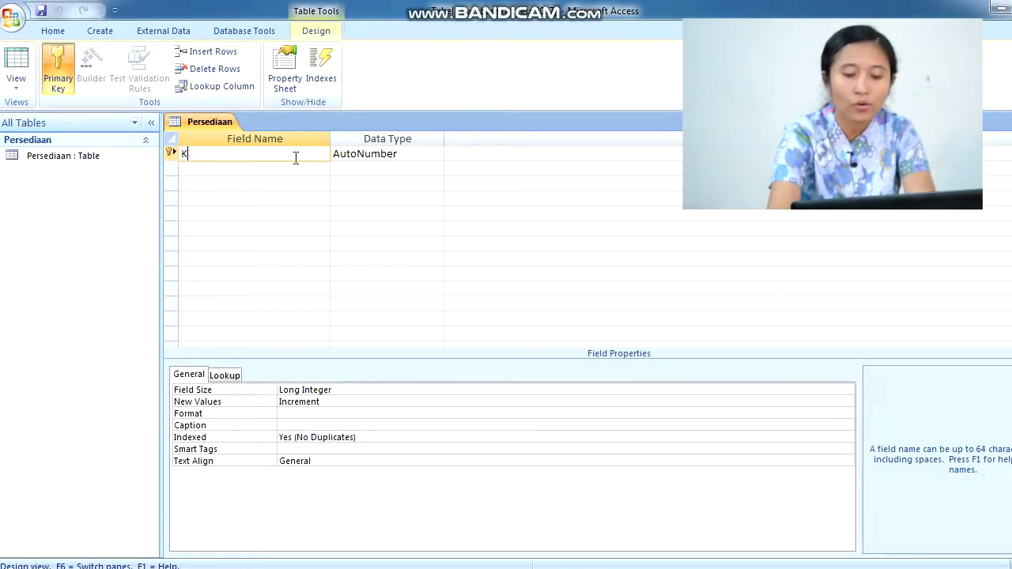
type(" Produk")
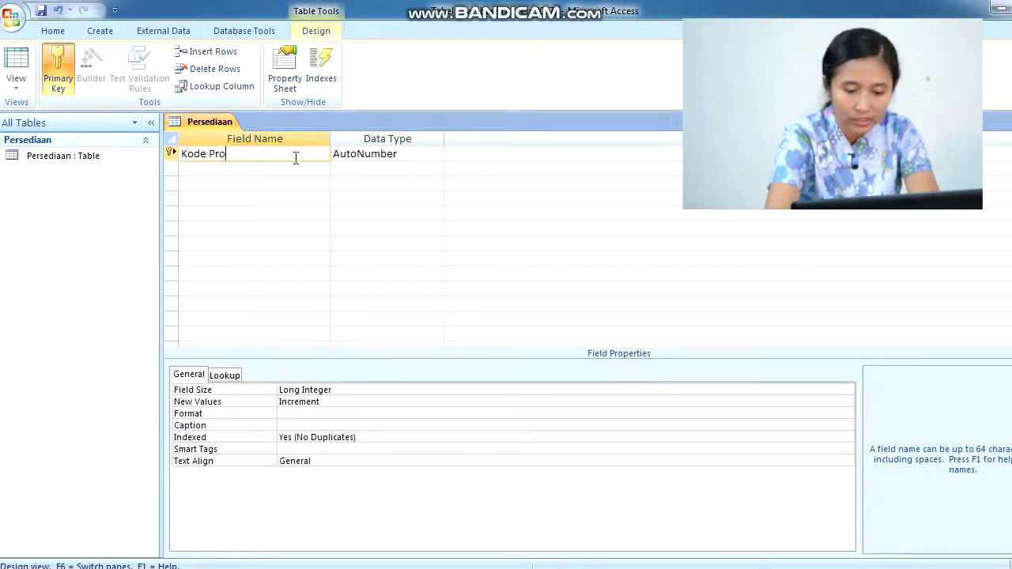
left_click(428, 153)
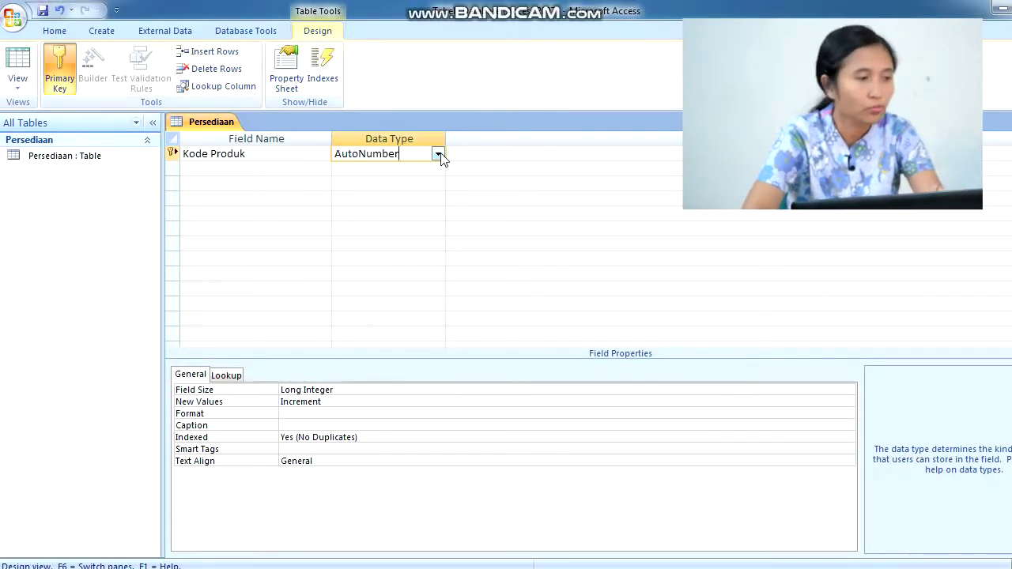
left_click(438, 155)
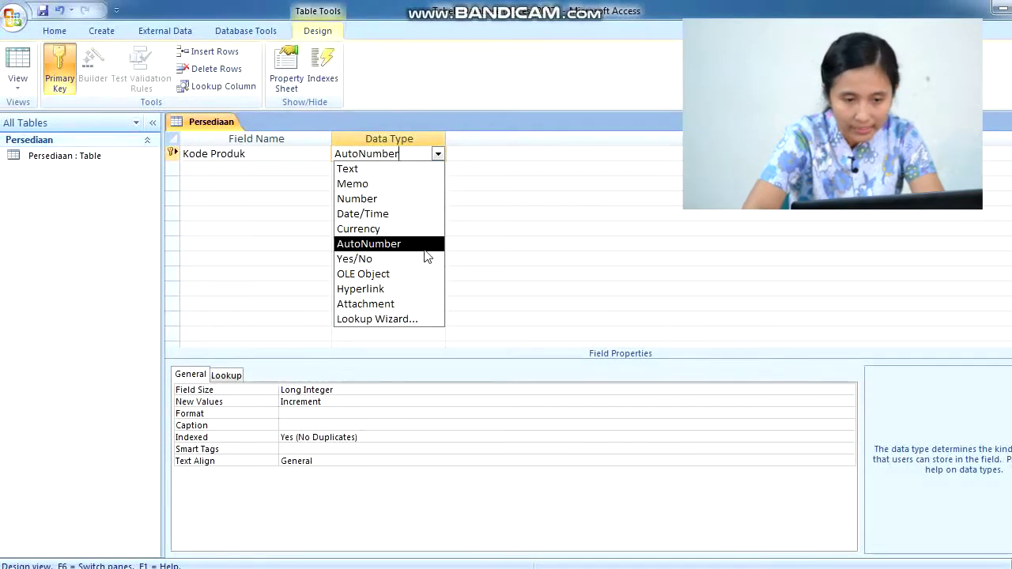
left_click(394, 200)
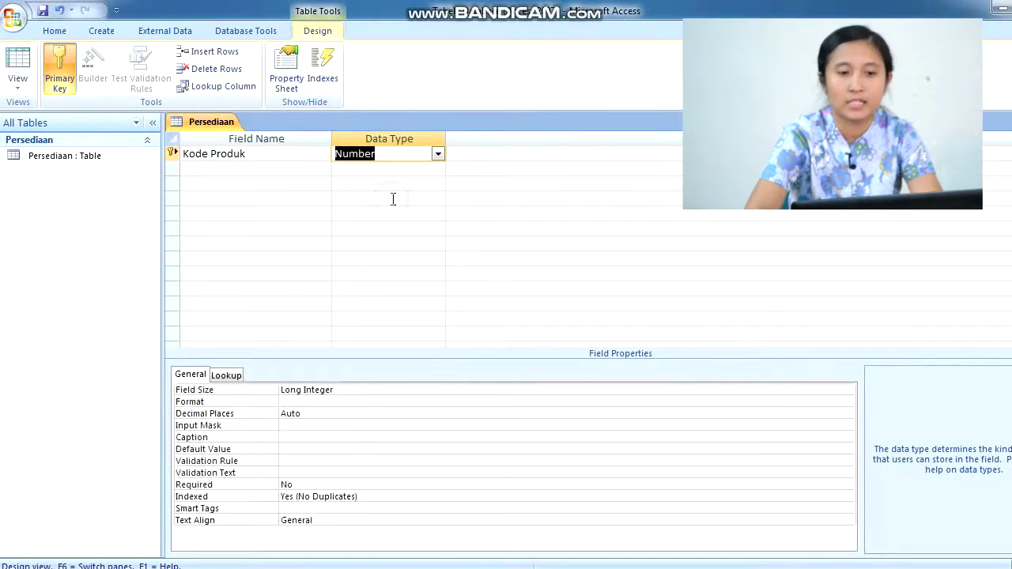
Step: Add a second field named Deskripsi with the Text data type
left_click(245, 170)
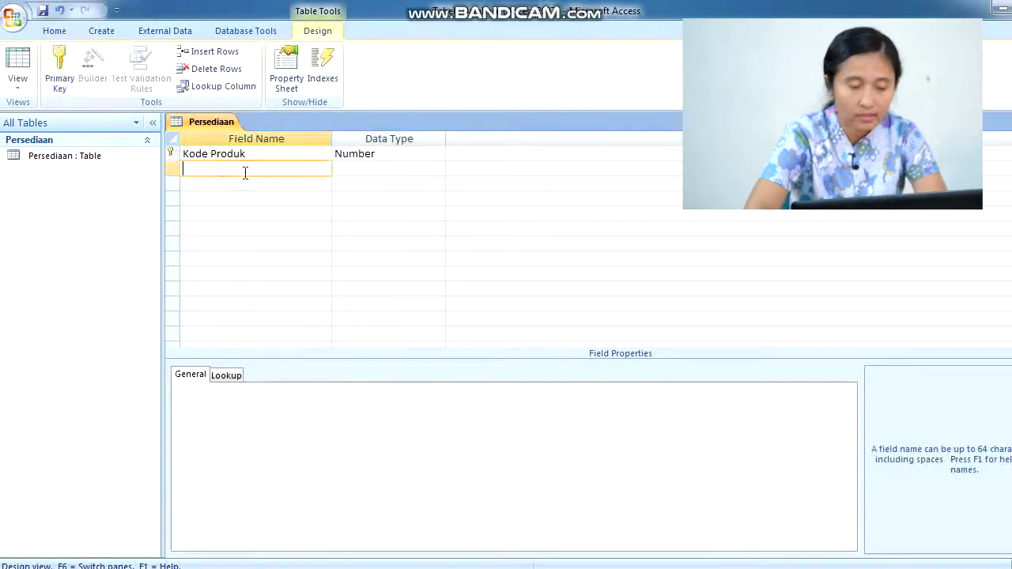
type("Des")
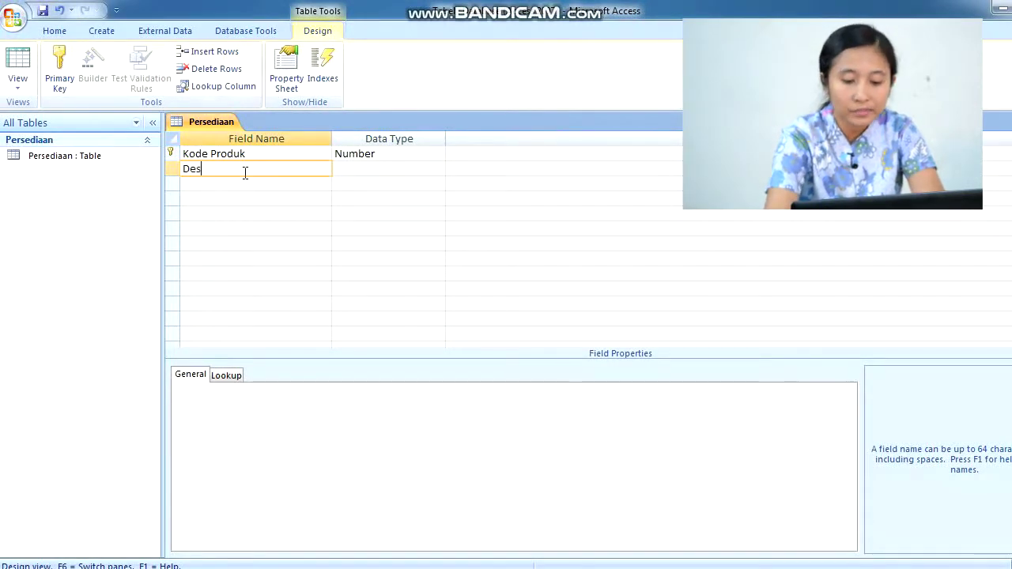
type("kripsi")
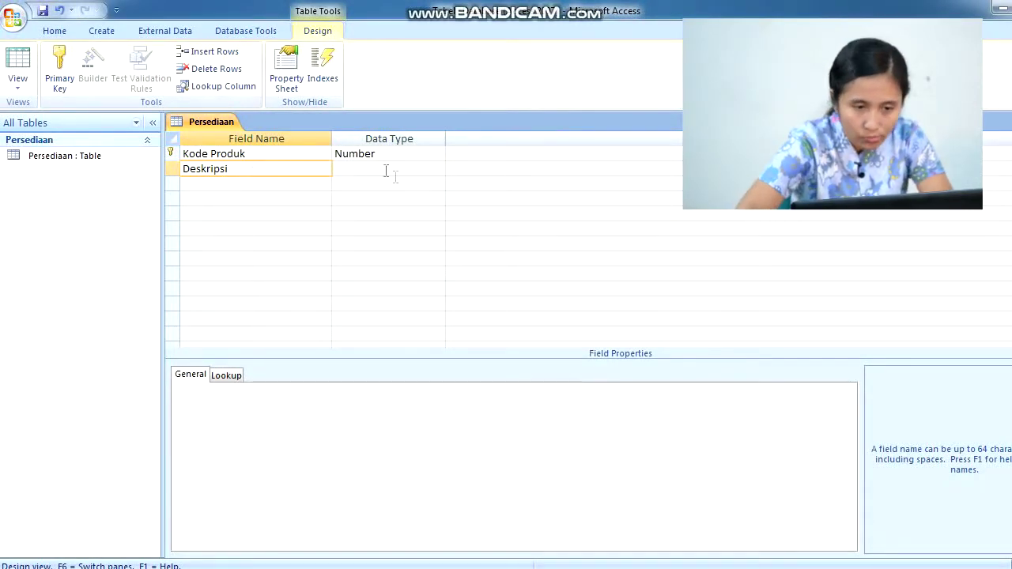
left_click(373, 164)
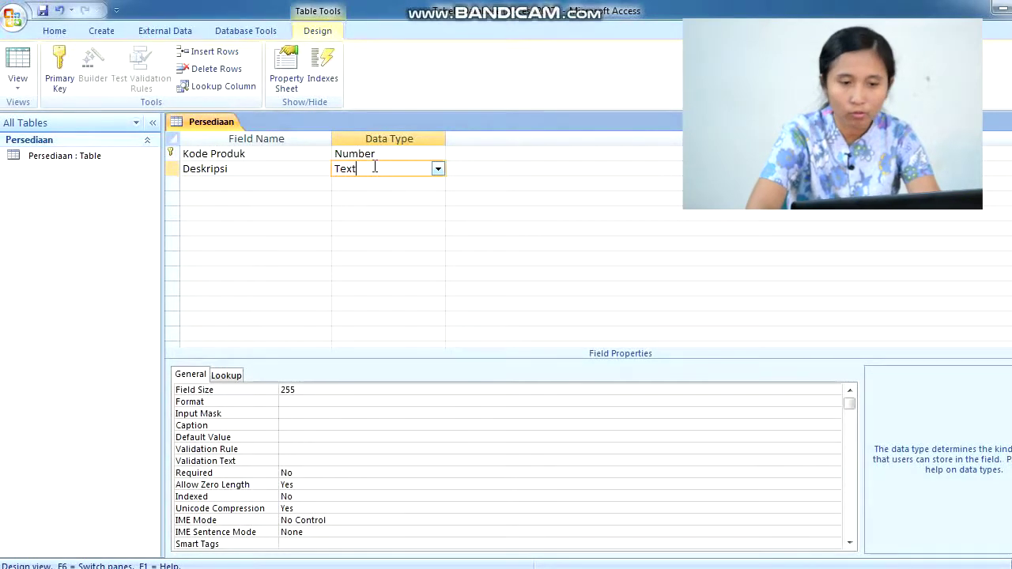
left_click(437, 169)
left_click(409, 186)
left_click(387, 171)
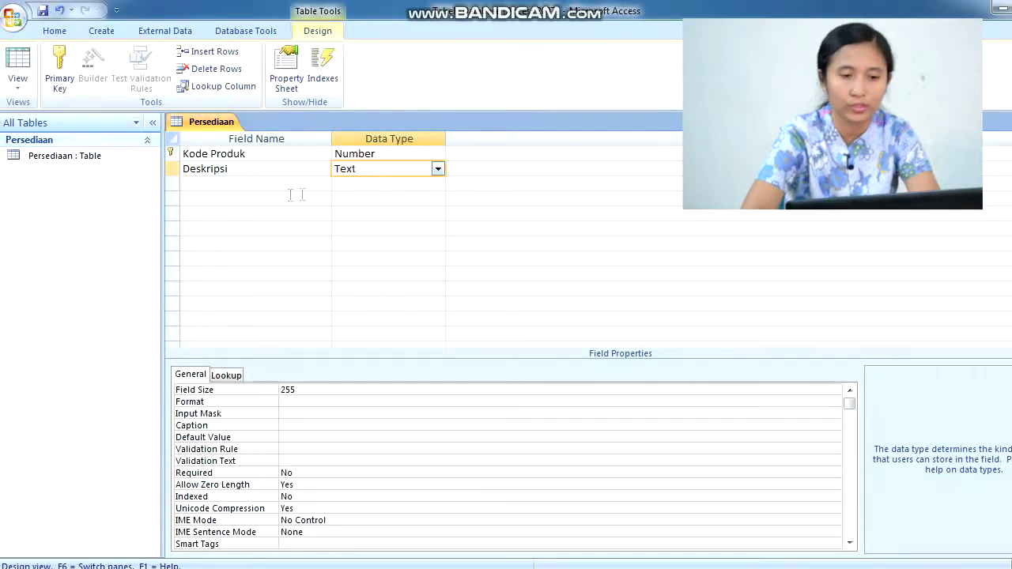
Step: Add a third field named Harga Per Unit with the Currency data type
left_click(252, 187)
type("Harh")
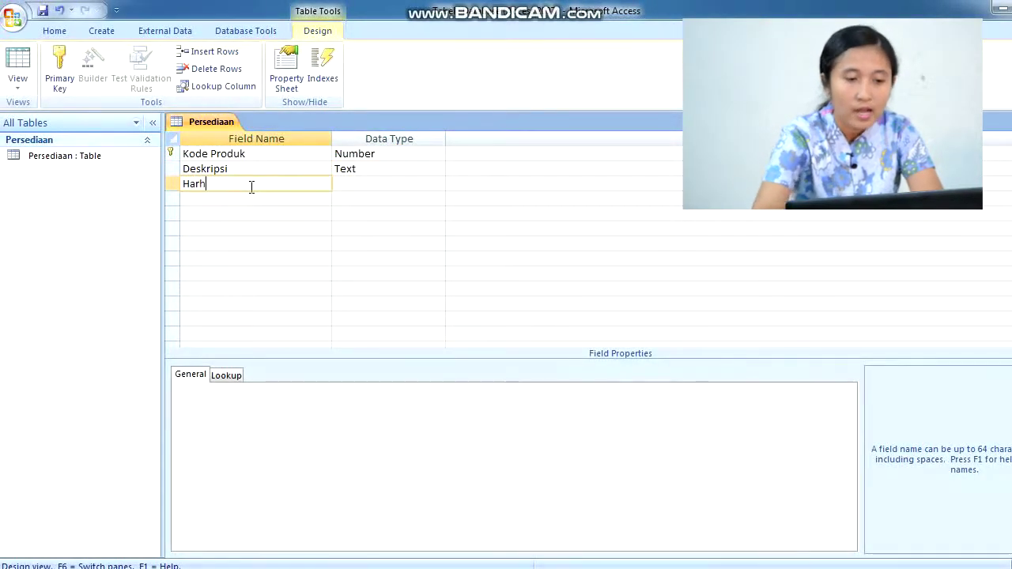
key("BackSpace")
type("ga Per Unit")
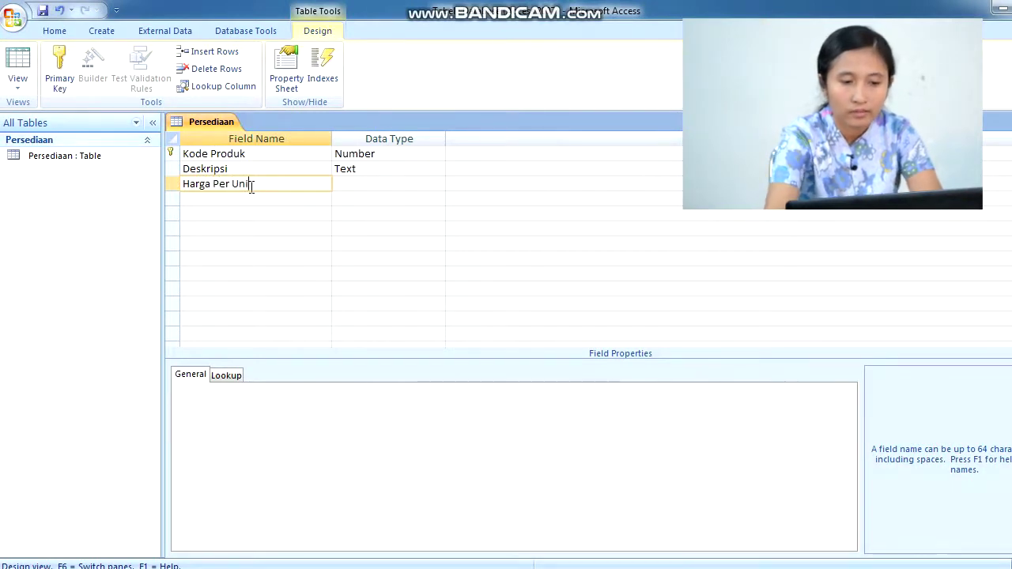
left_click(388, 192)
left_click(377, 183)
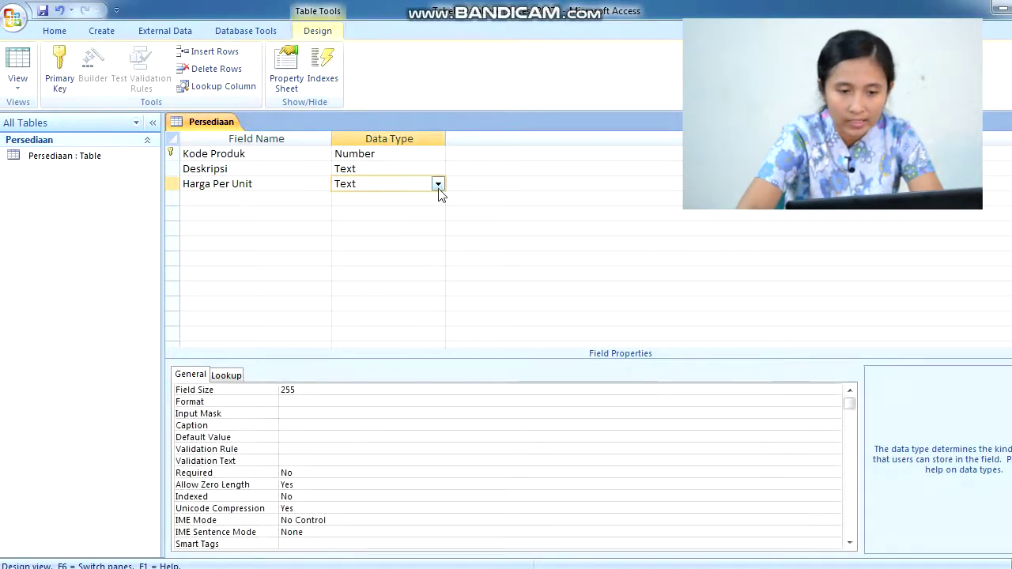
left_click(437, 184)
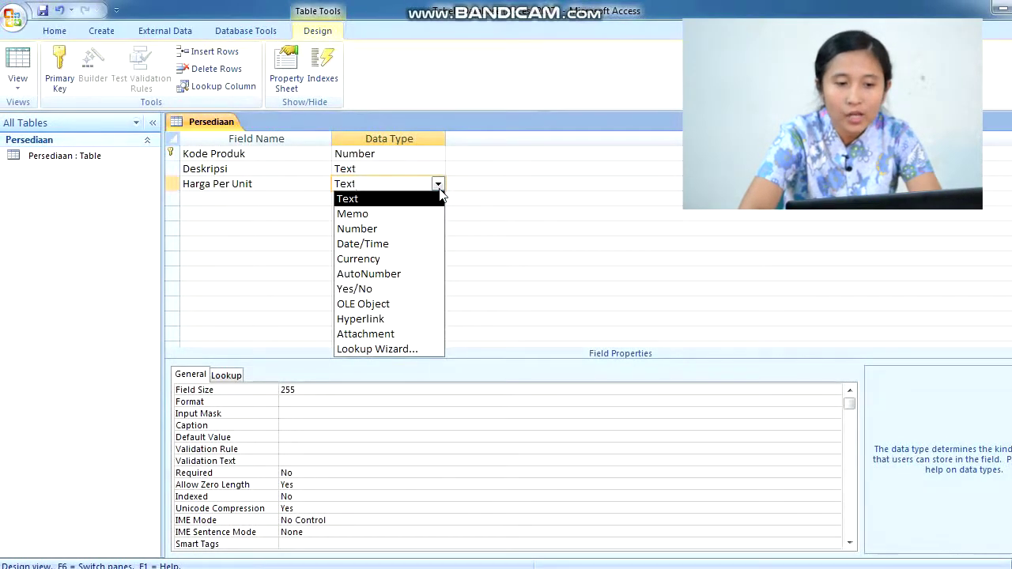
left_click(407, 261)
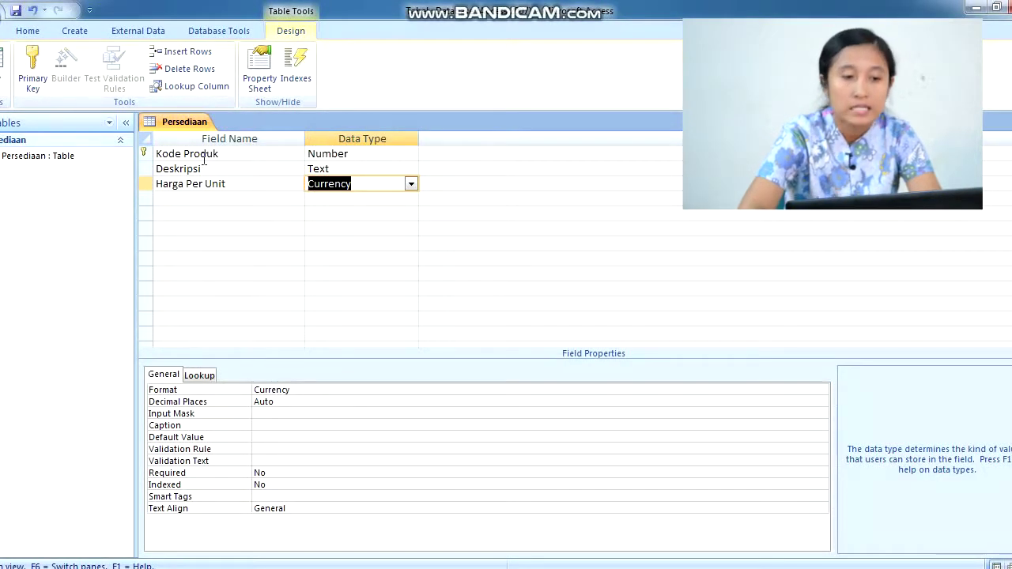
Step: Save the Persediaan table design and switch the table to Datasheet View
right_click(187, 123)
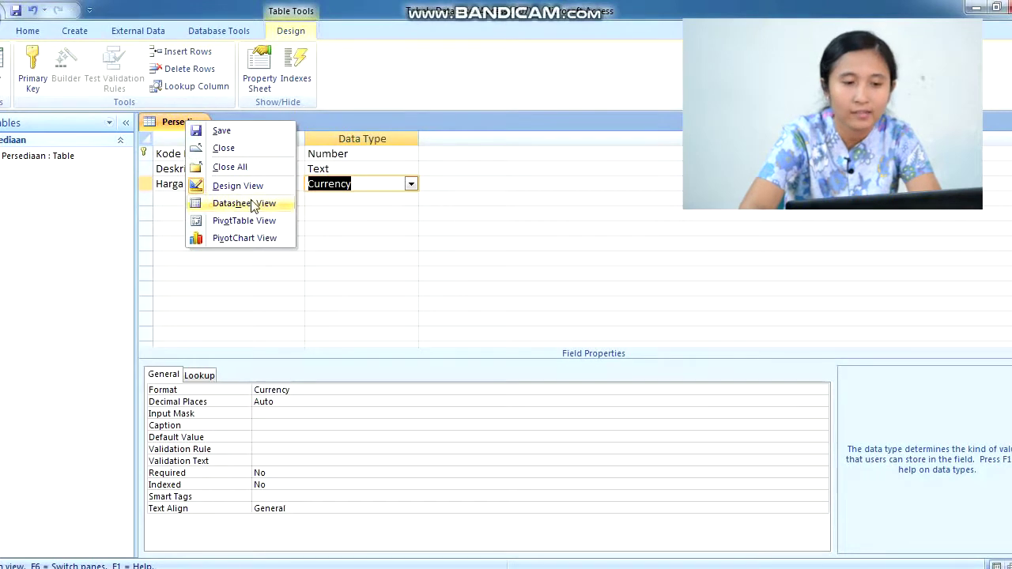
left_click(196, 131)
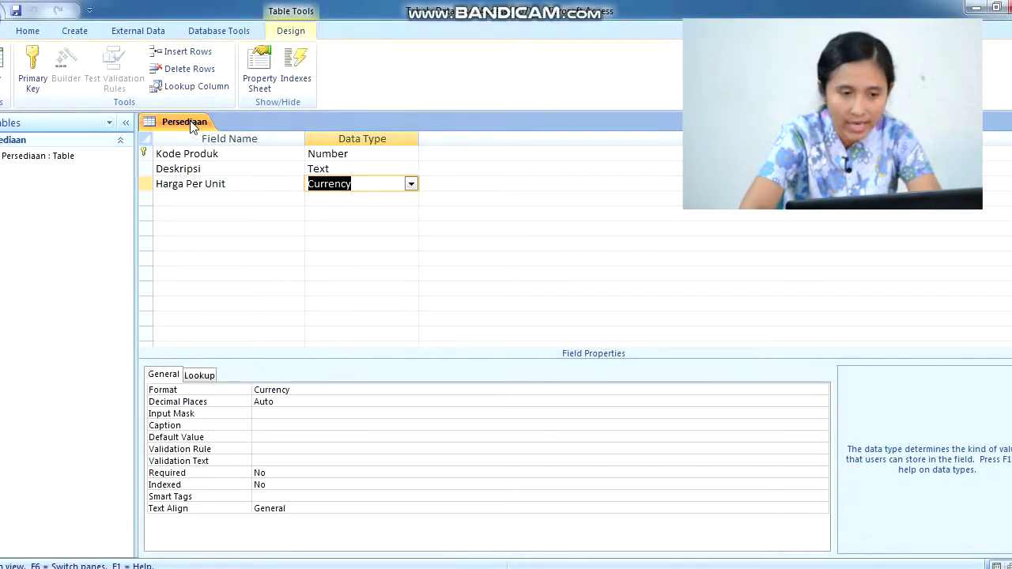
right_click(192, 128)
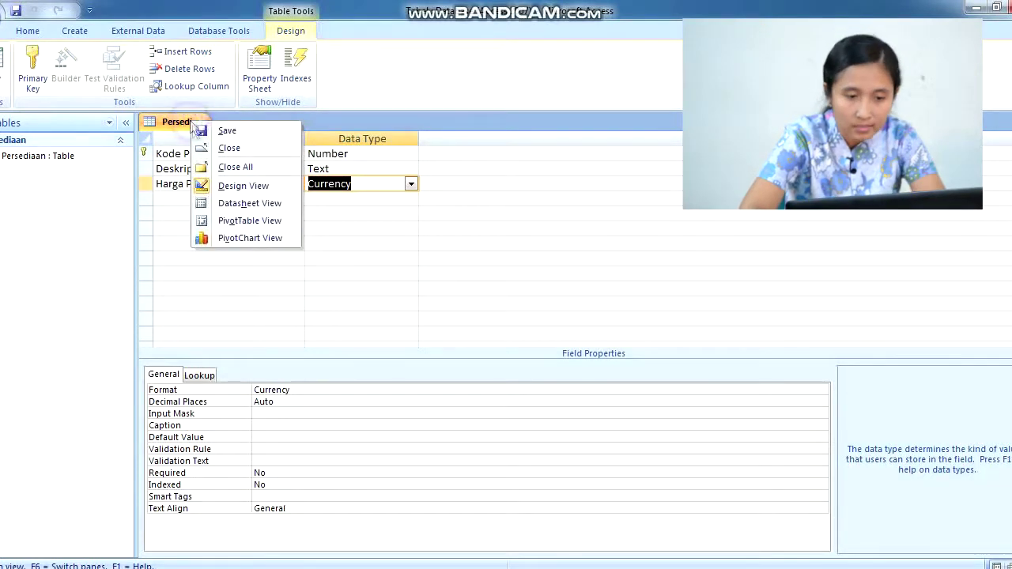
left_click(248, 204)
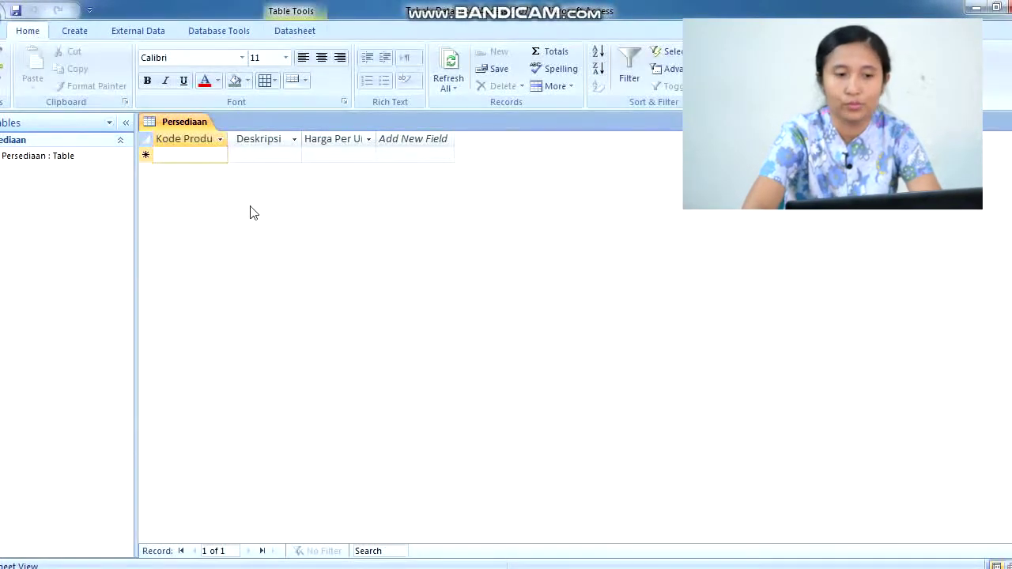
Step: Widen the Kode Produk and Harga Per Unit columns to fit their full headings
left_click_drag(228, 138, 264, 138)
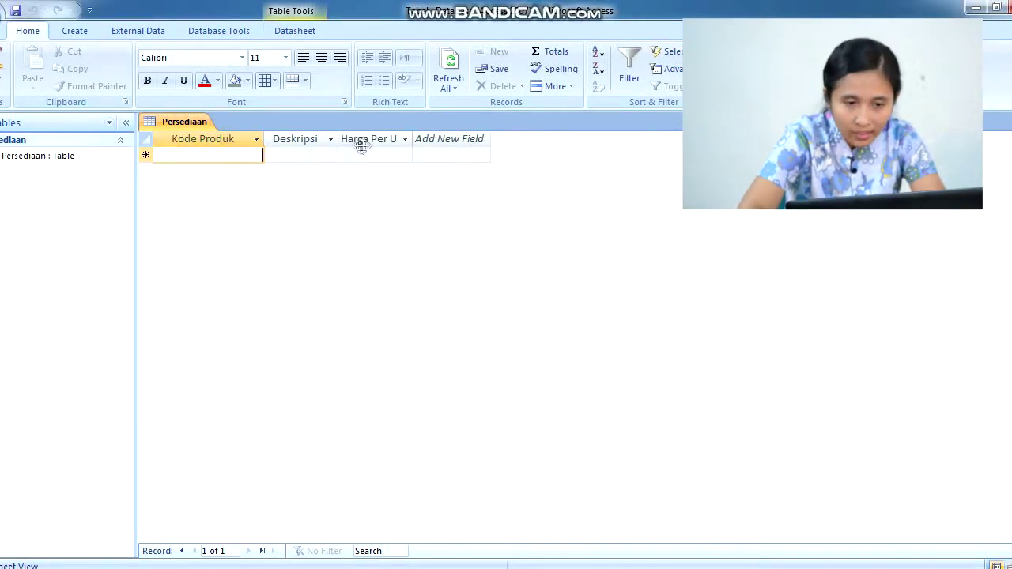
left_click_drag(412, 138, 463, 141)
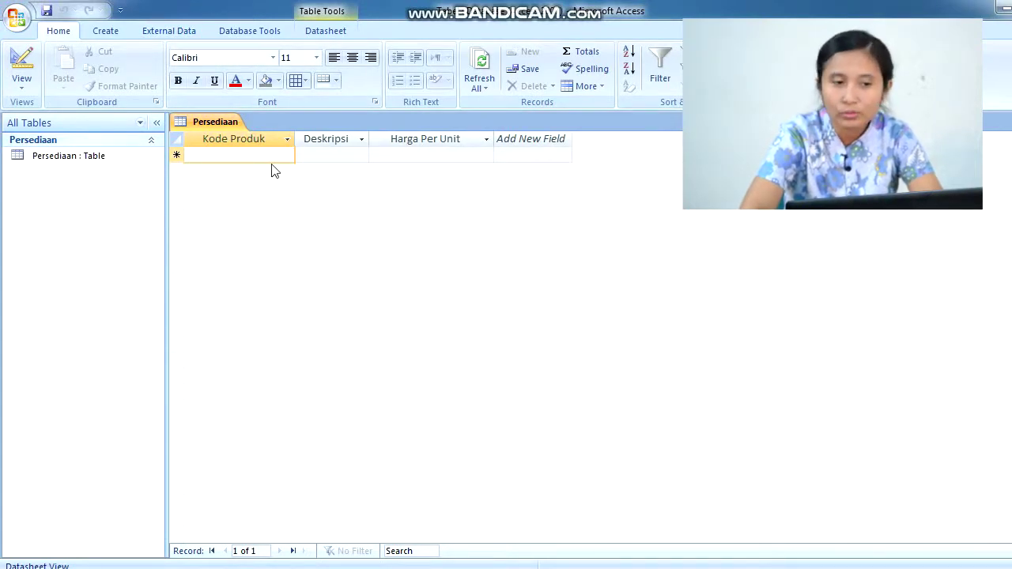
Step: Start an Excel spreadsheet import and choose the Persediaan workbook on drive D as its source, finding it by searching for "persediaan"
left_click(179, 33)
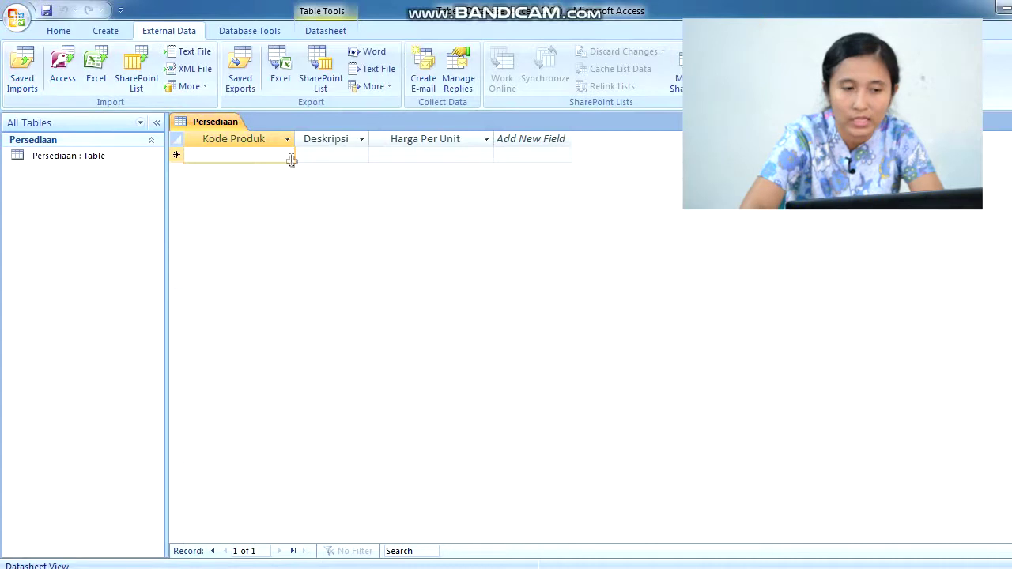
left_click(95, 79)
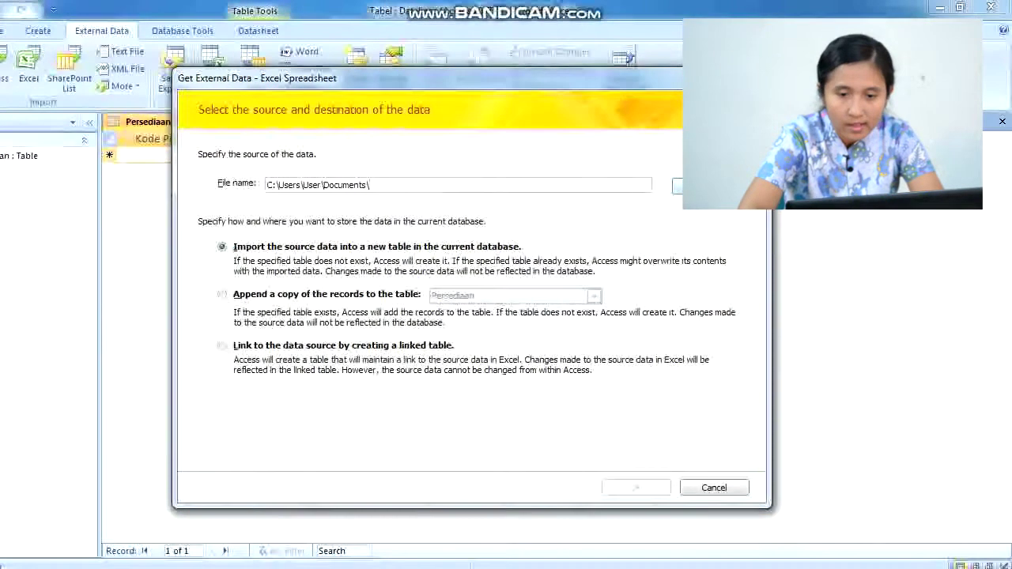
left_click(677, 185)
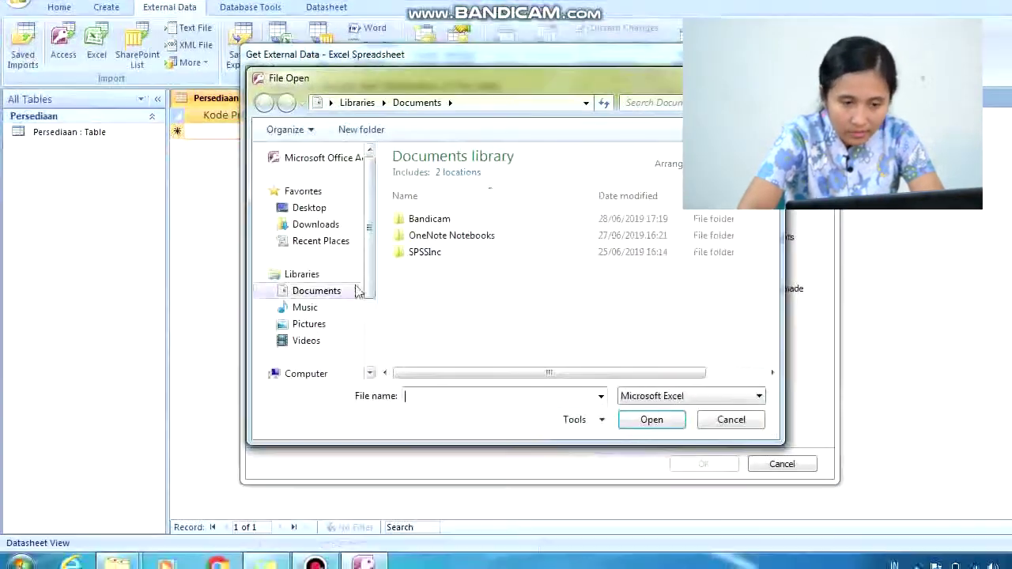
left_click_drag(372, 294, 375, 347)
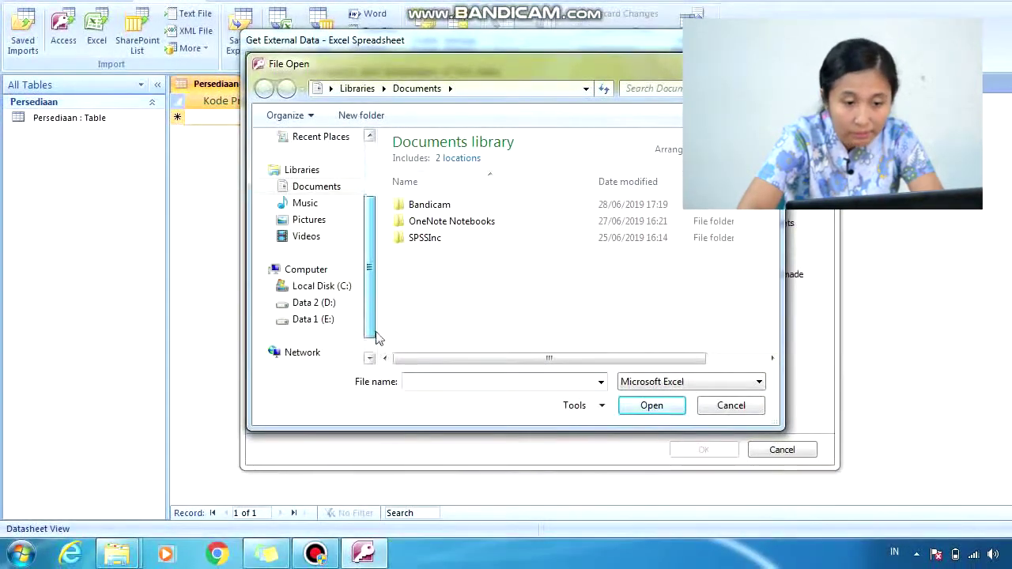
left_click(323, 305)
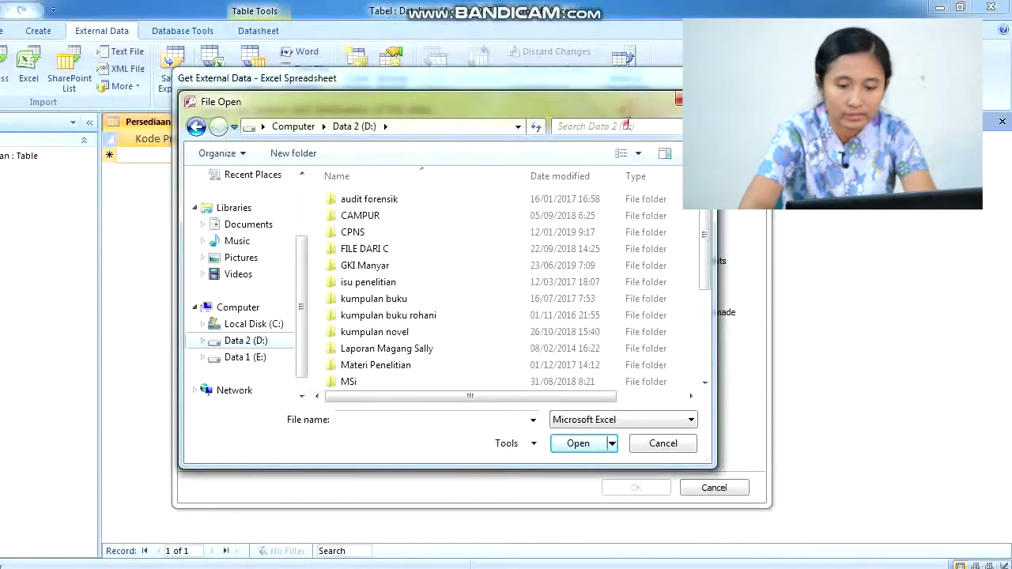
left_click(627, 125)
type("persedia")
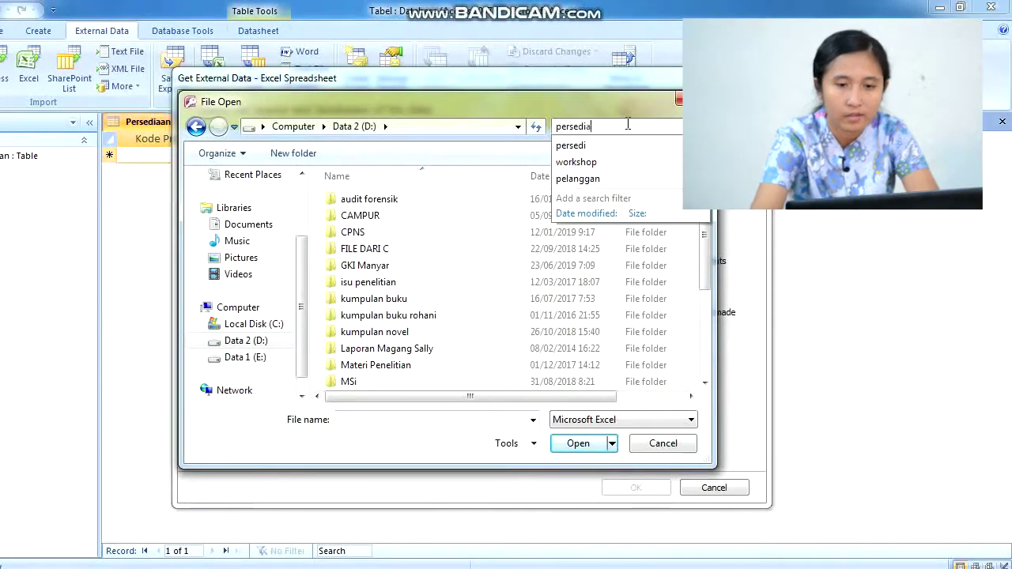
type("an")
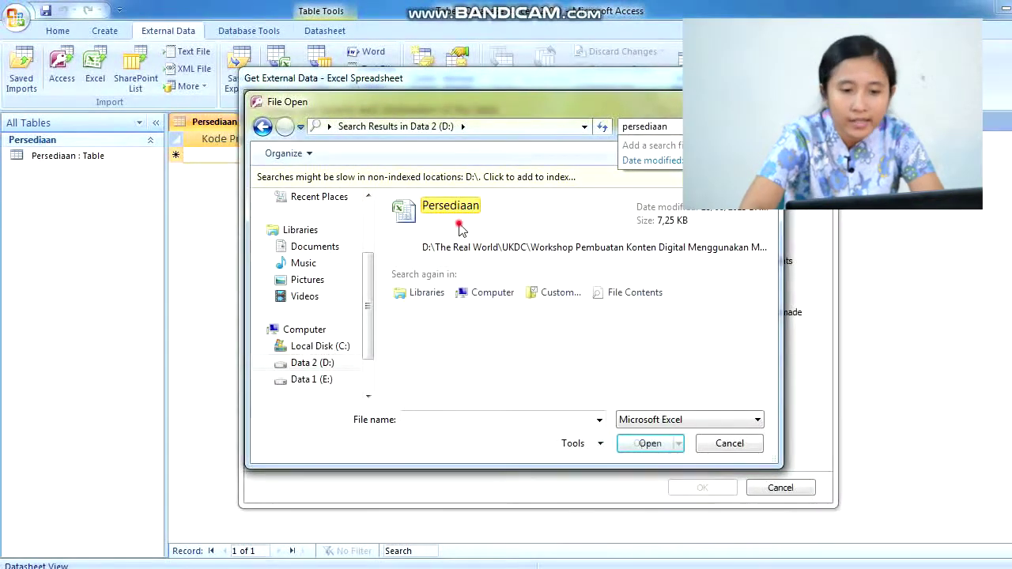
left_click(461, 230)
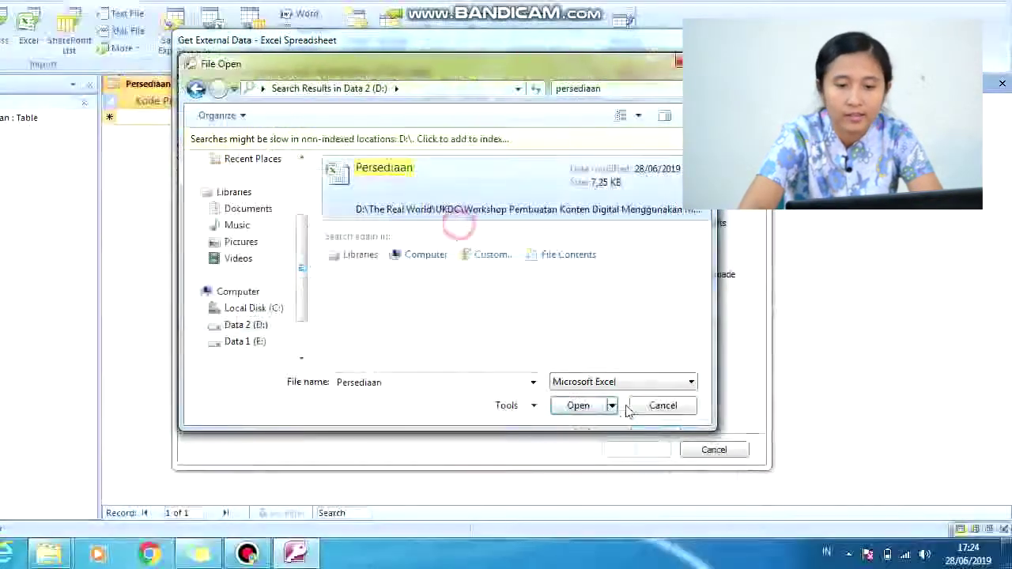
left_click(578, 406)
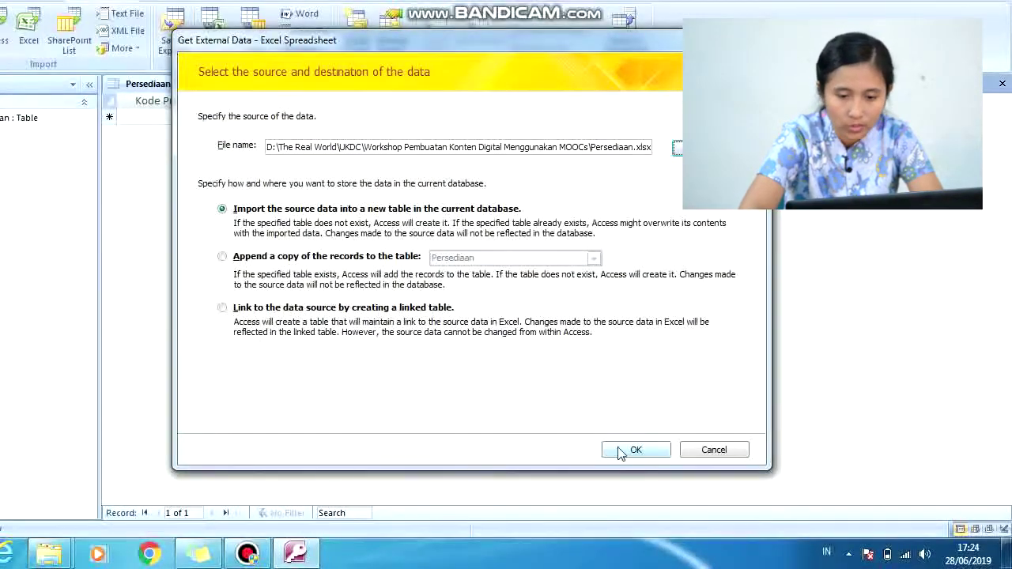
Step: Set up the Persediaan worksheet's import into a new table with first-row column headings, and try to finish it under the name Persediaan
left_click(658, 489)
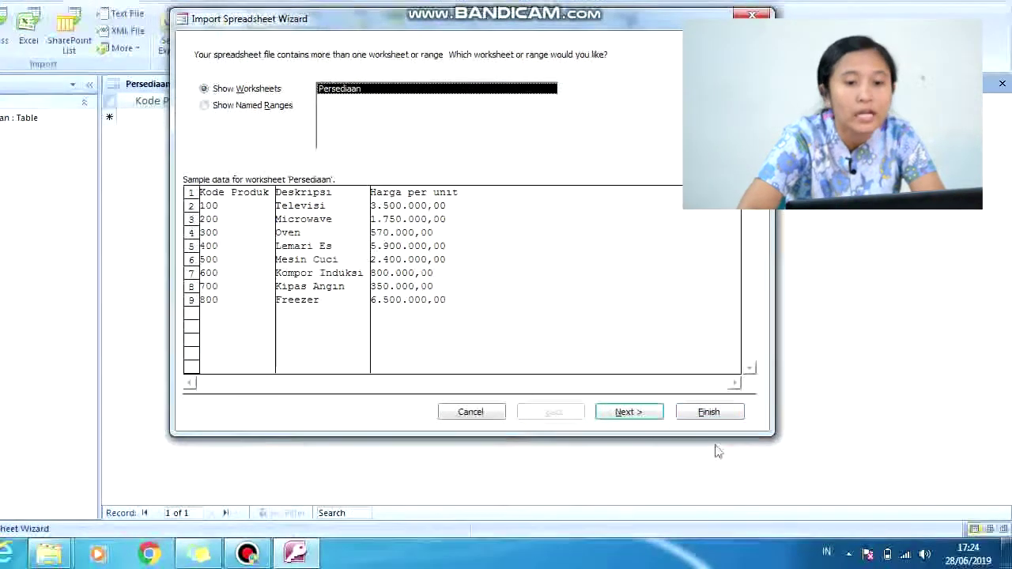
left_click(625, 412)
left_click(625, 412)
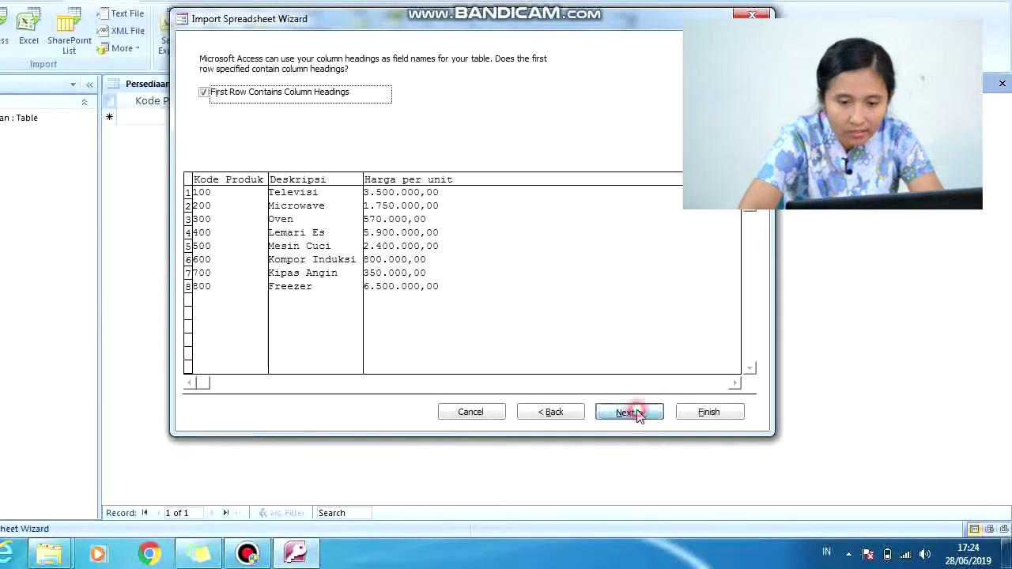
left_click(624, 412)
left_click(625, 412)
left_click(710, 412)
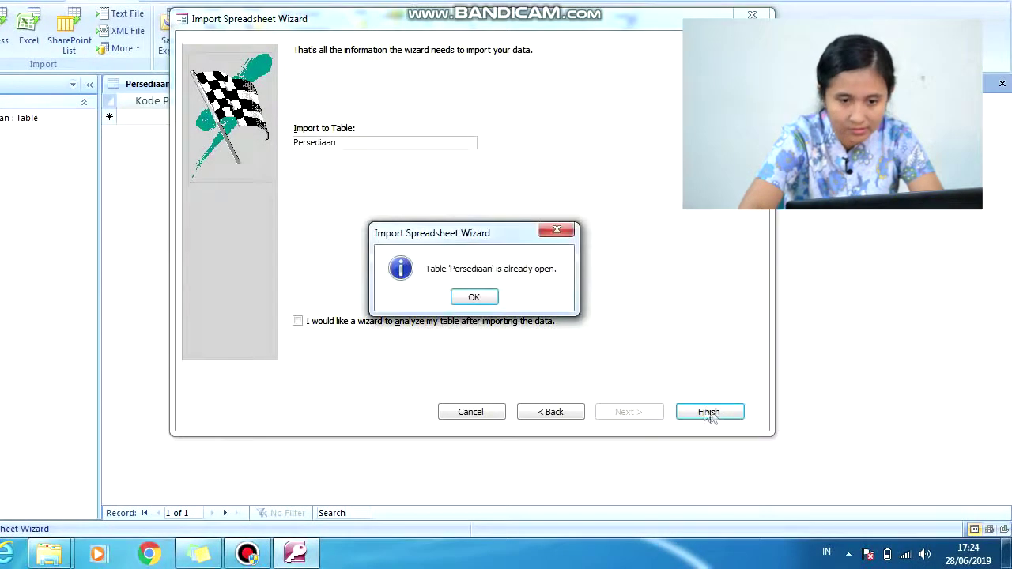
Step: Change the destination table name to Tabel Persediaan and complete the import without saving the import steps
left_click(463, 297)
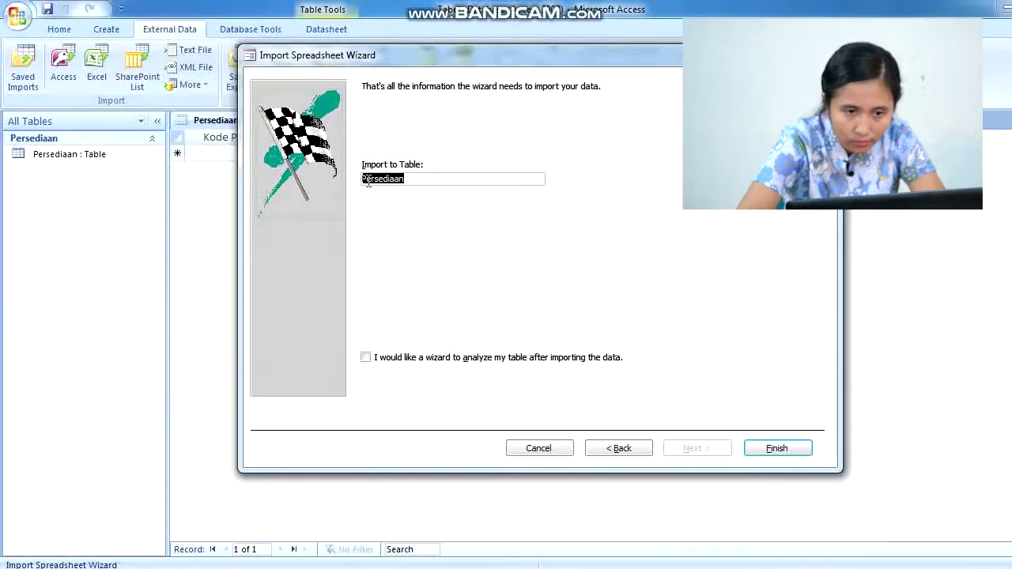
left_click(299, 144)
type("Tabel")
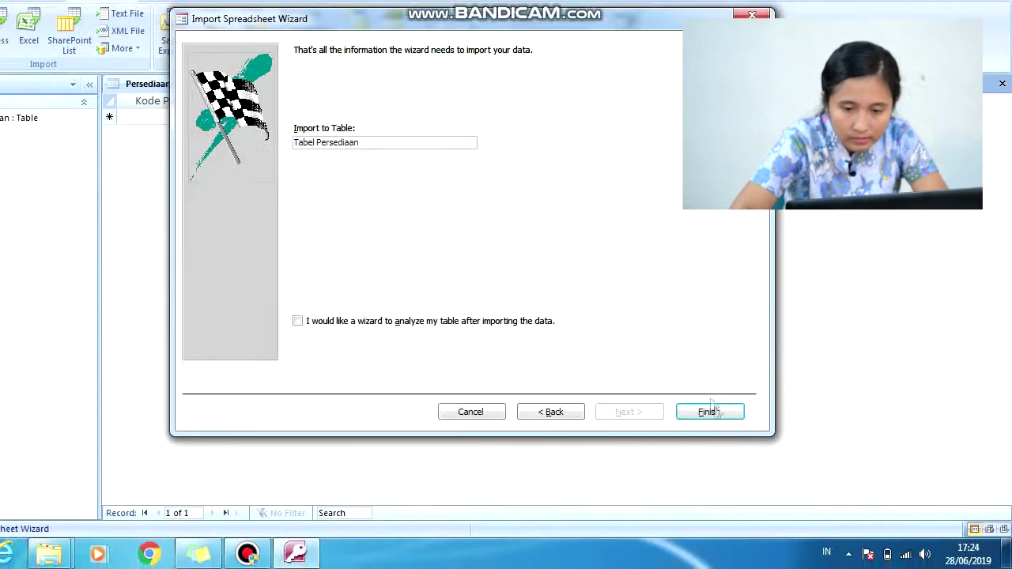
left_click(714, 416)
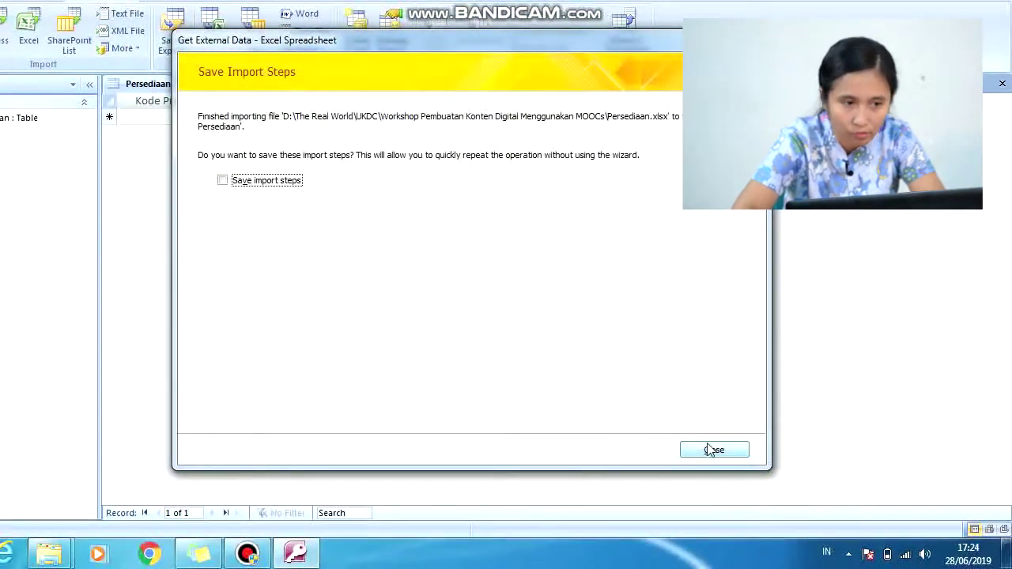
left_click(750, 450)
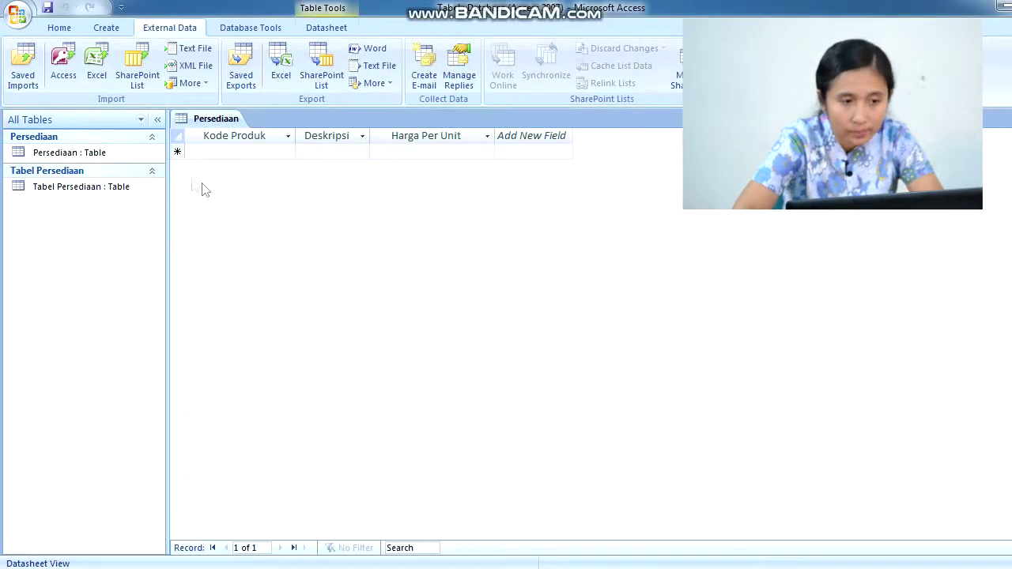
Step: Open the imported Tabel Persediaan table and switch it to Design View
double_click(95, 190)
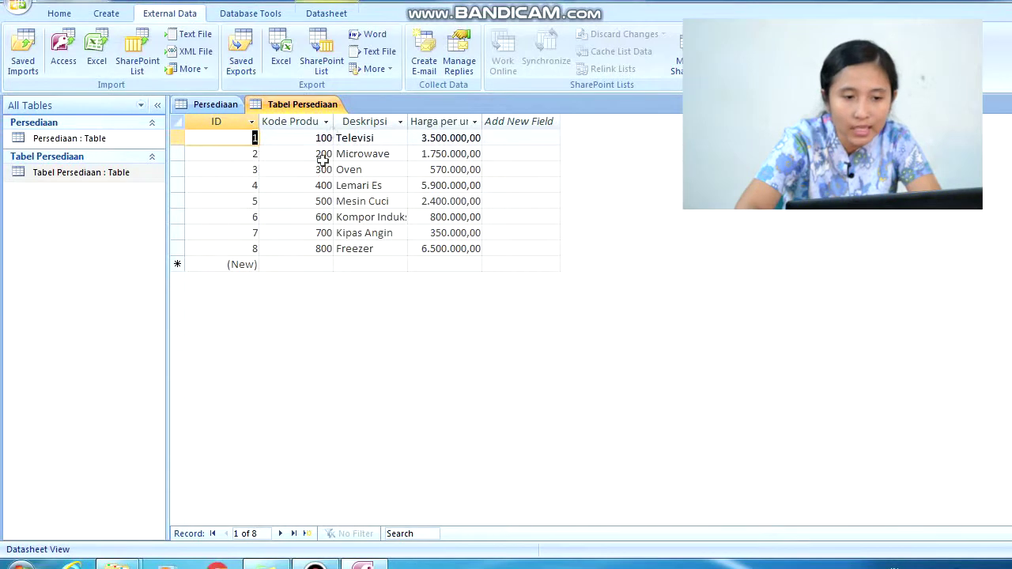
right_click(295, 108)
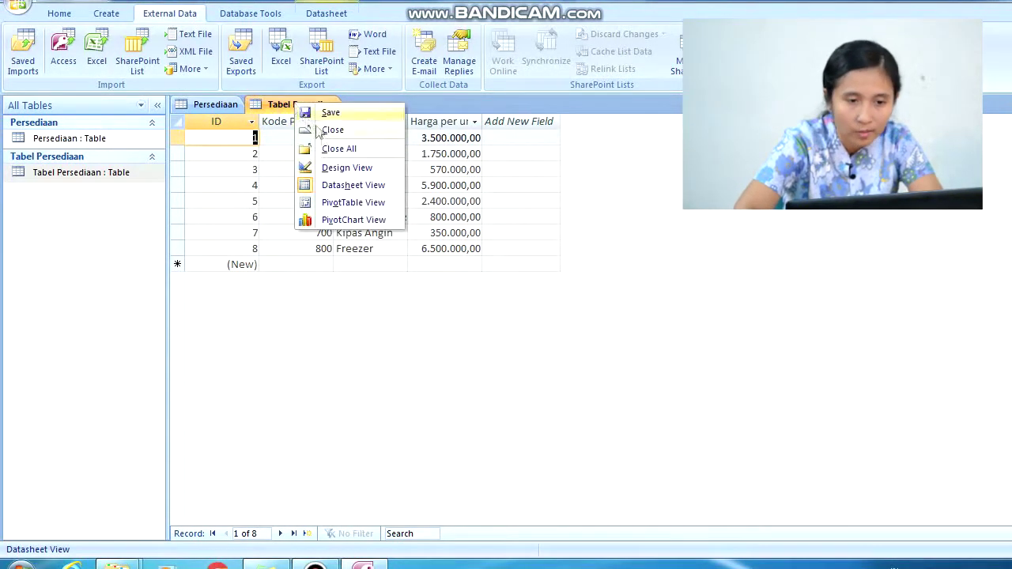
left_click(332, 167)
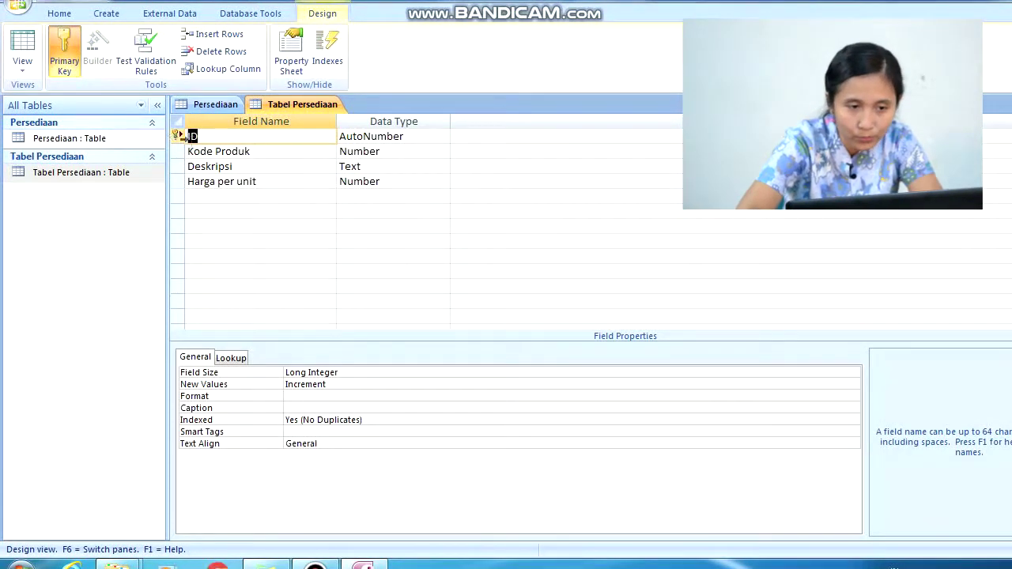
Step: Remove the primary key from the ID field and permanently delete that field from Tabel Persediaan
left_click(176, 134)
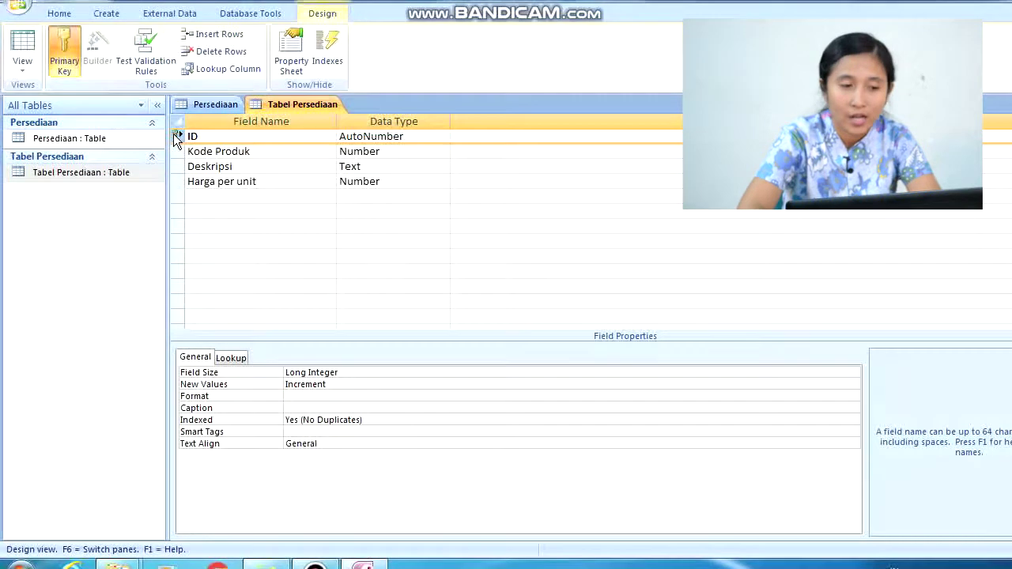
left_click(69, 63)
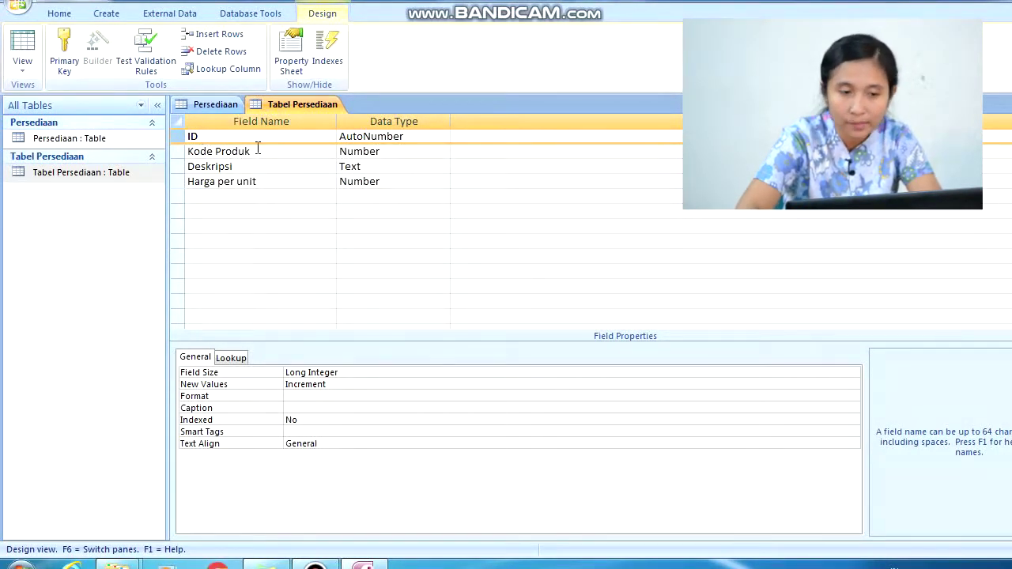
right_click(179, 139)
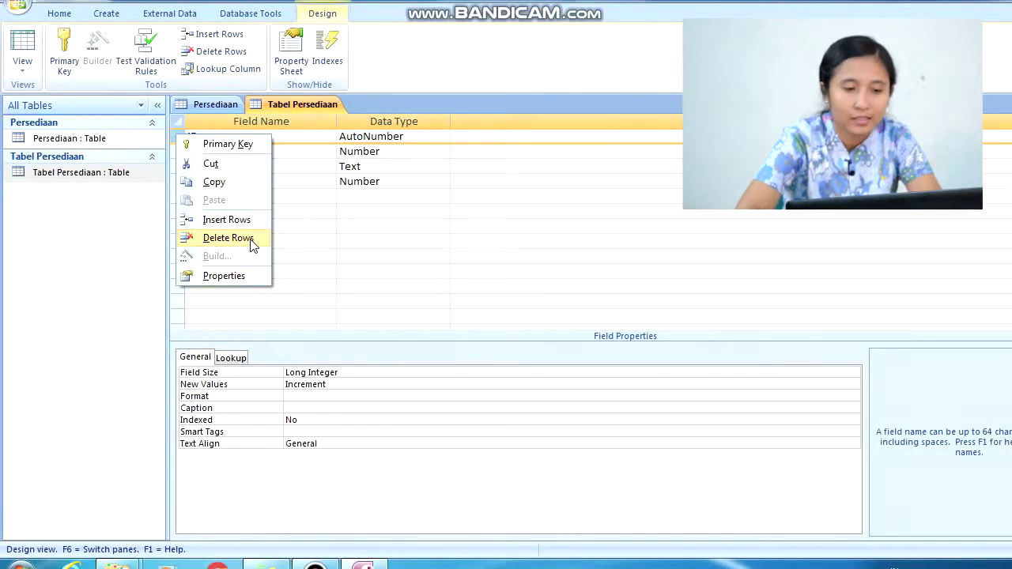
left_click(251, 239)
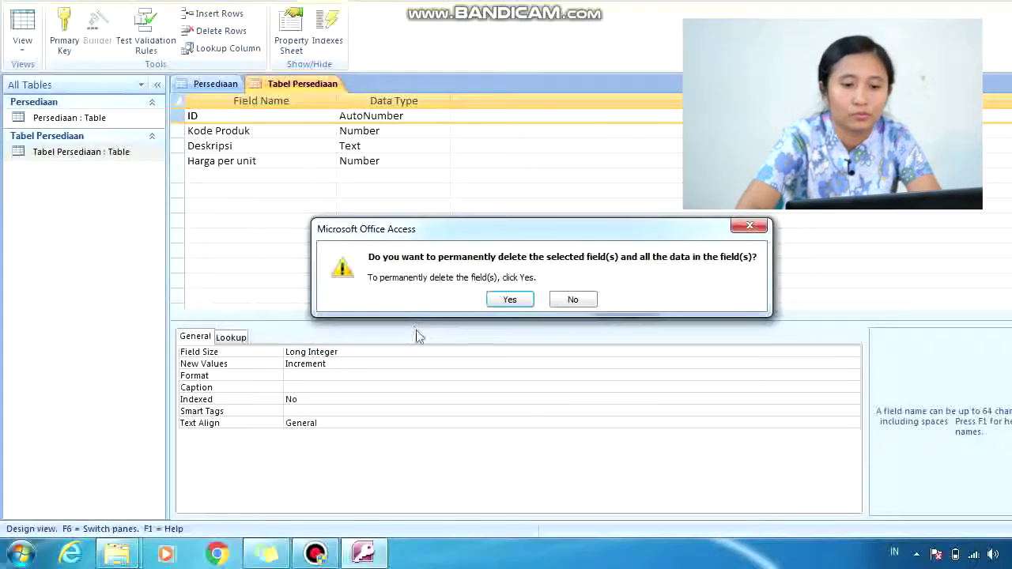
left_click(491, 299)
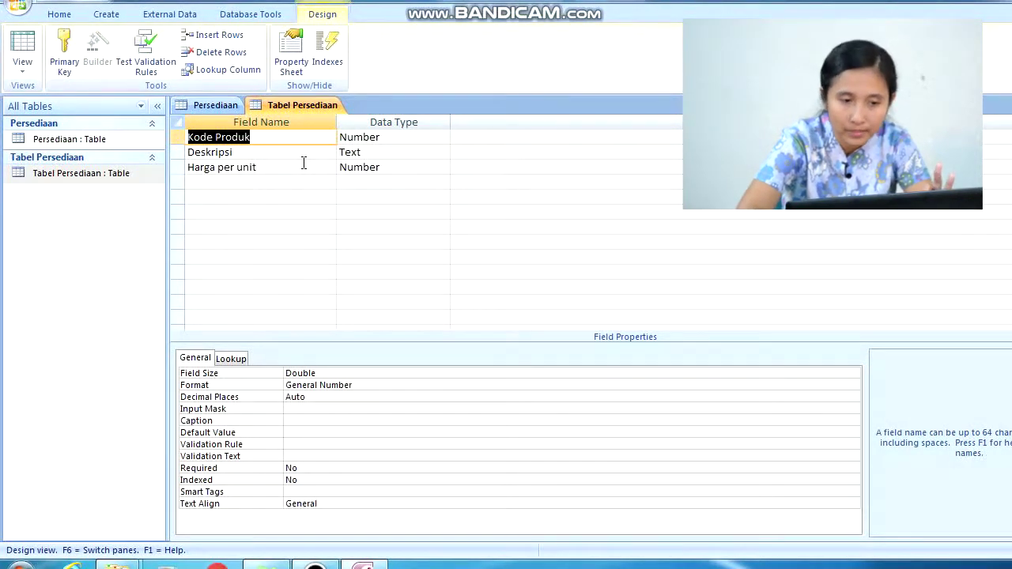
Step: Change the Harga per unit field's data type to Currency and save the Tabel Persediaan design, accepting possible data loss
left_click(421, 164)
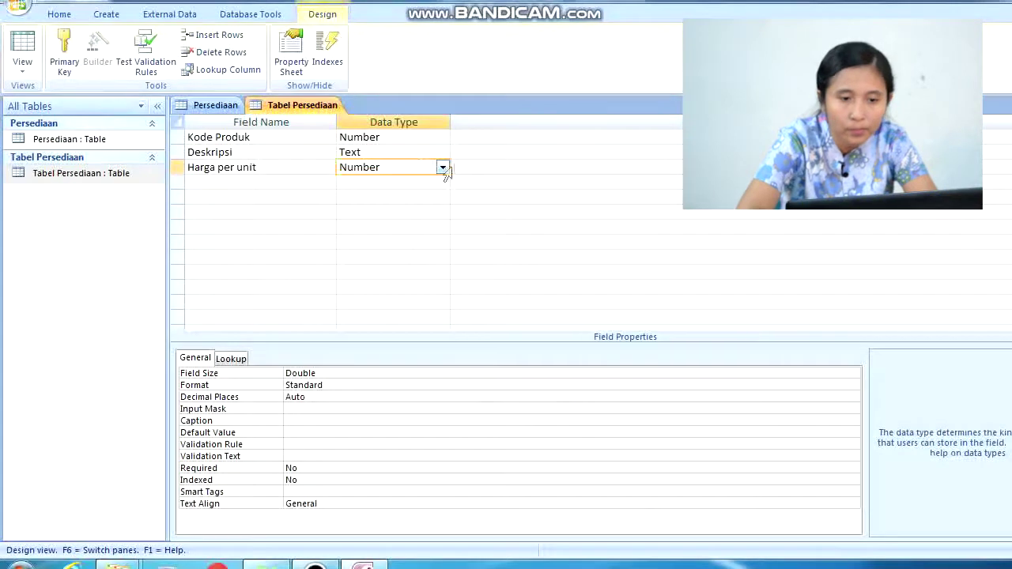
left_click(443, 168)
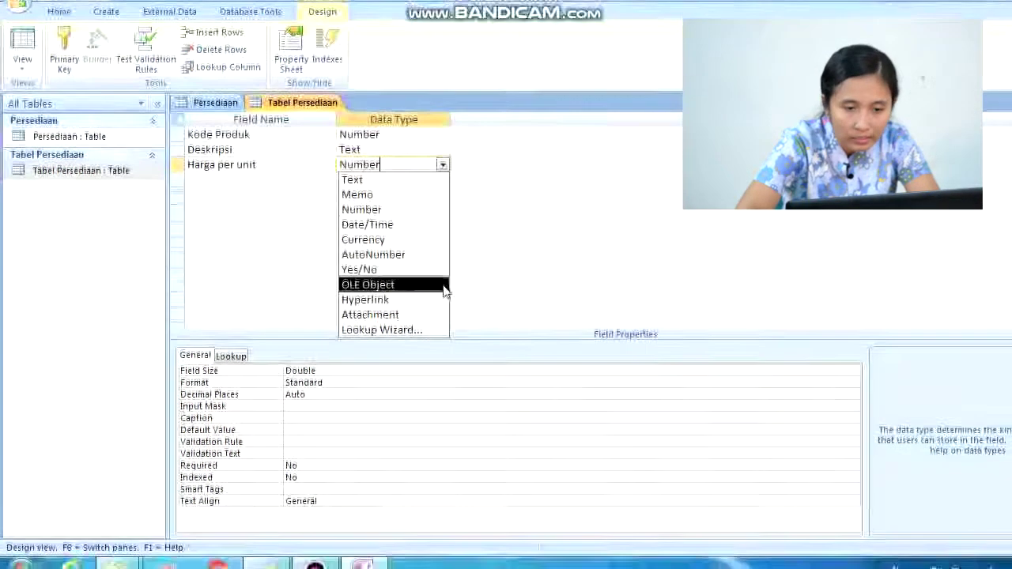
left_click(396, 247)
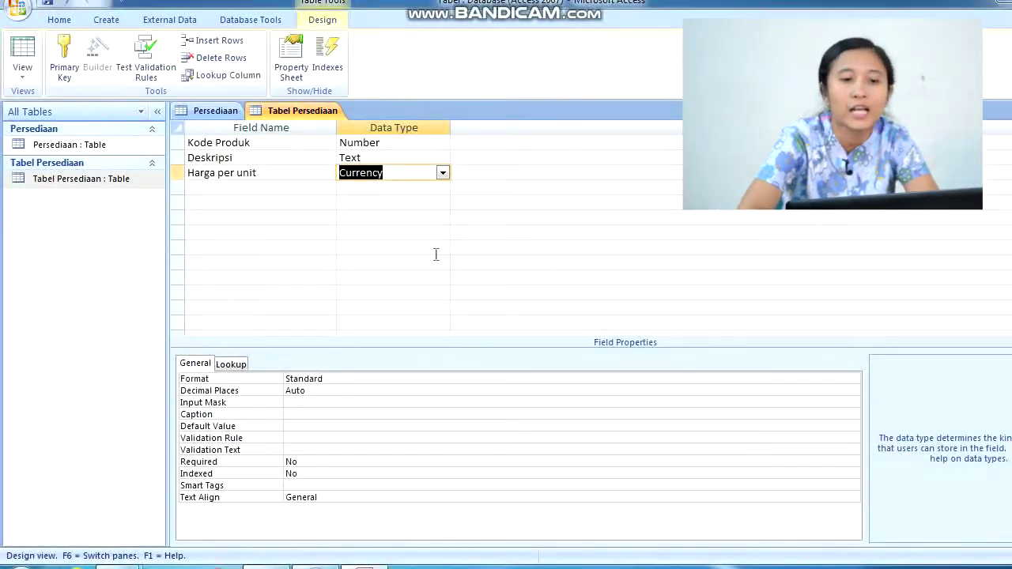
left_click(386, 159)
right_click(298, 113)
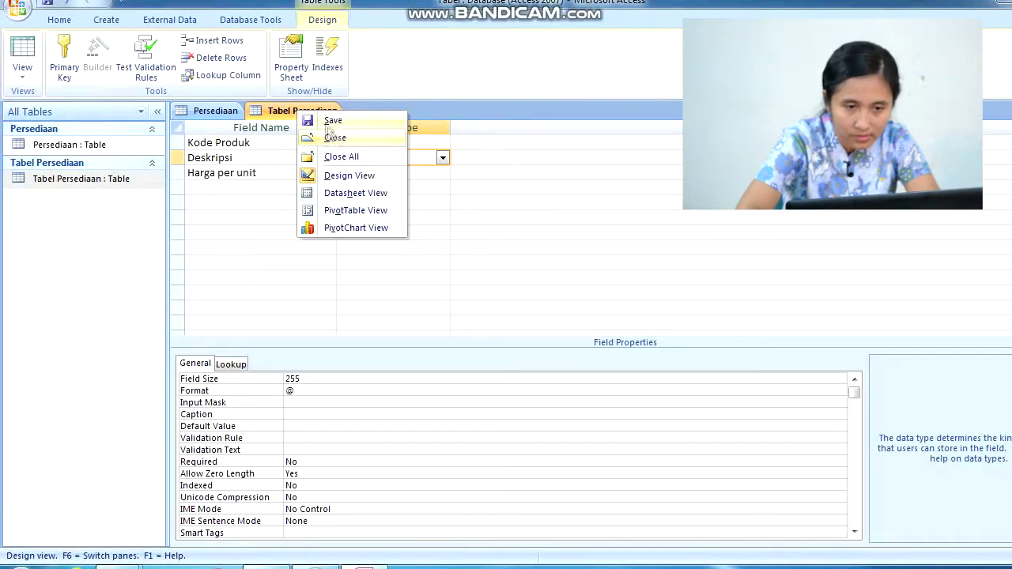
left_click(329, 120)
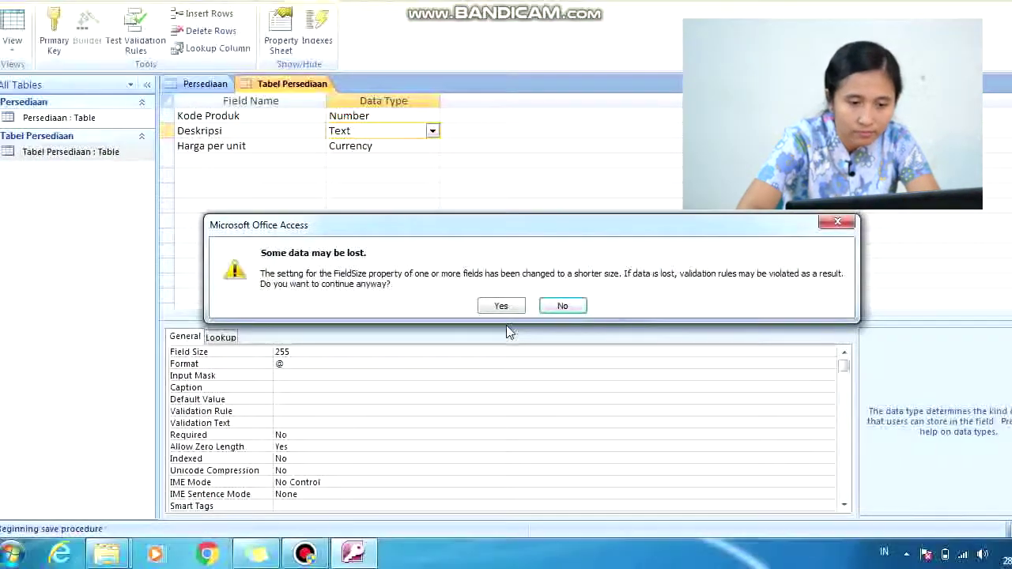
left_click(499, 307)
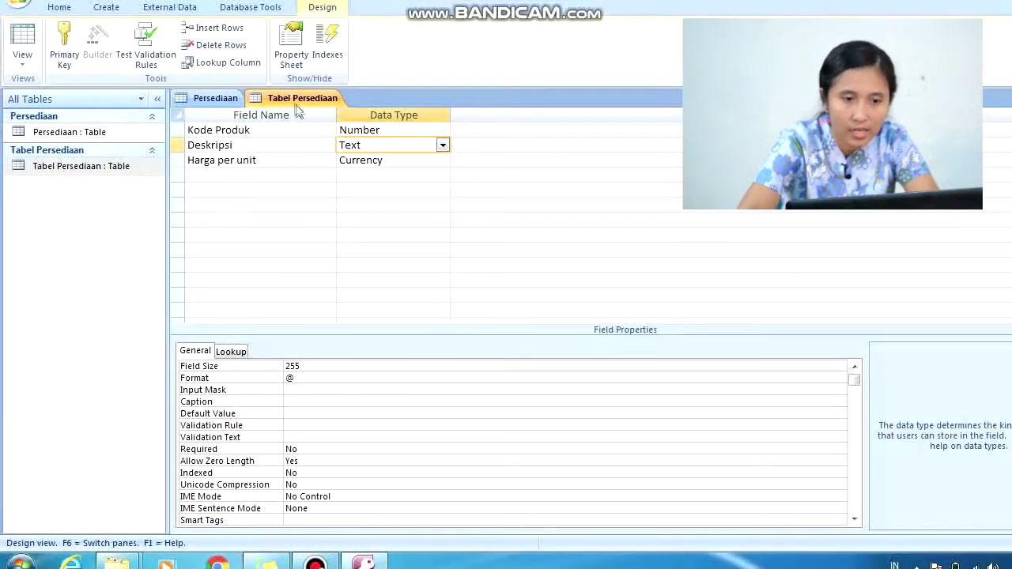
Step: Switch Tabel Persediaan to Datasheet View and widen the Harga per unit column to fit its full heading
right_click(298, 103)
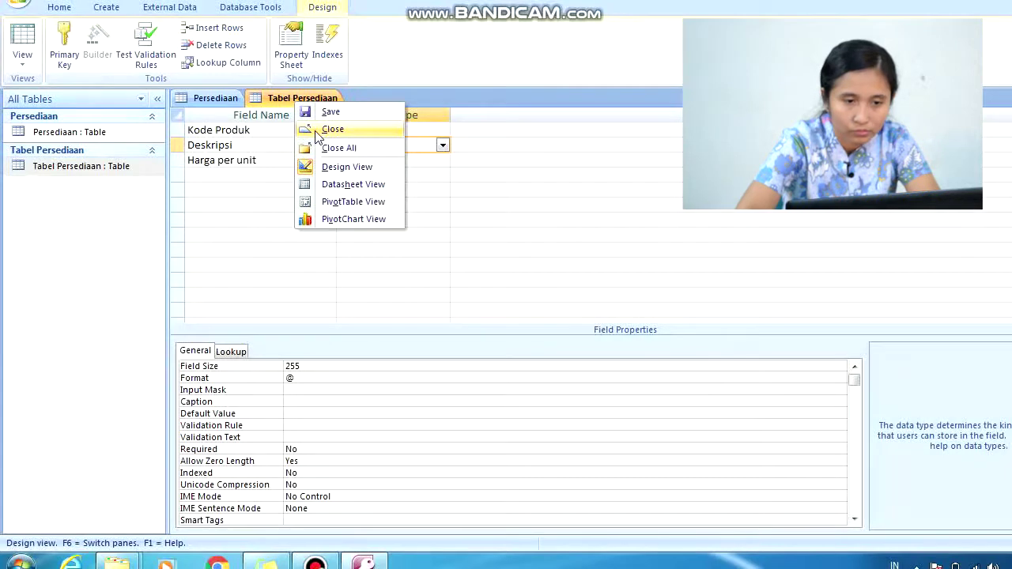
left_click(348, 186)
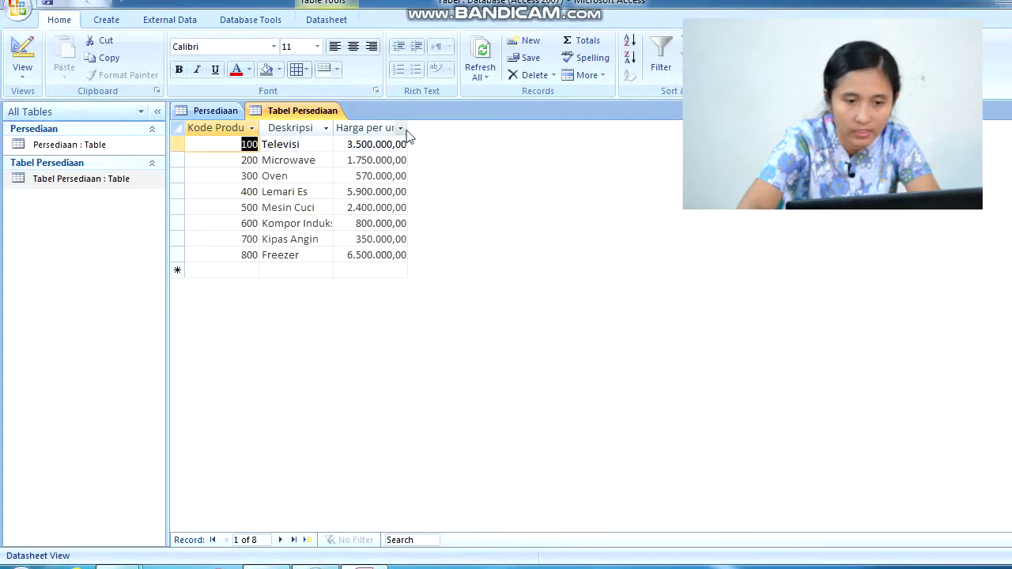
left_click_drag(409, 131, 466, 132)
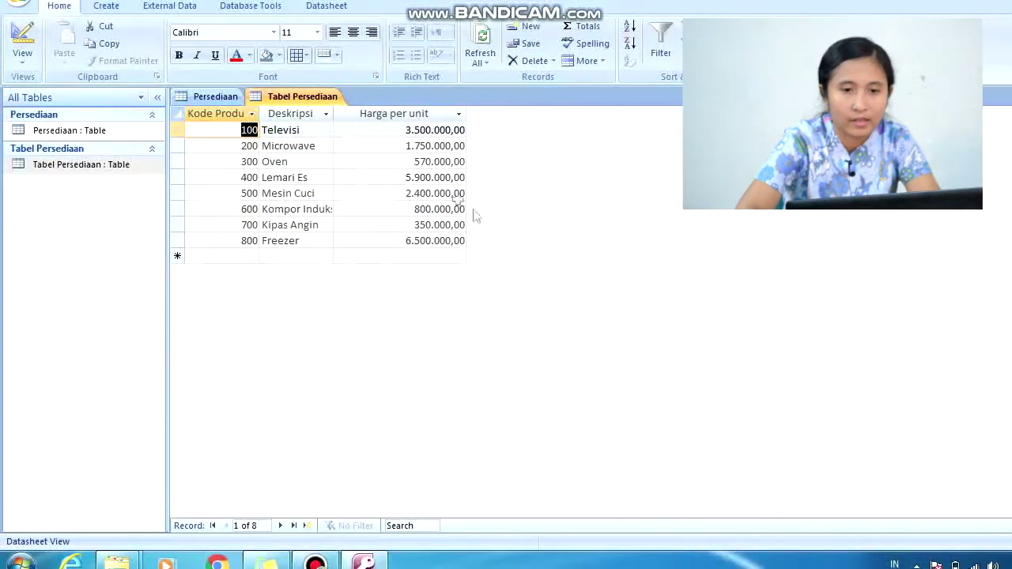
Step: Try to delete the Persediaan table while it is still open
left_click(101, 135)
right_click(102, 135)
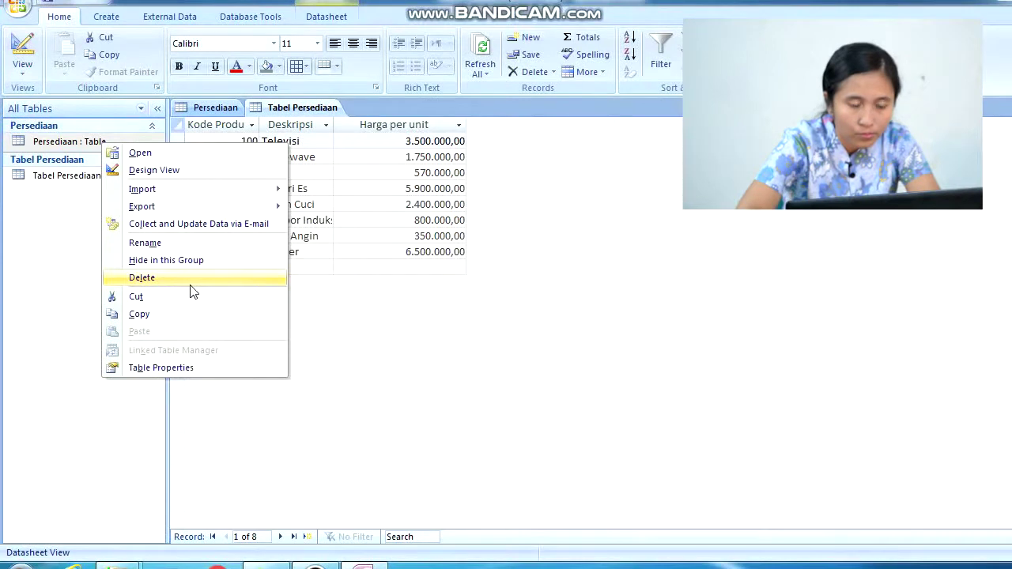
left_click(190, 283)
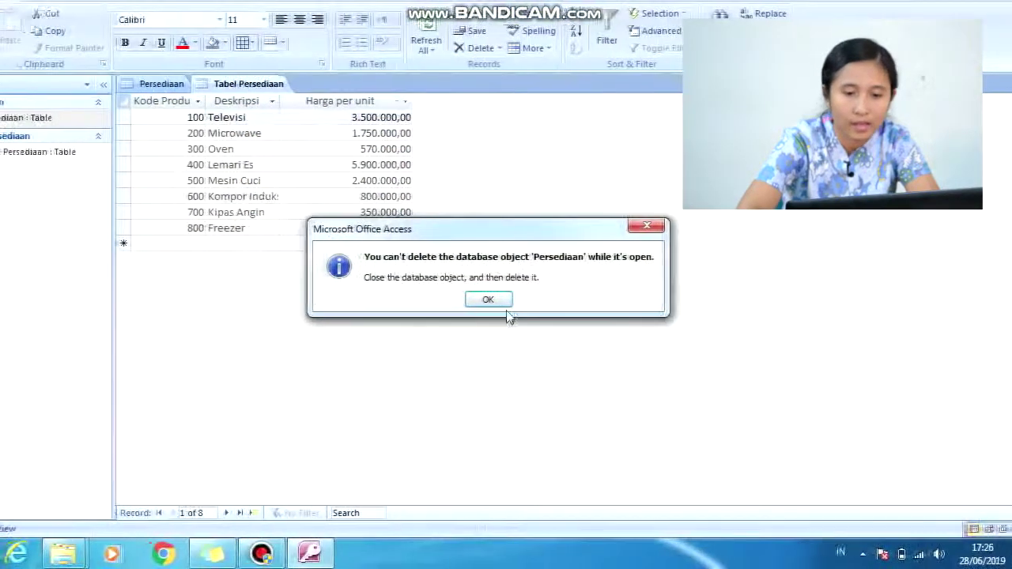
left_click(506, 300)
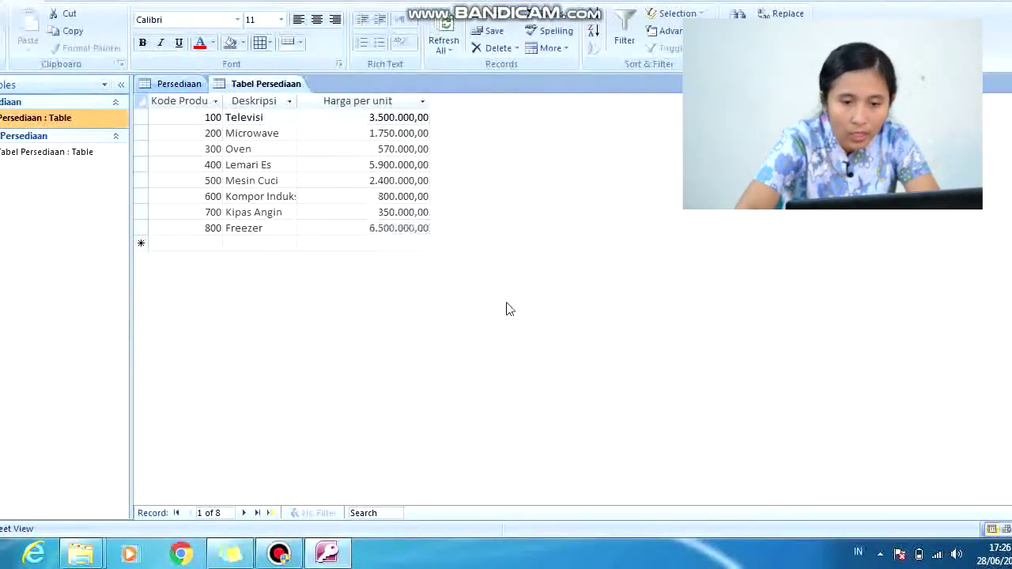
right_click(78, 121)
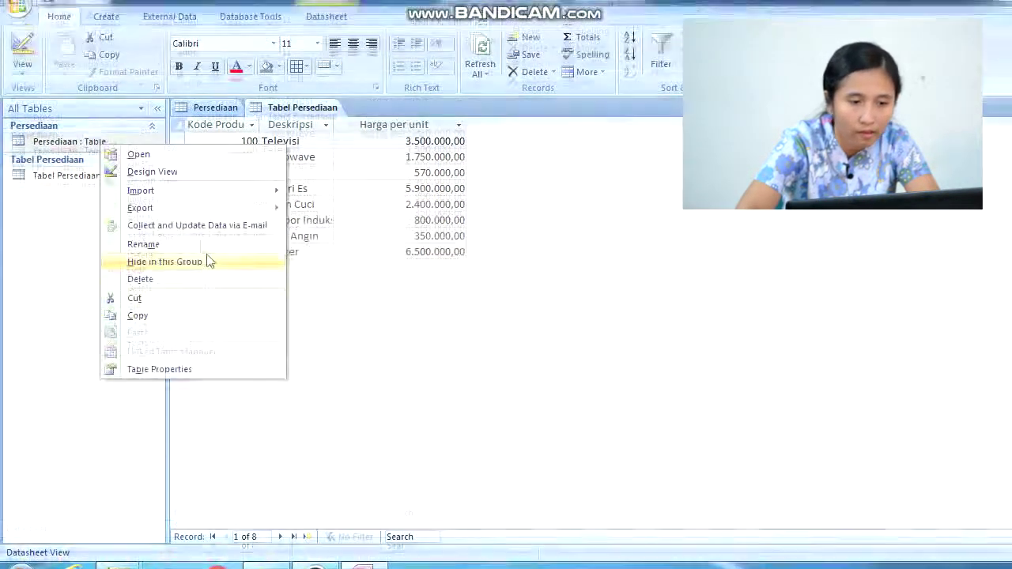
left_click(197, 289)
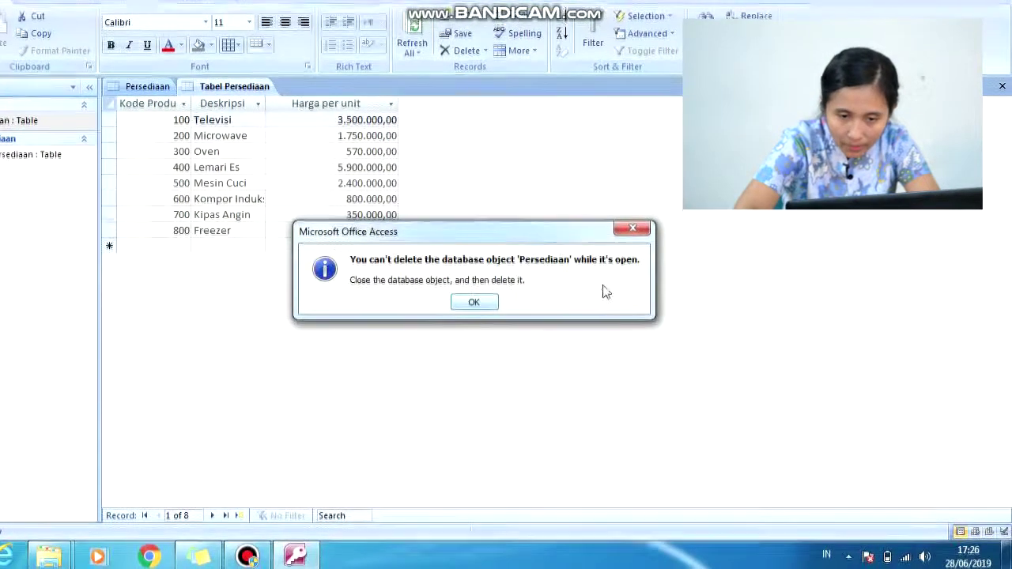
left_click(484, 299)
Step: Close all open tables, saving the layout of Tabel Persediaan, and delete the old Persediaan table from the database
right_click(289, 102)
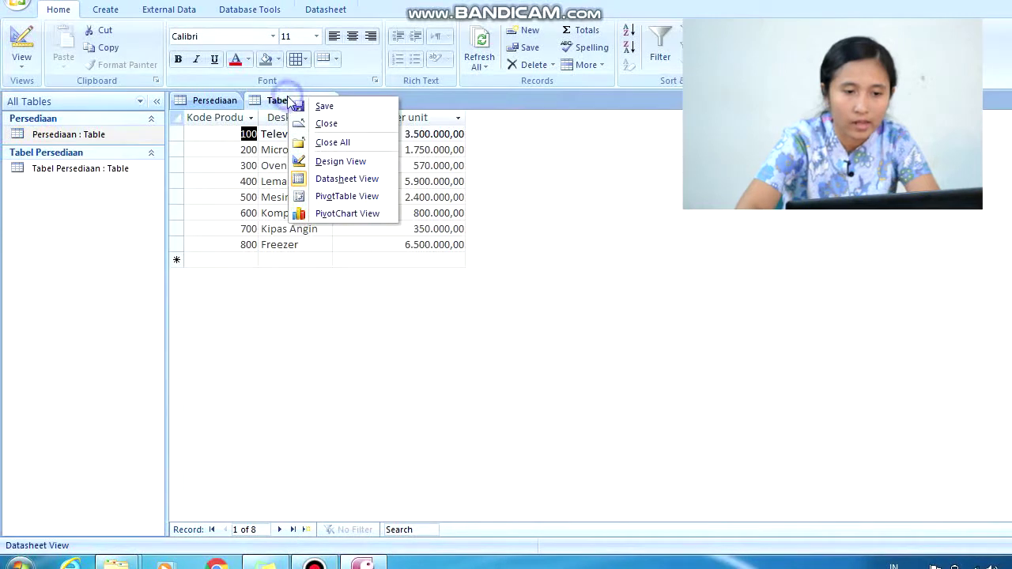
left_click(333, 142)
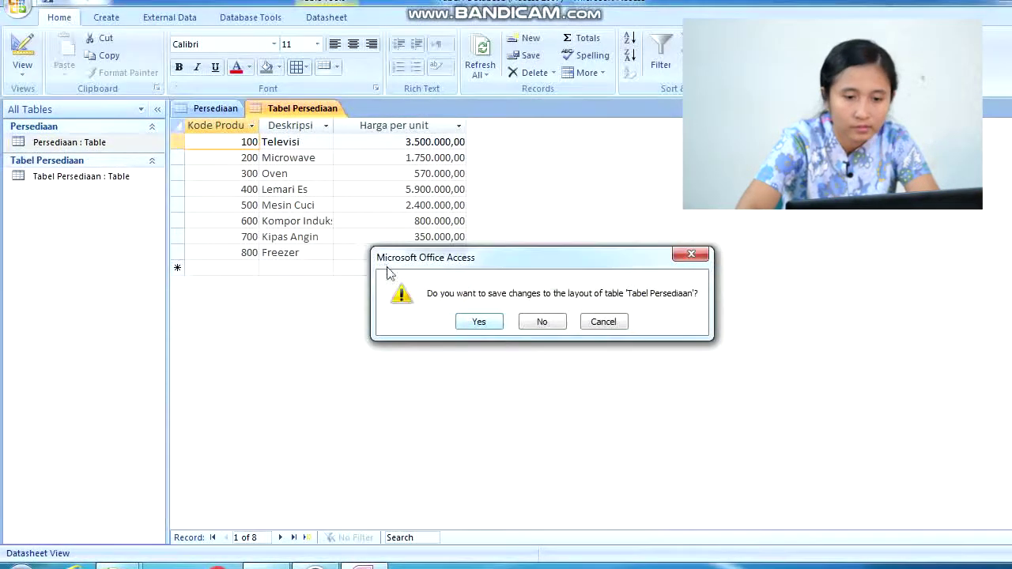
left_click(474, 298)
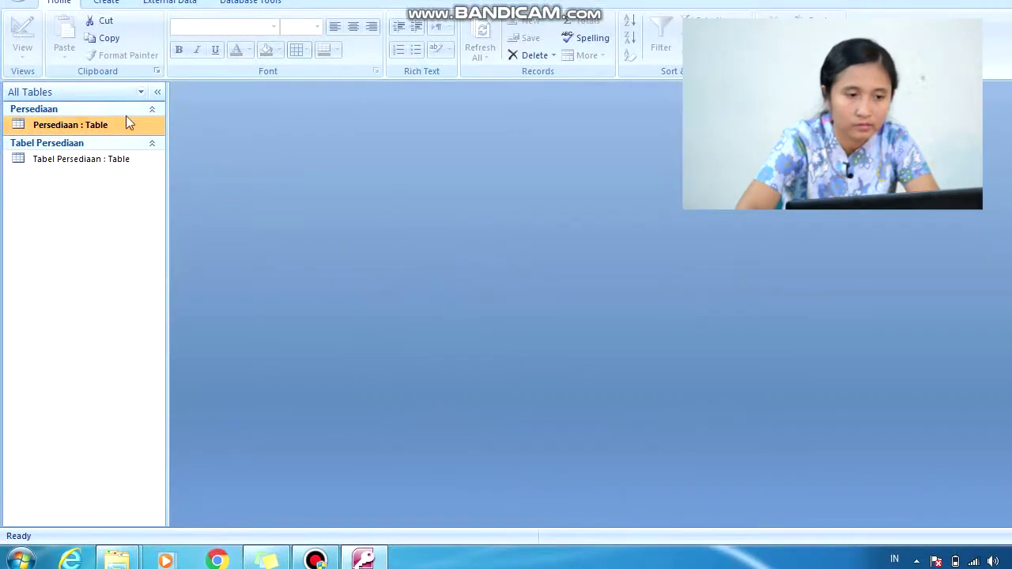
right_click(91, 120)
left_click(158, 258)
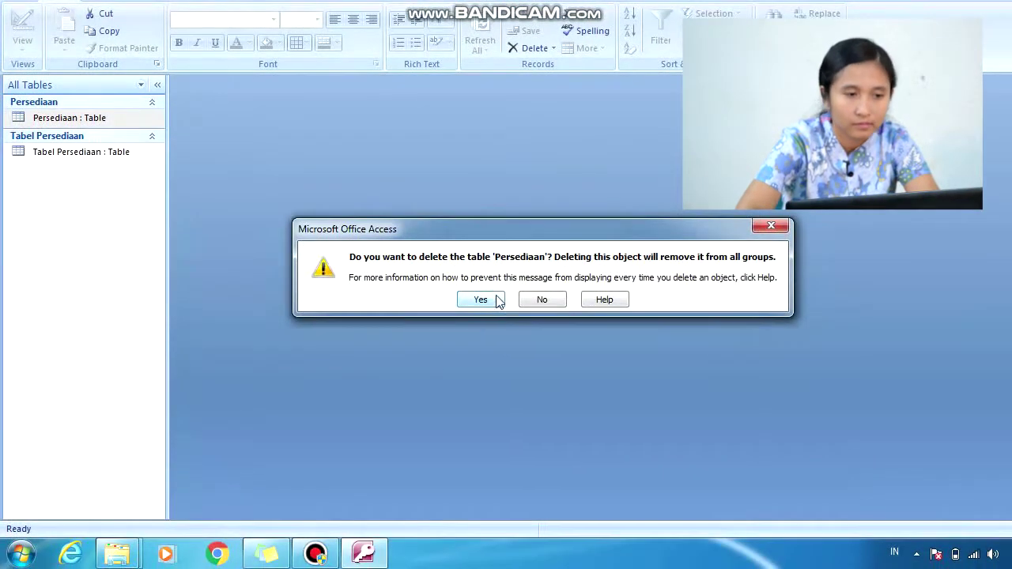
left_click(484, 300)
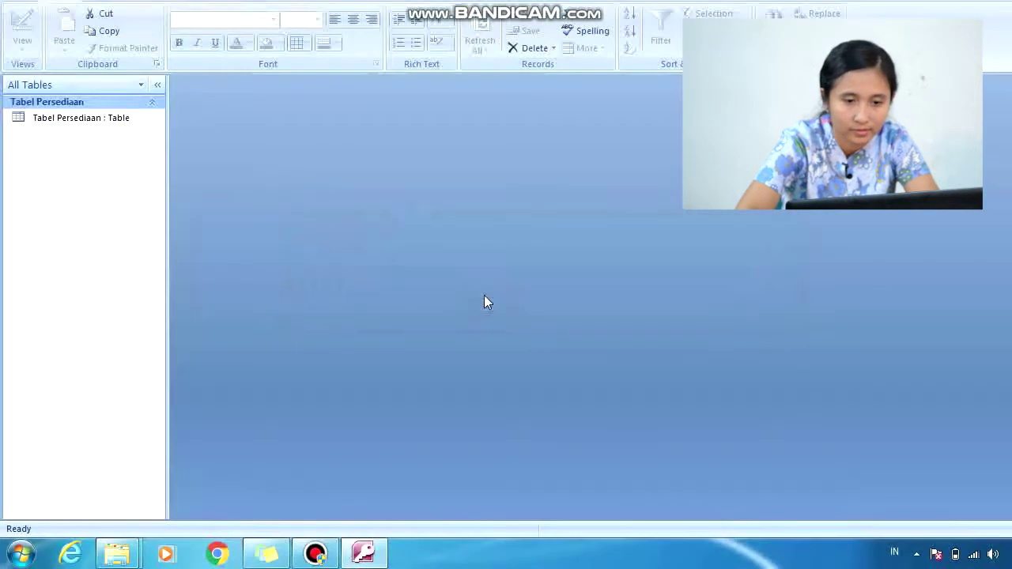
Step: Reopen Tabel Persediaan and widen the Deskripsi column to fit its longest entry, Kompor Induksi
left_click(77, 121)
double_click(76, 156)
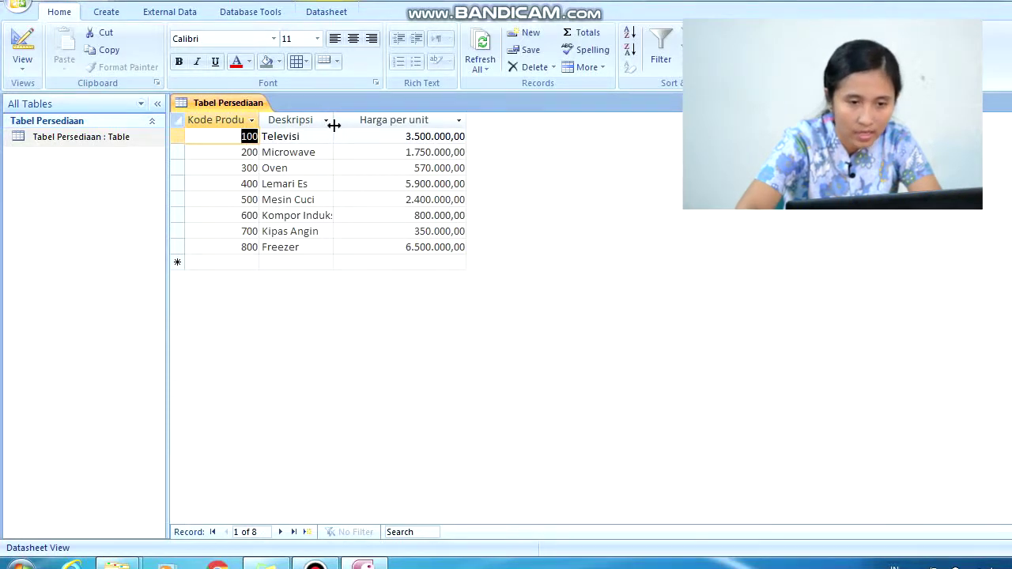
mouse_move(333, 123)
left_mouse_down()
mouse_move(376, 123)
mouse_move(353, 118)
left_mouse_up()
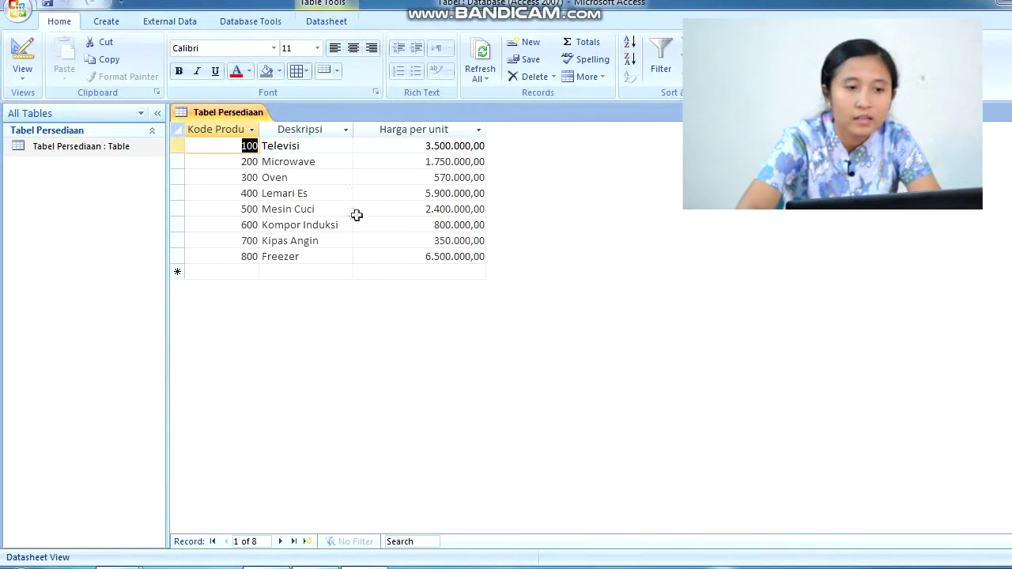
Step: Start an Excel import of the Pelanggan workbook into a new table in the current database
left_click(115, 24)
left_click(150, 24)
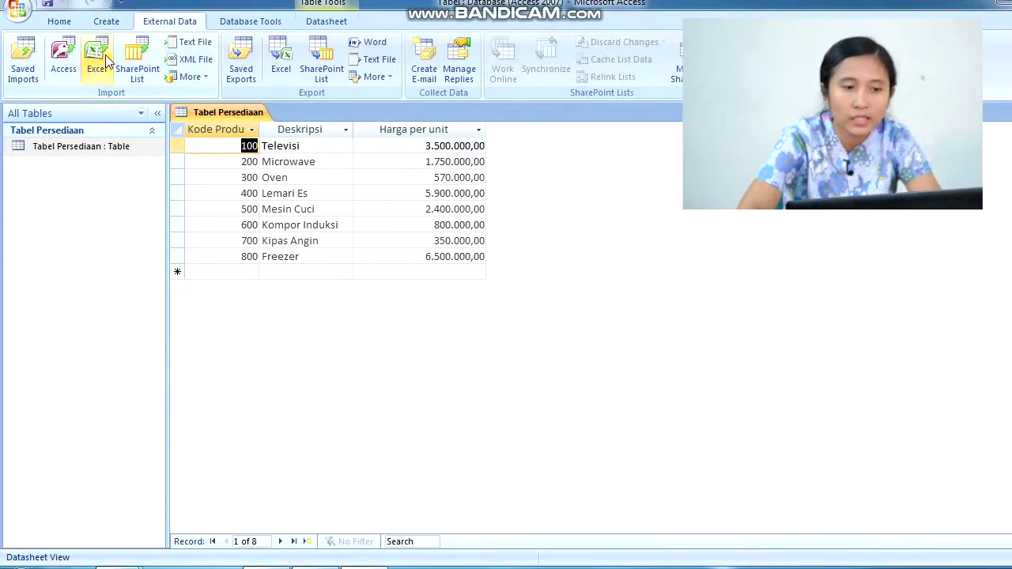
left_click(61, 21)
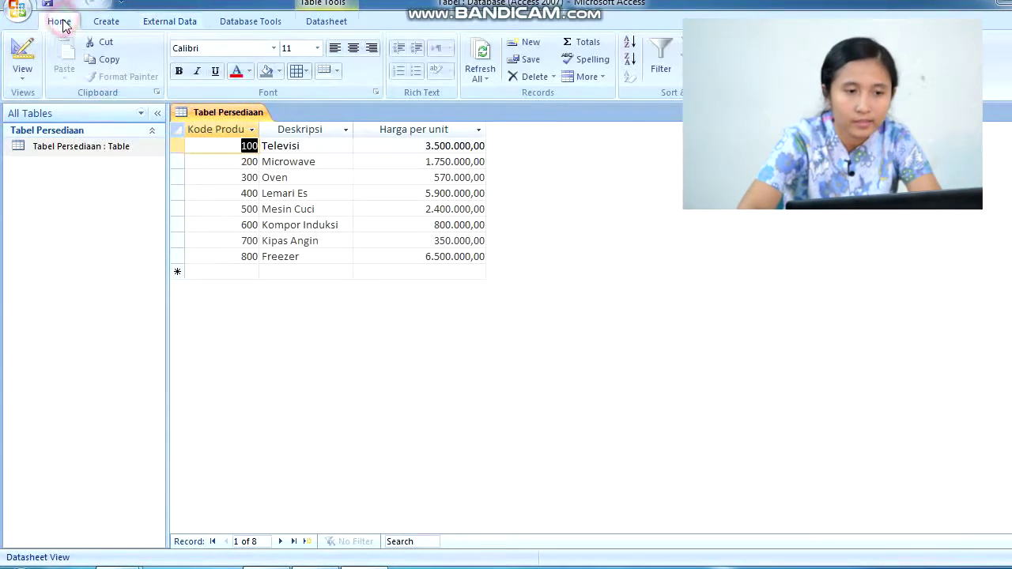
left_click(160, 21)
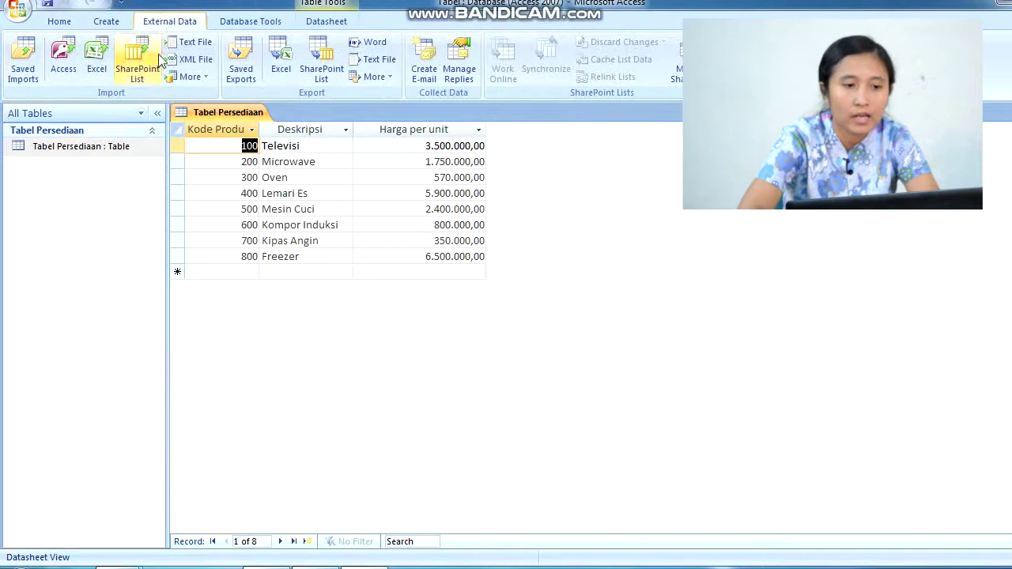
left_click(95, 69)
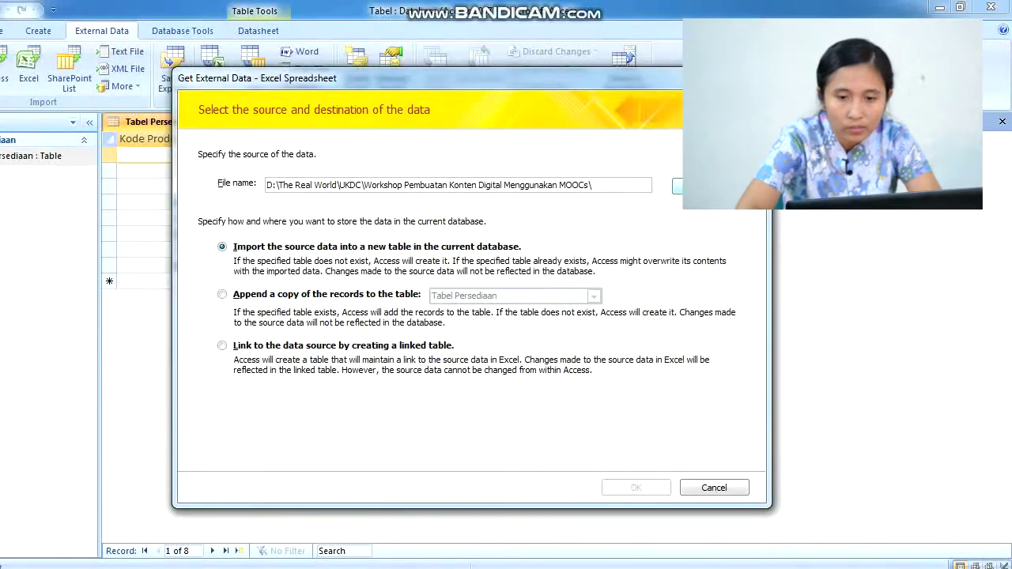
left_click(677, 186)
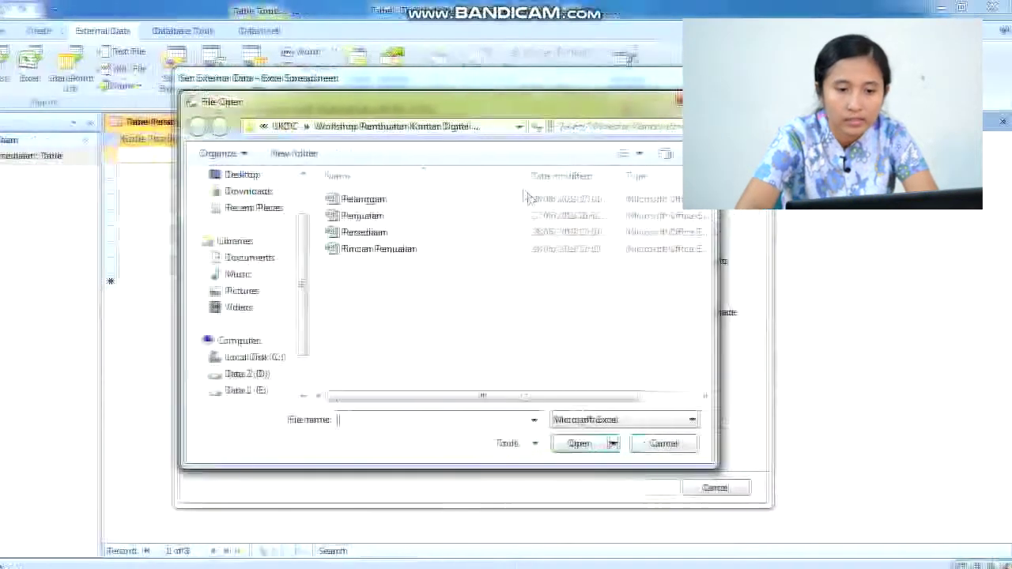
left_click(495, 199)
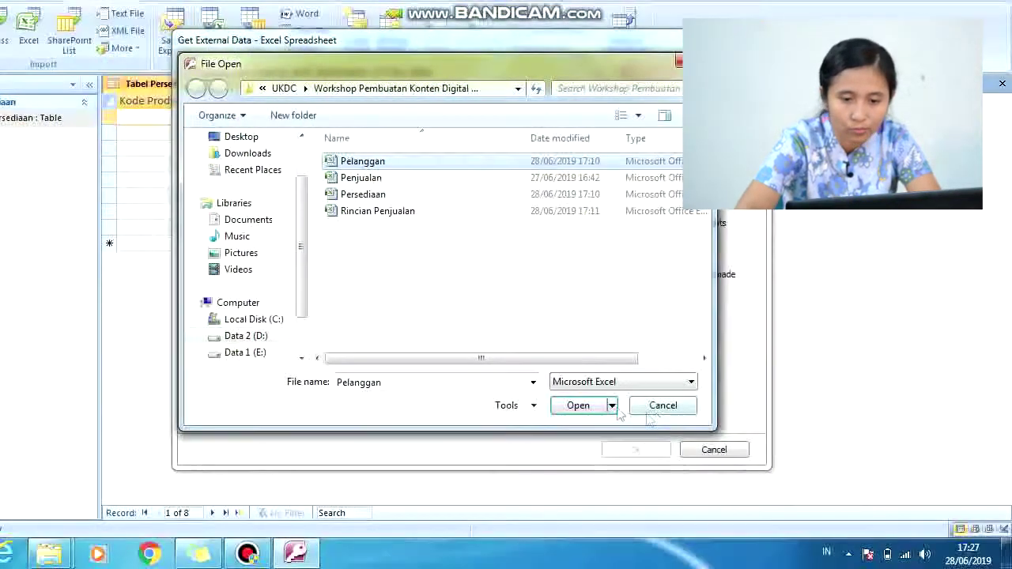
left_click(653, 443)
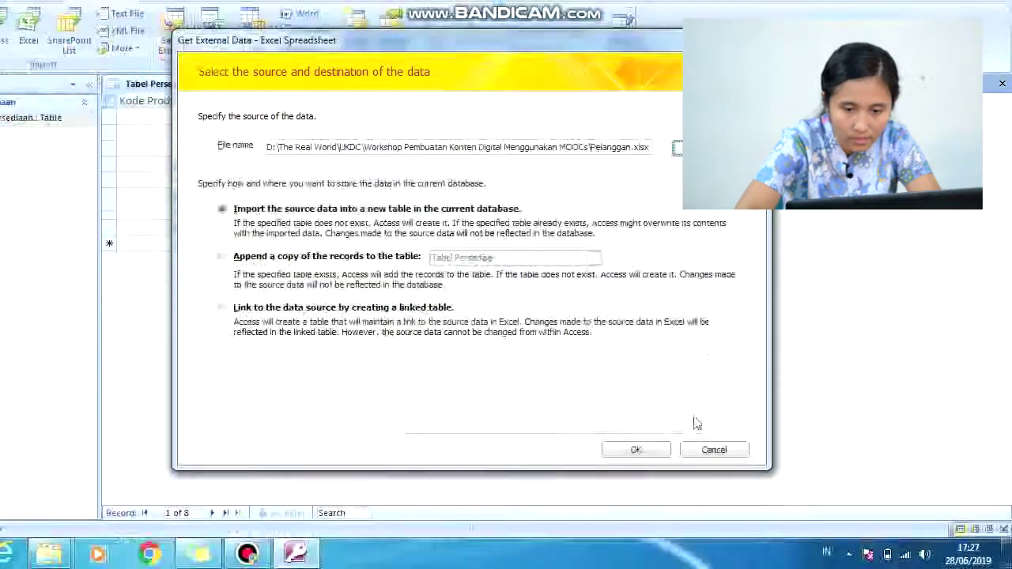
left_click(648, 450)
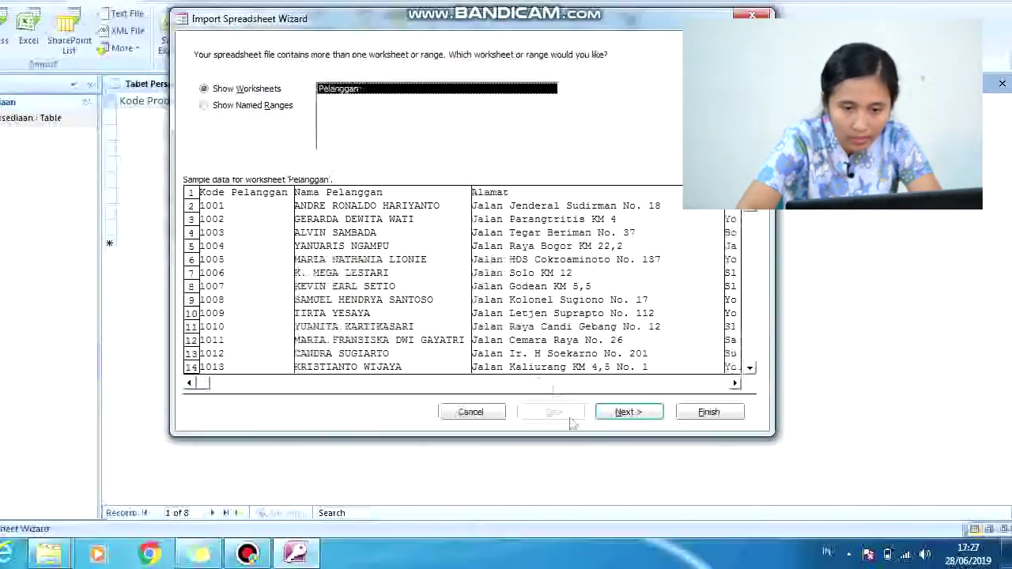
Step: Import the Pelanggan worksheet with the default wizard options as Tabel Pelanggan, without saving the import steps
left_click(645, 417)
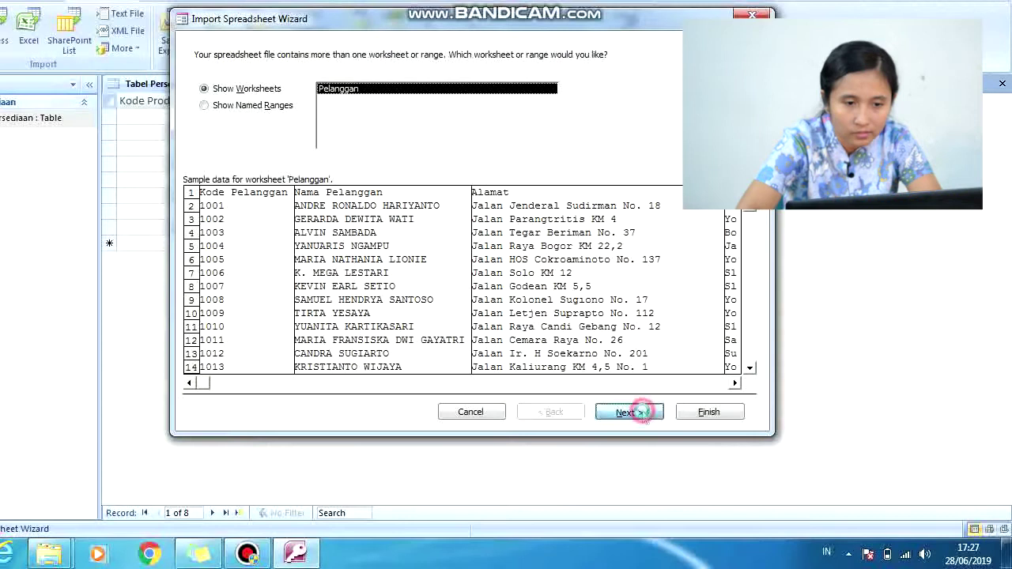
left_click(645, 416)
left_click(645, 417)
left_click(645, 416)
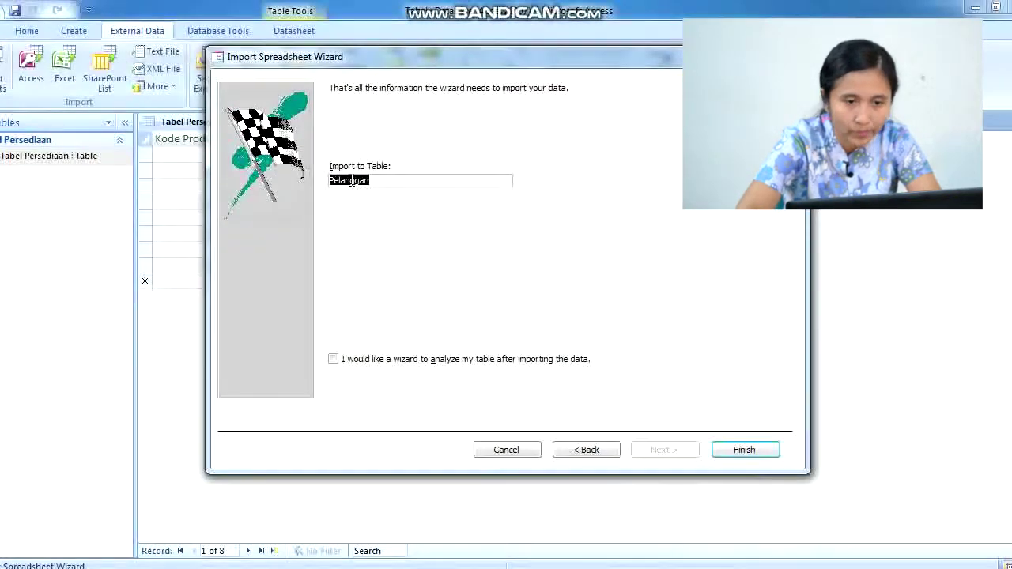
left_click(351, 180)
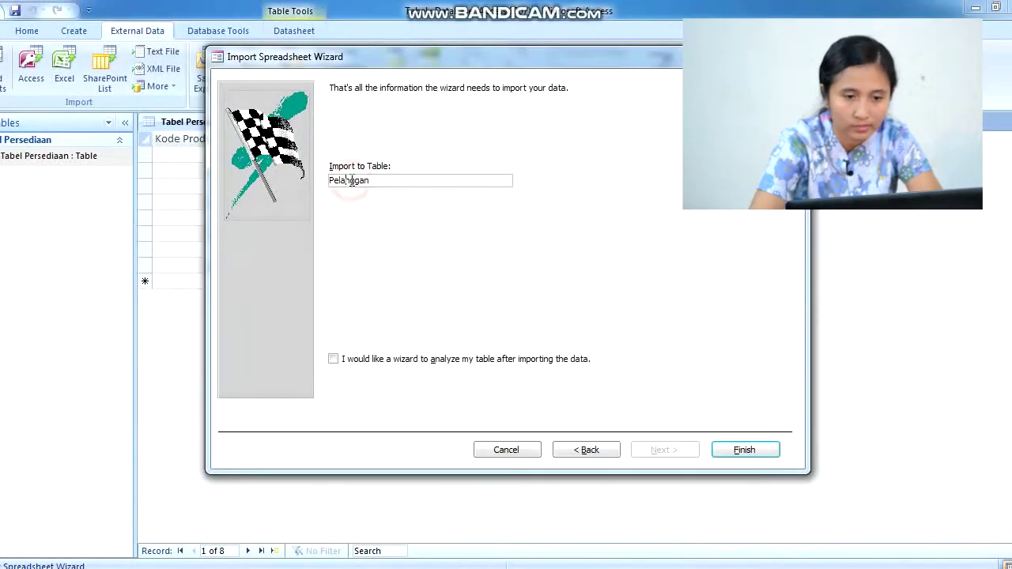
type("Tabel")
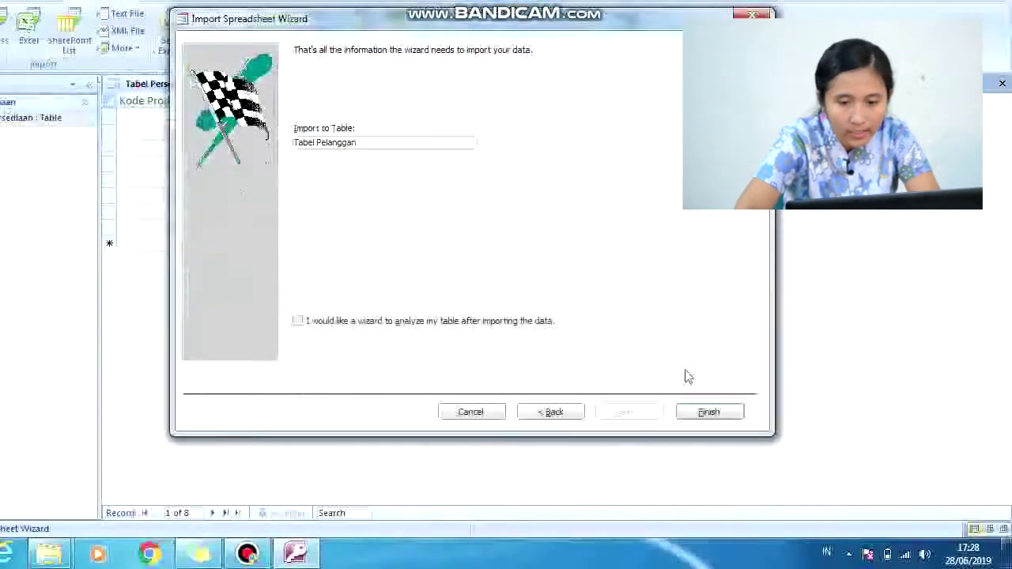
left_click(752, 455)
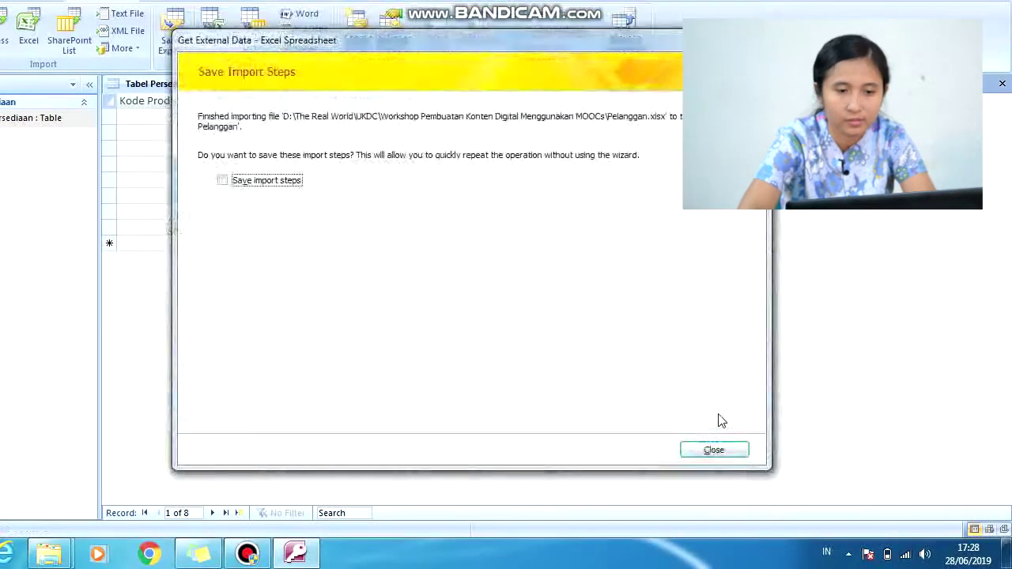
left_click(713, 449)
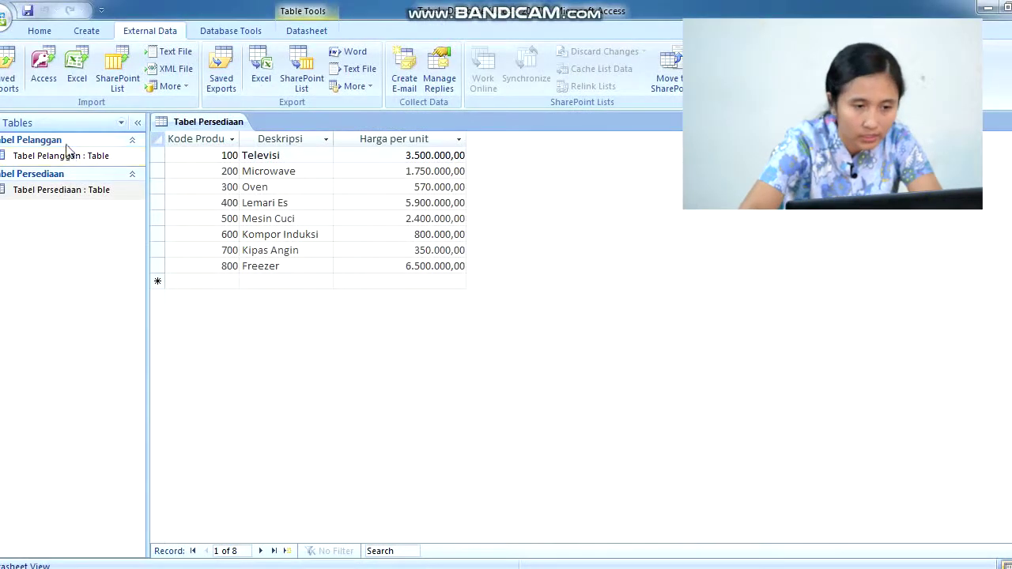
Step: Open Tabel Pelanggan and widen its Field1 to Field4 columns, making Field2 wide enough for the longest customer name
double_click(67, 155)
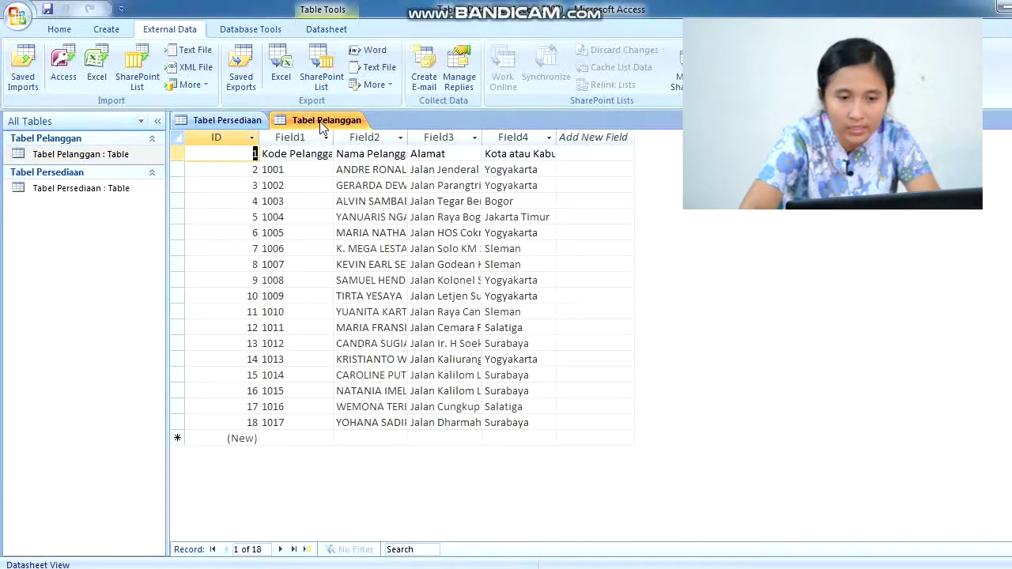
left_click_drag(332, 136, 364, 136)
left_click_drag(439, 136, 642, 139)
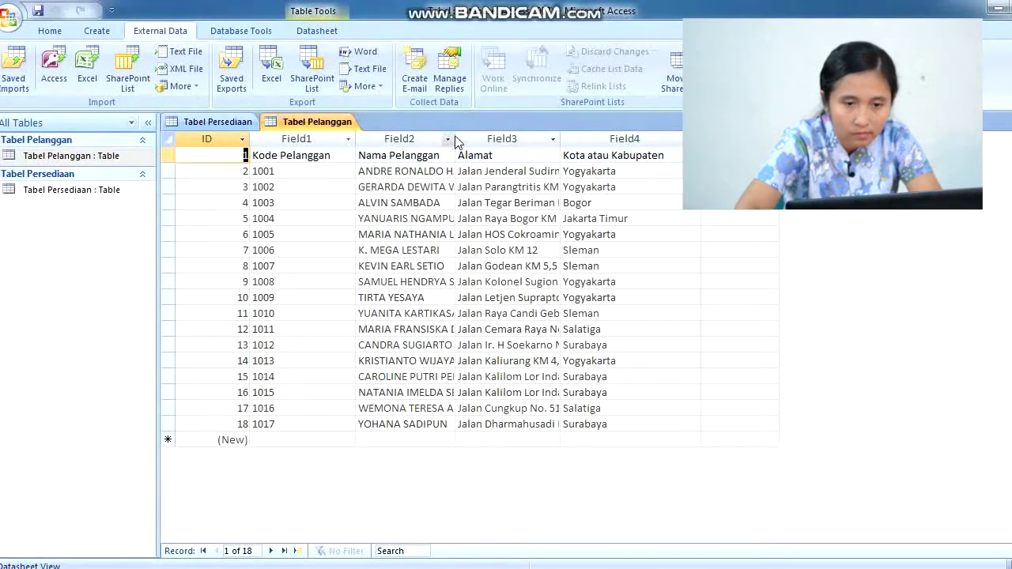
left_click_drag(456, 140, 522, 142)
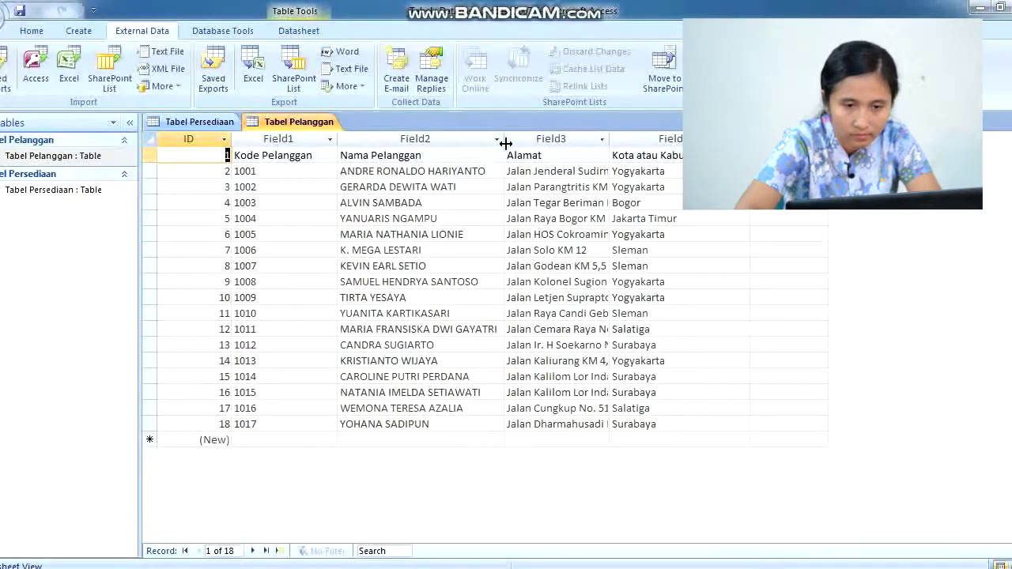
Step: Switch Tabel Pelanggan to Design View, remove the primary key from the ID field and delete that field
right_click(267, 125)
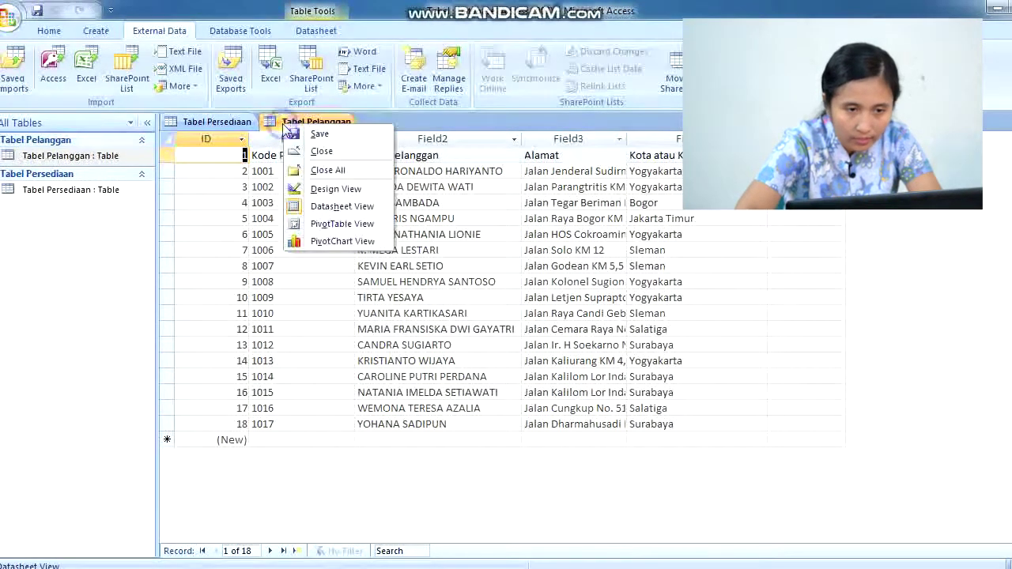
left_click(337, 190)
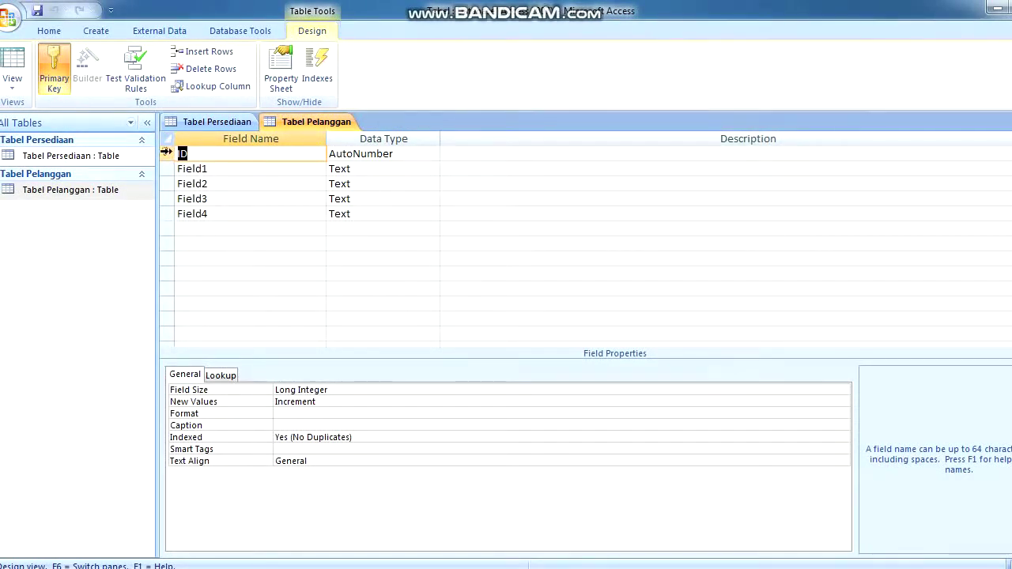
left_click(167, 152)
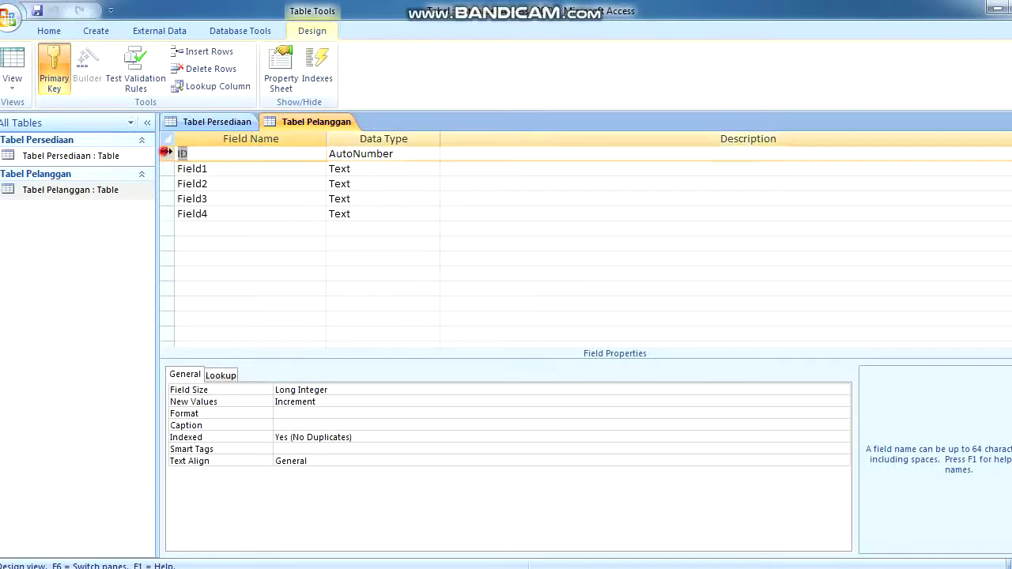
left_click(54, 58)
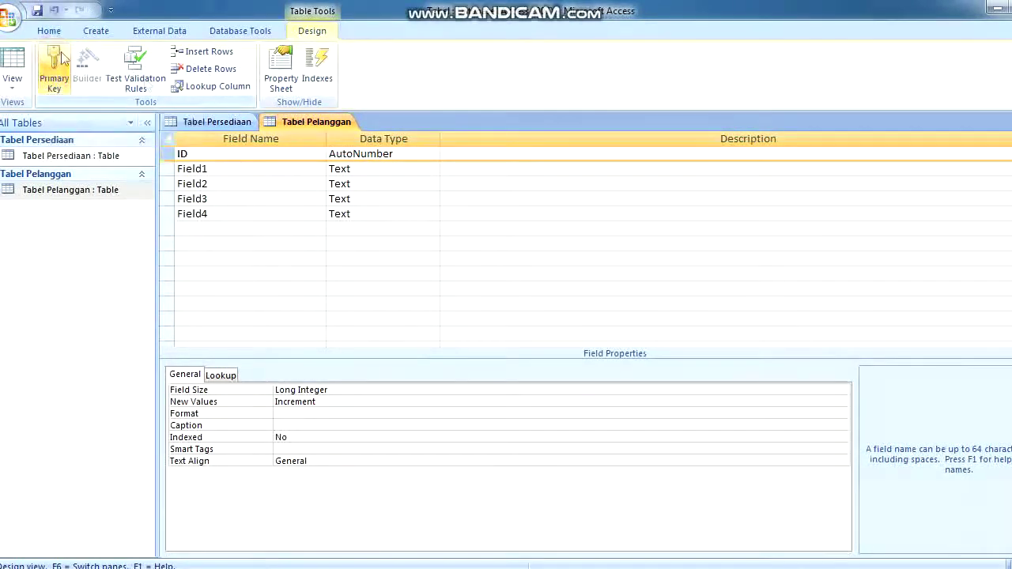
right_click(166, 153)
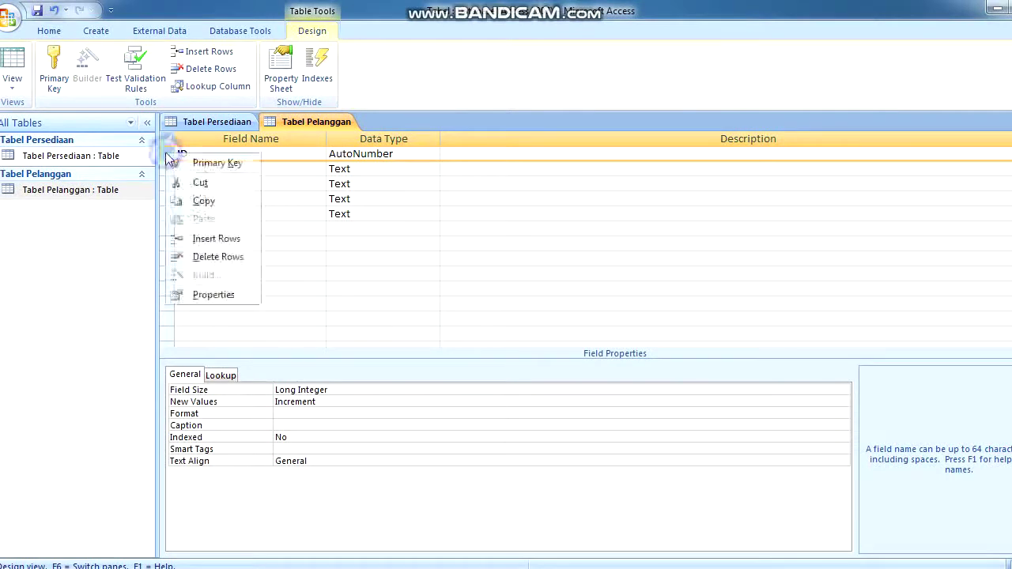
left_click(212, 258)
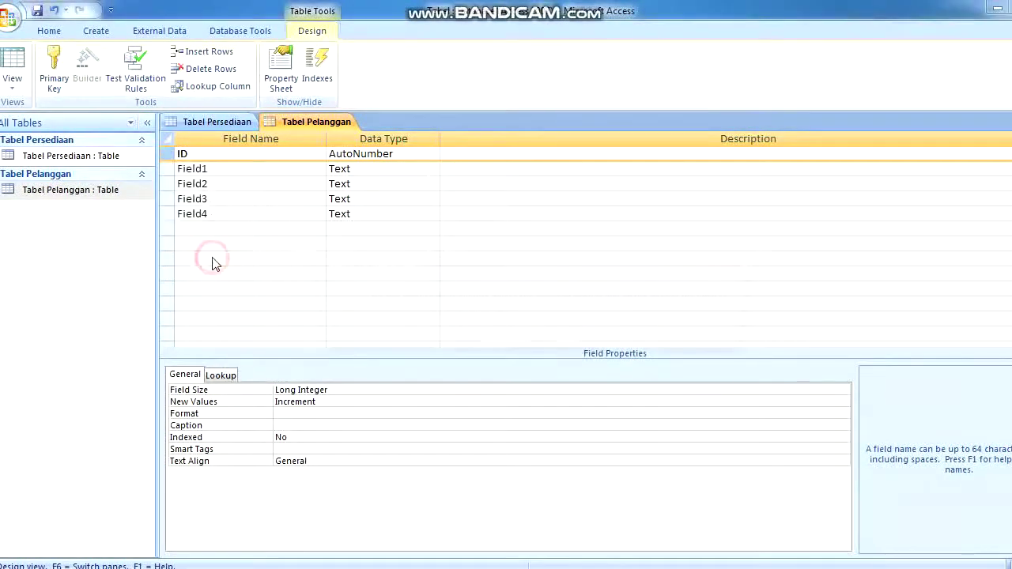
left_click(503, 342)
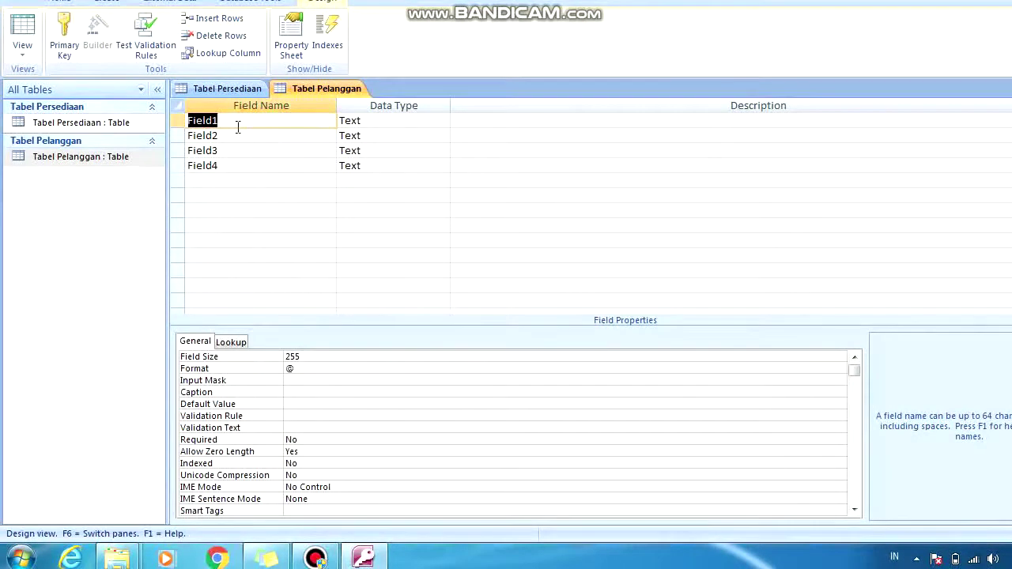
Step: Rename Field1 to Kode Pelanggan, make it the primary key and set its data type to Number
type("Kode Pelanggan")
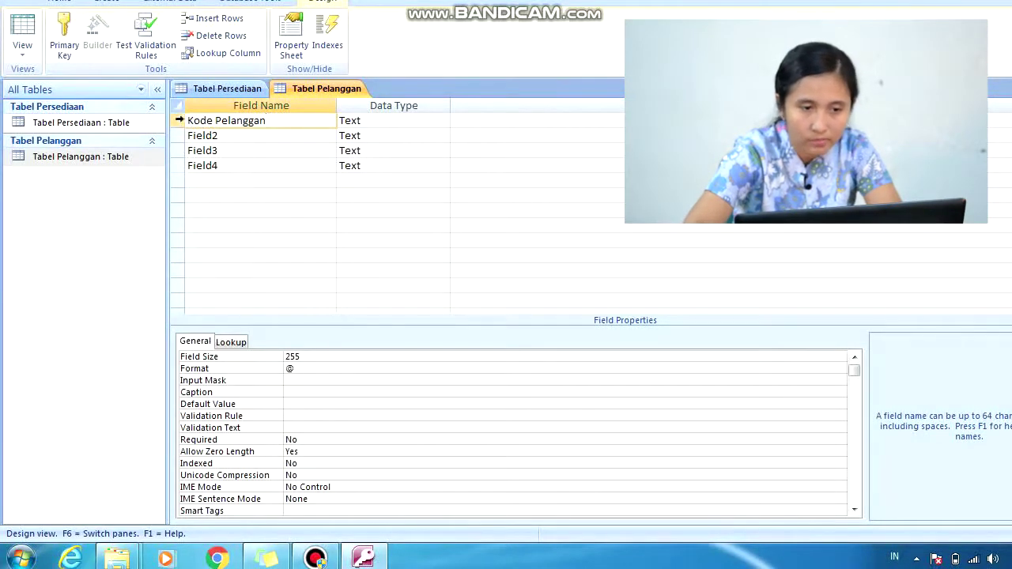
left_click(179, 120)
left_click(67, 28)
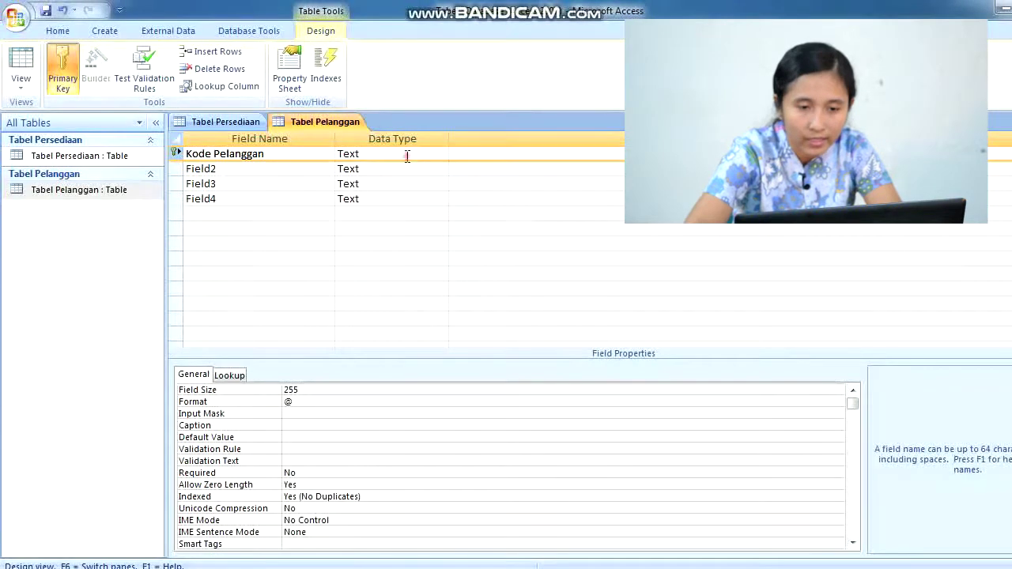
left_click(407, 156)
left_click(441, 155)
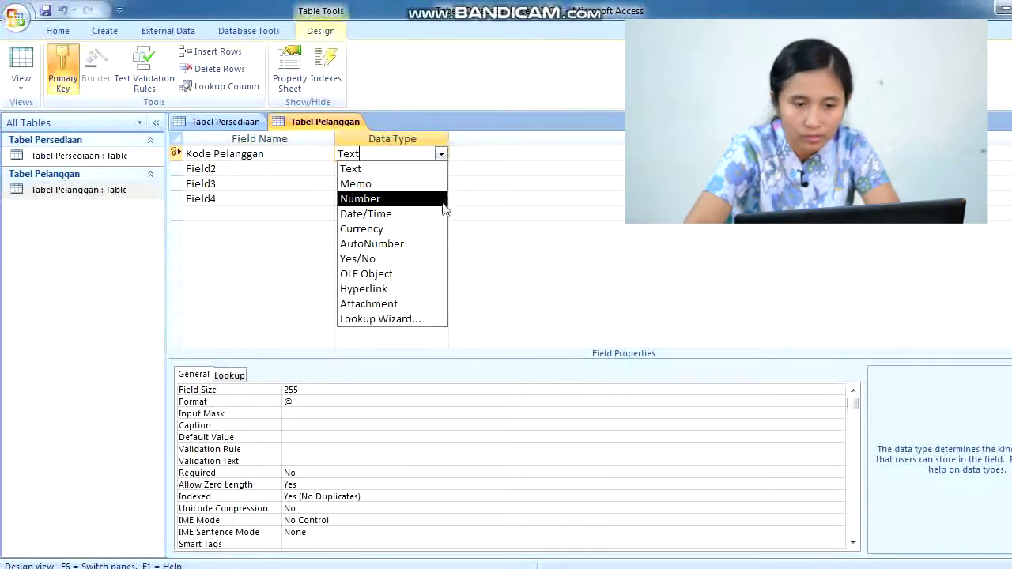
left_click(435, 201)
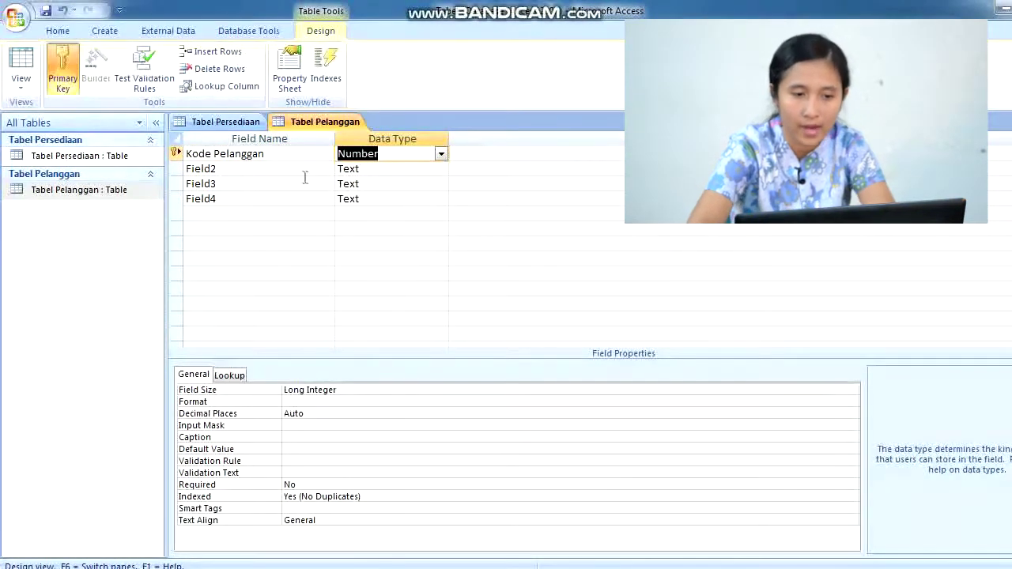
Step: Rename Field2 to Nama Pelanggan and Field3 to Alamat, keeping Text as the data type of both
left_click(280, 173)
double_click(280, 172)
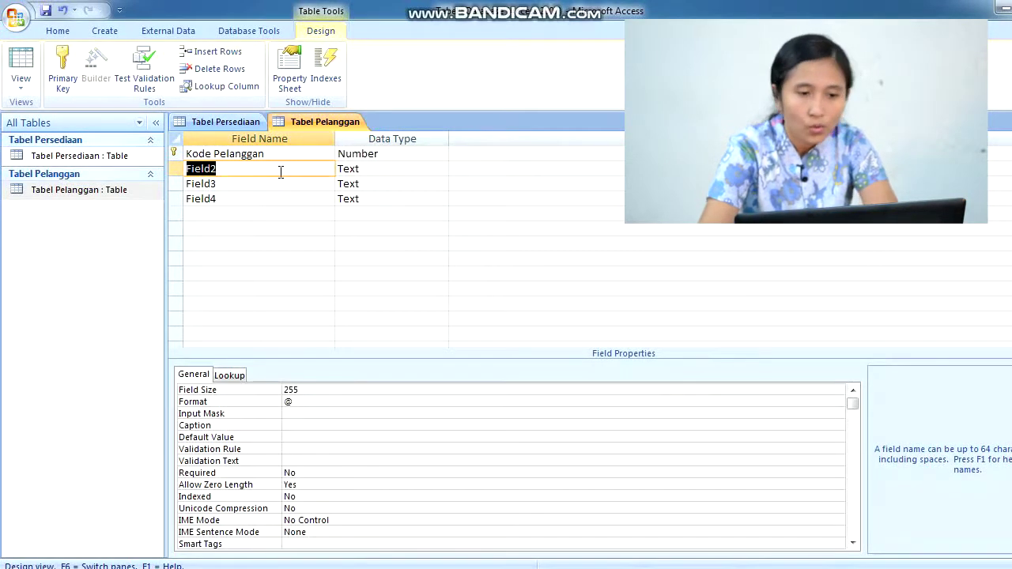
type("Nama Pelanggan")
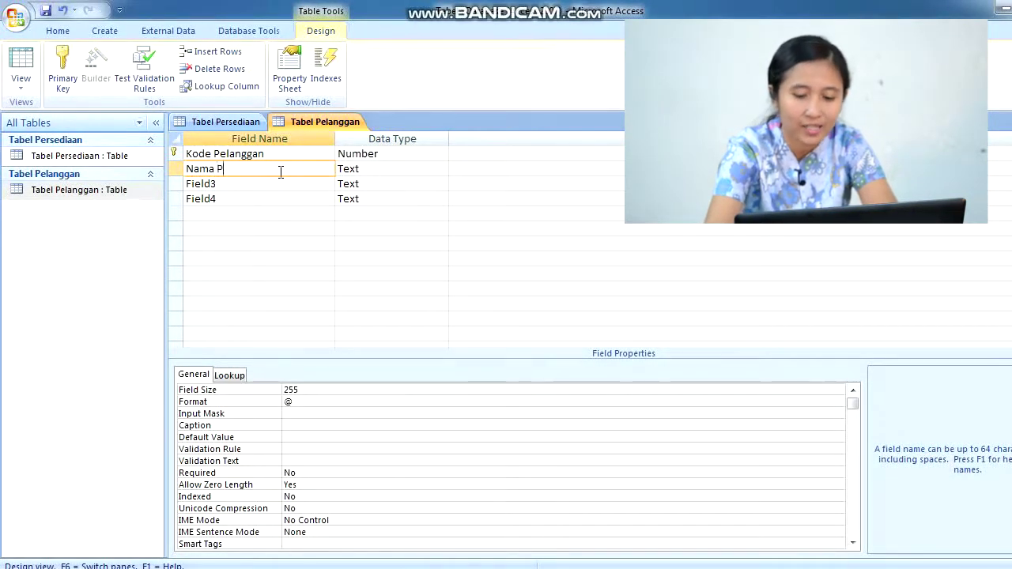
left_click(377, 174)
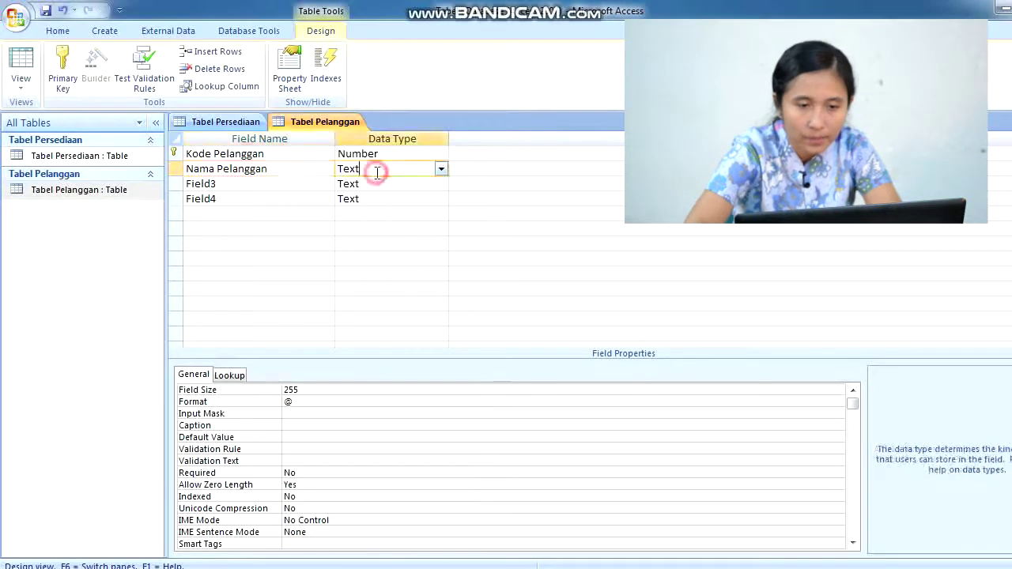
left_click(245, 187)
double_click(244, 187)
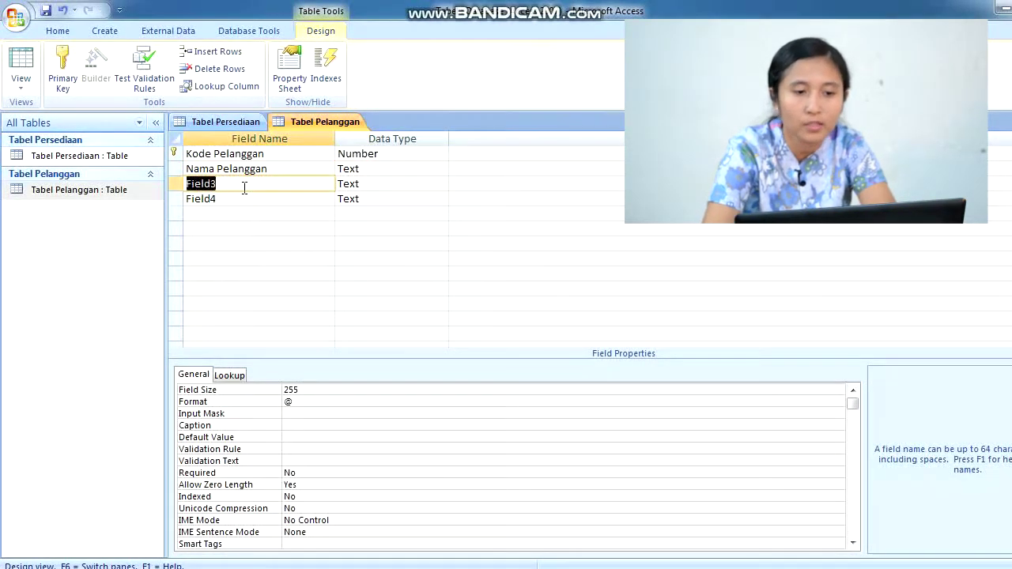
type("Alamat")
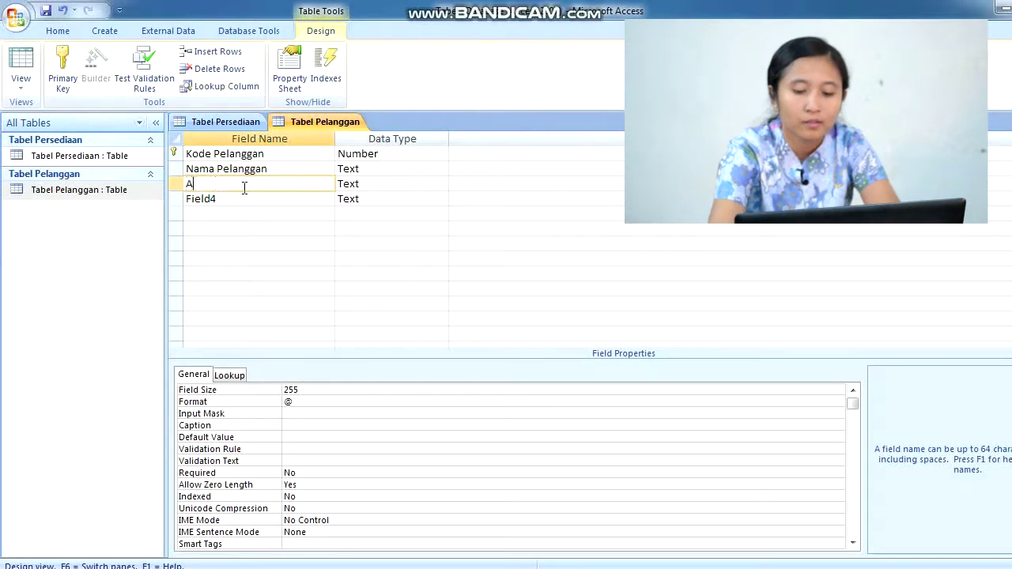
left_click(377, 185)
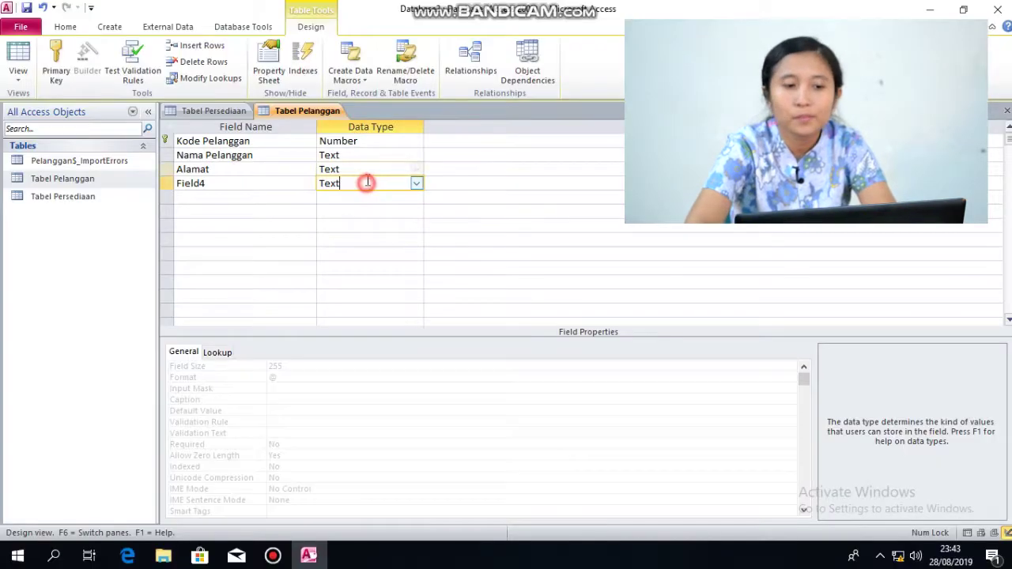
left_click(366, 169)
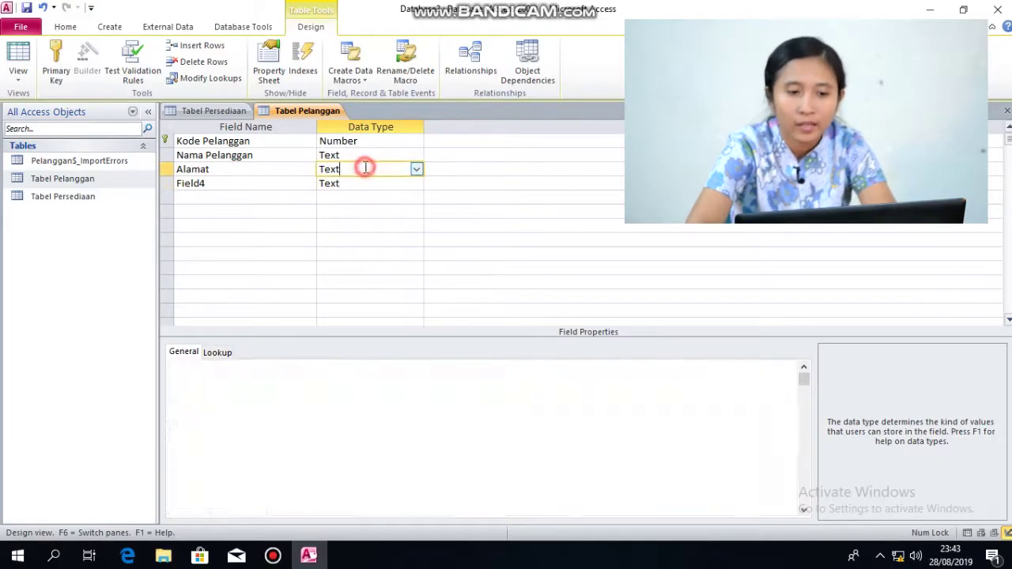
Step: Rename Field4 to Kota/Kabupaten, keeping its data type as Text
left_click(262, 183)
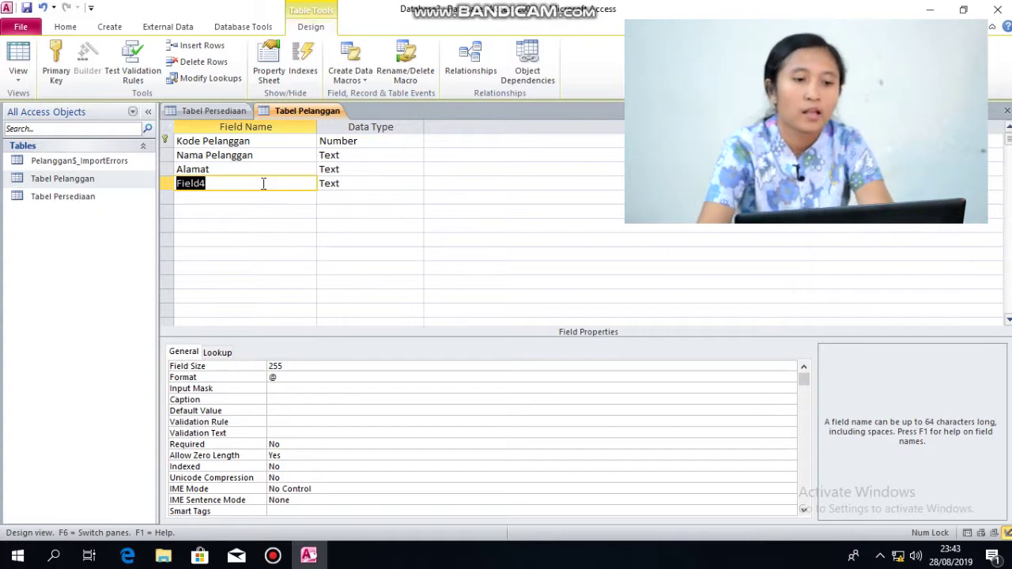
type("Kota/Kabupaten")
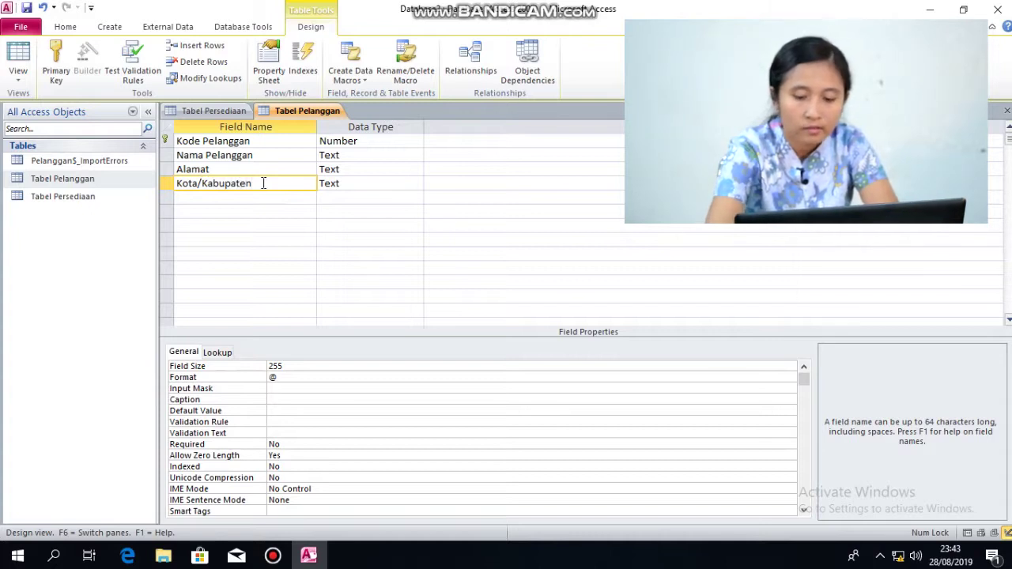
left_click(350, 188)
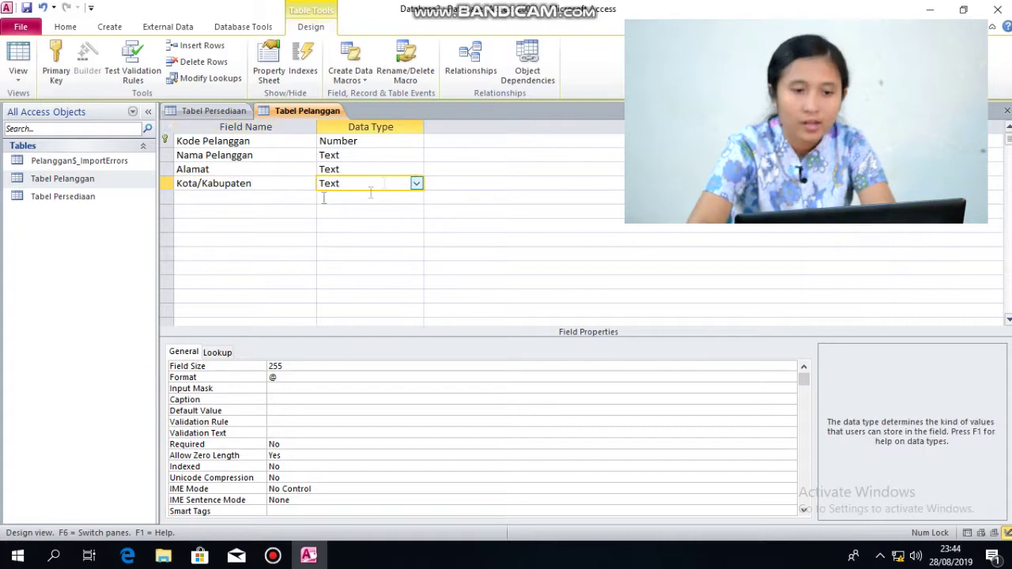
Step: Save the design changes to Tabel Pelanggan and dismiss the resulting messages
right_click(313, 110)
left_click(346, 121)
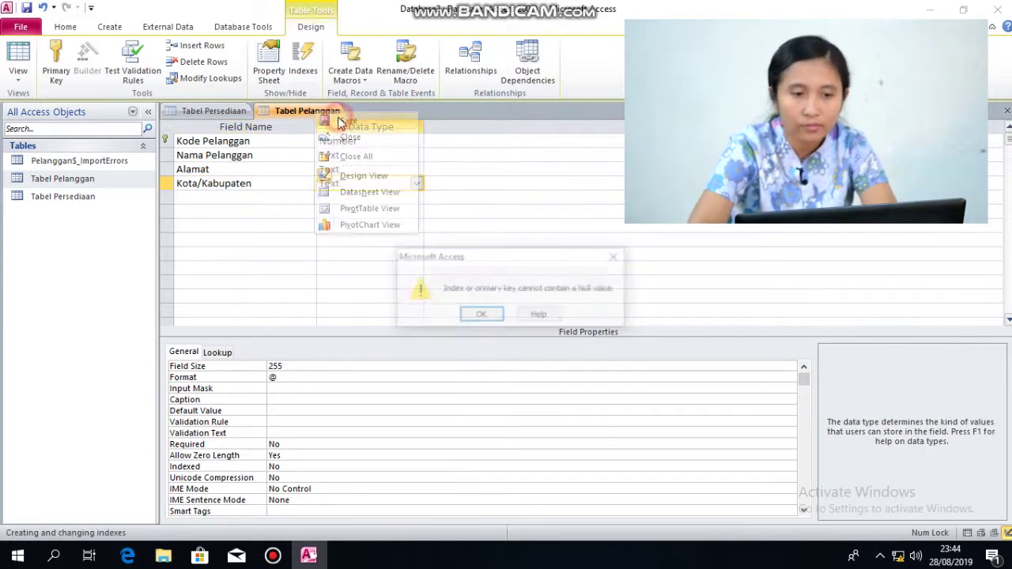
left_click(481, 316)
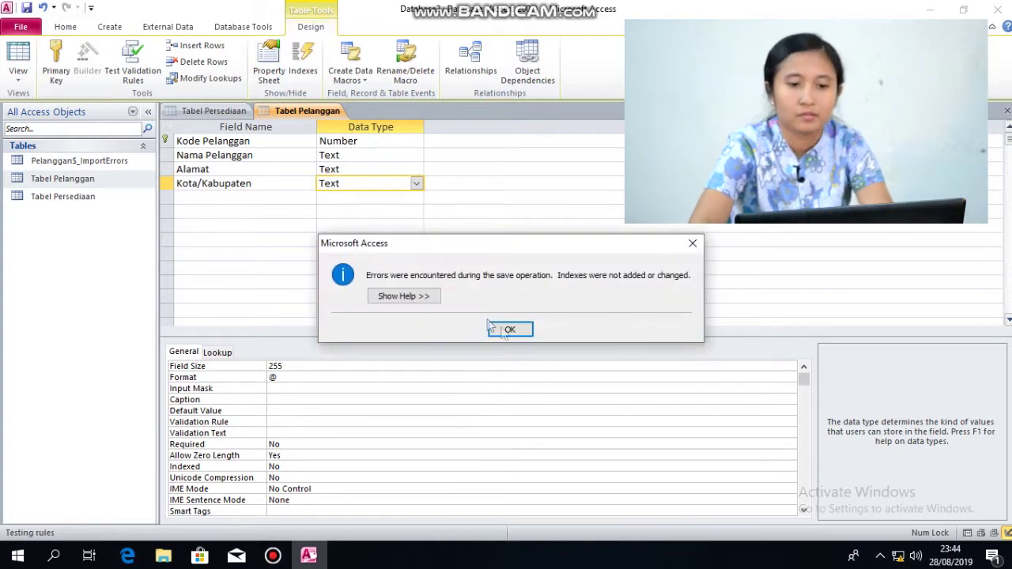
left_click(509, 330)
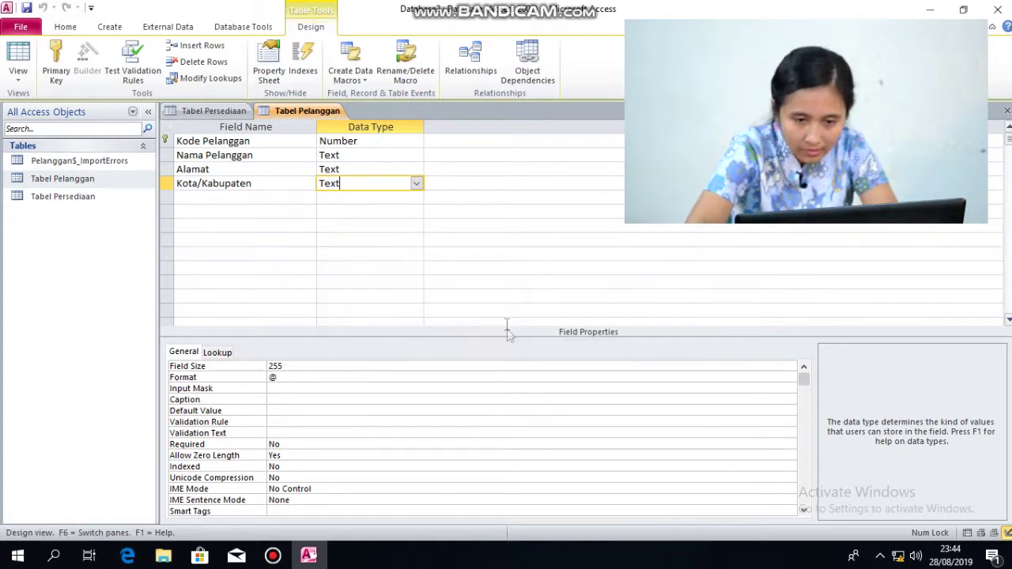
Step: Try twice more to save the design of Tabel Pelanggan with Kode Pelanggan as primary key
right_click(321, 114)
left_click(348, 121)
left_click(493, 316)
left_click(503, 327)
left_click(273, 196)
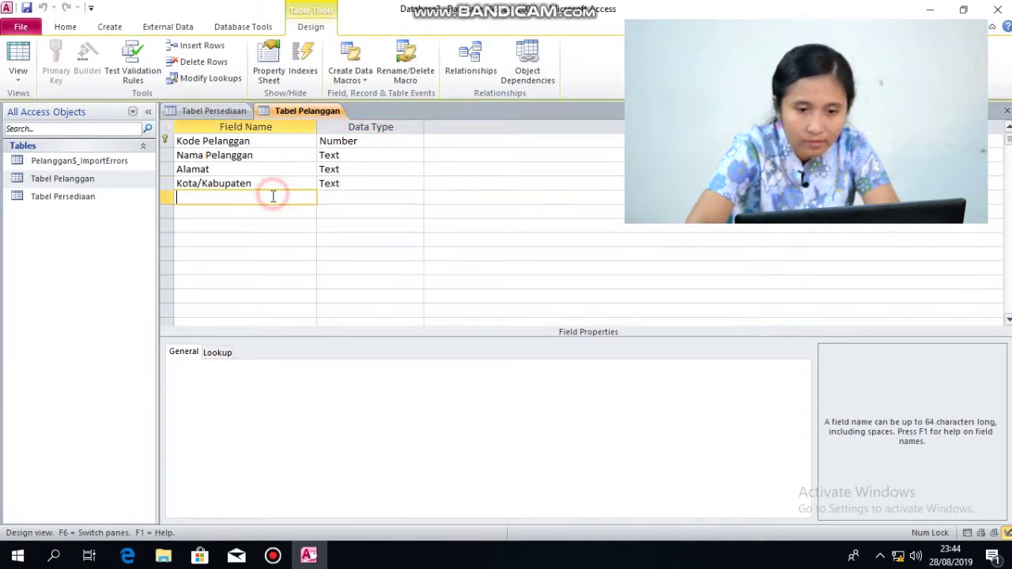
right_click(293, 112)
left_click(335, 125)
left_click(479, 314)
left_click(512, 332)
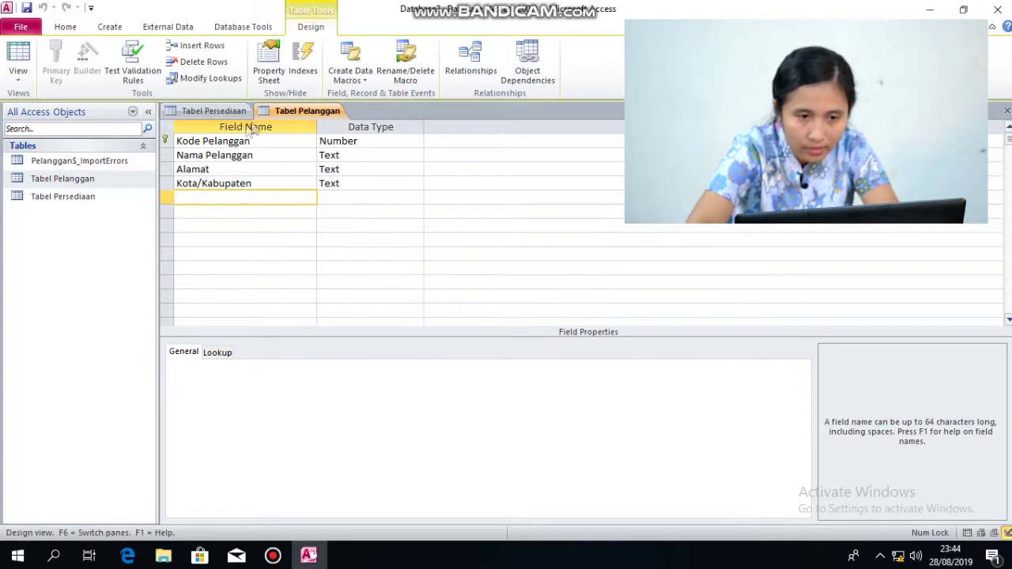
Step: Try to open Tabel Pelanggan from the list of database tables
left_click(244, 212)
double_click(118, 177)
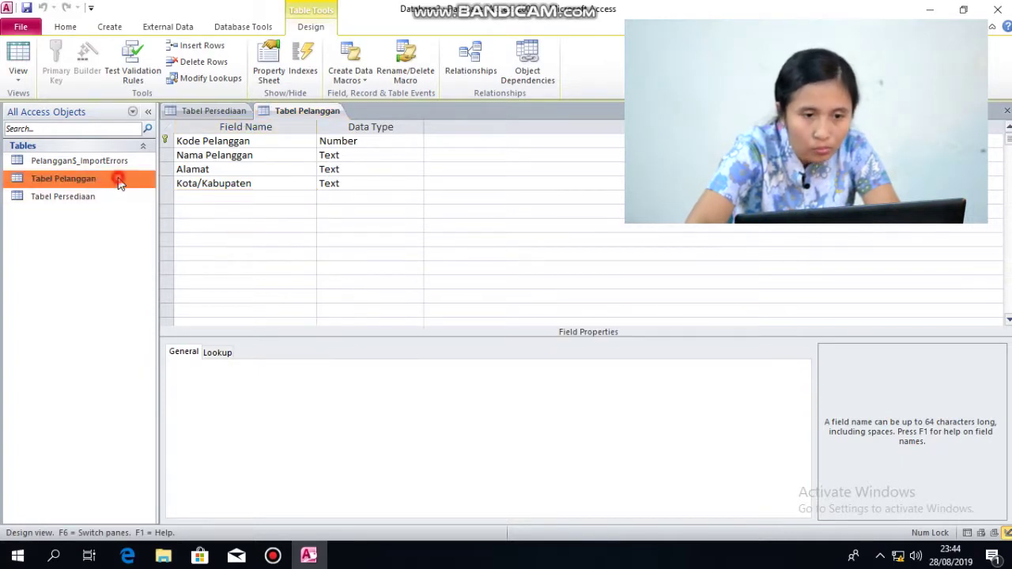
left_click(500, 321)
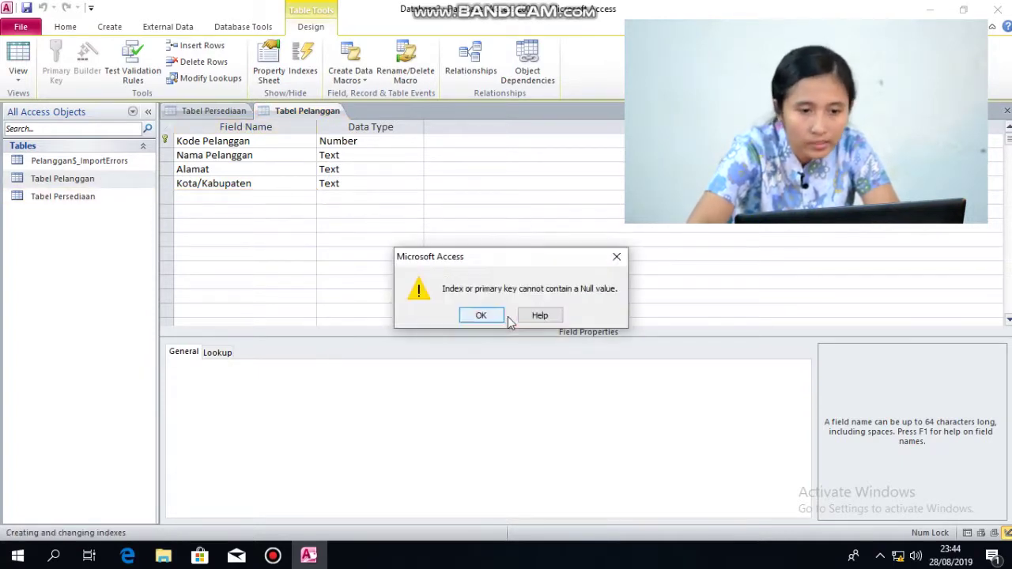
left_click(482, 315)
left_click(510, 331)
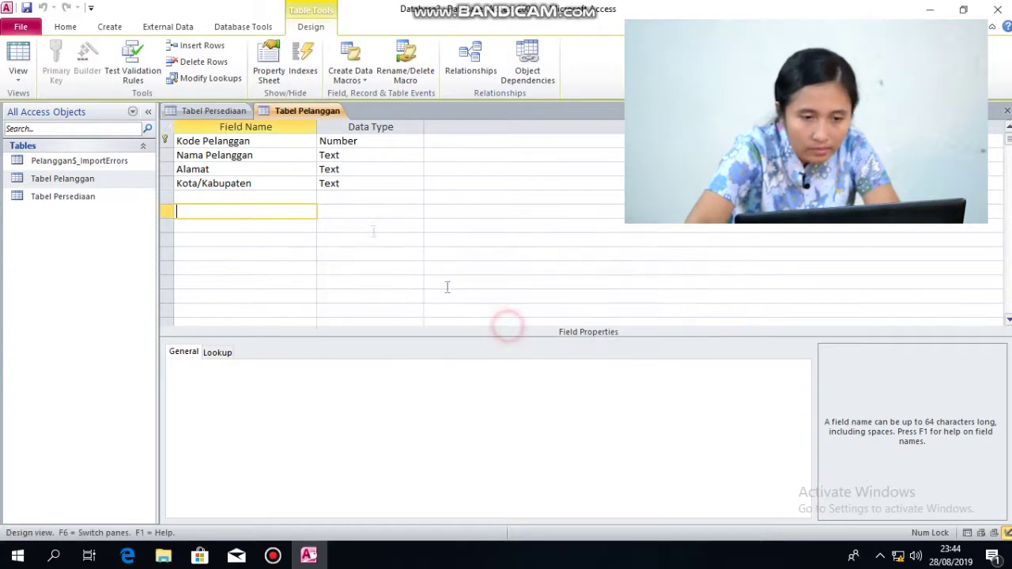
Step: Try to switch Tabel Pelanggan from Design View to Datasheet View, saving its design
left_click(229, 110)
left_click(279, 110)
right_click(277, 108)
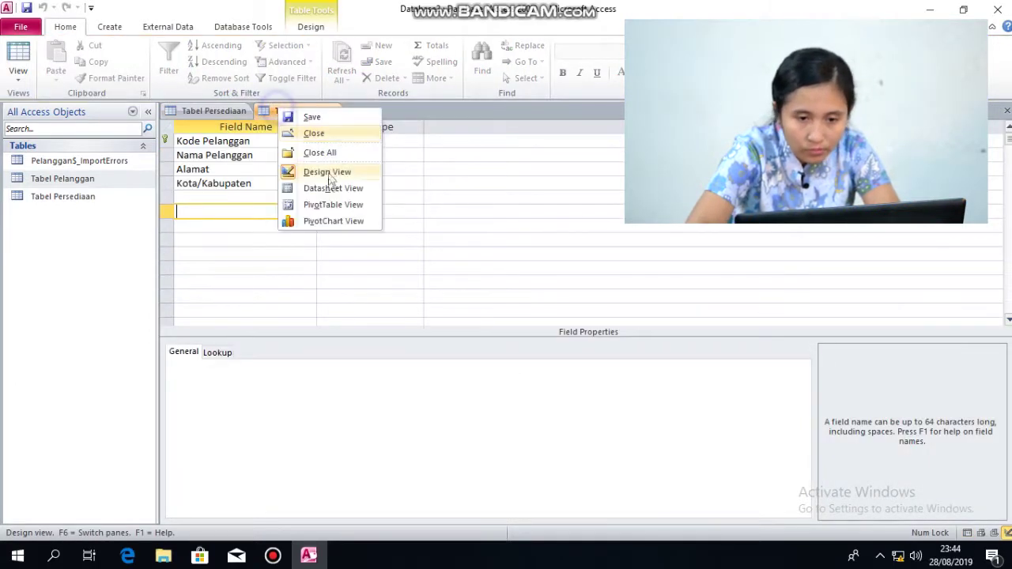
left_click(332, 187)
left_click(490, 318)
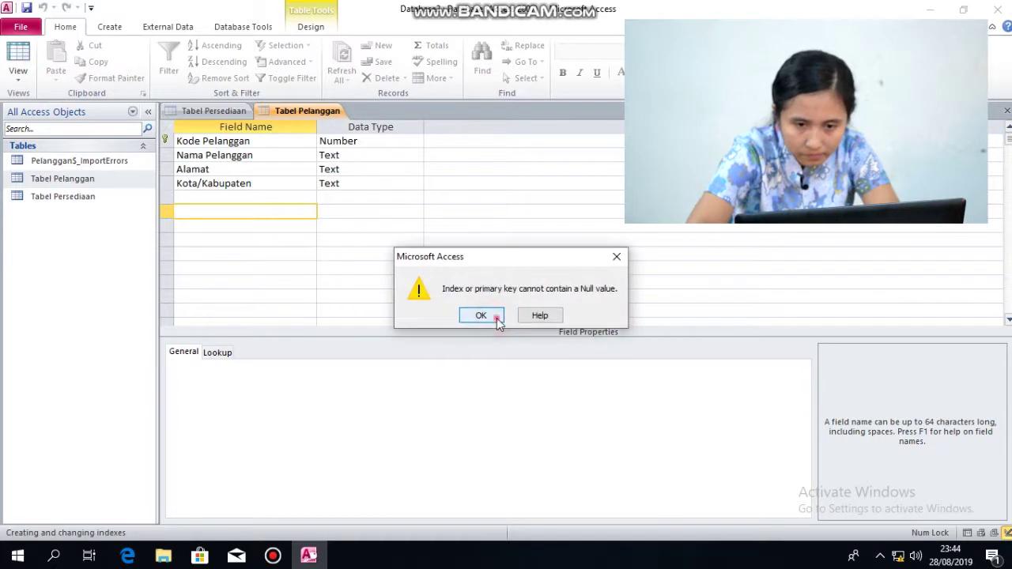
left_click(484, 315)
left_click(504, 330)
Step: Try to close Tabel Pelanggan while saving its design changes, and dismiss the resulting messages
right_click(301, 111)
left_click(341, 135)
left_click(450, 314)
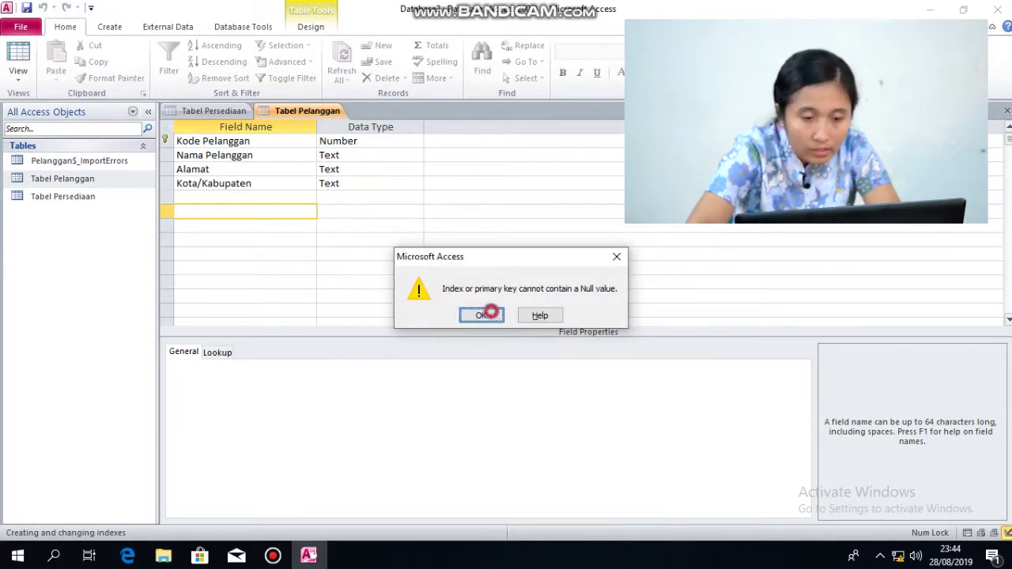
left_click(484, 315)
left_click(512, 329)
Step: Close Tabel Pelanggan without saving its design changes and reopen it in Datasheet View
right_click(326, 112)
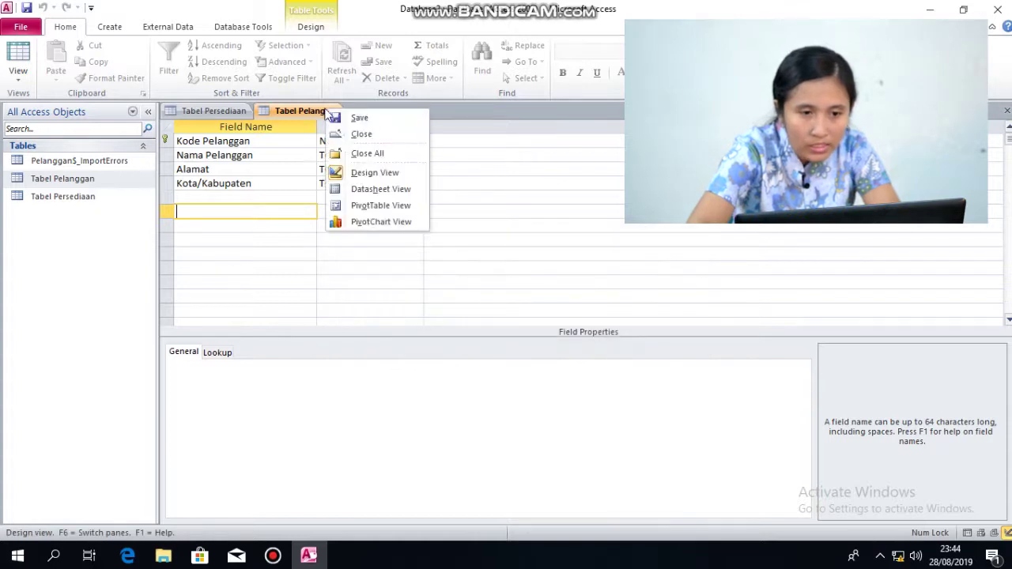
left_click(361, 136)
left_click(506, 314)
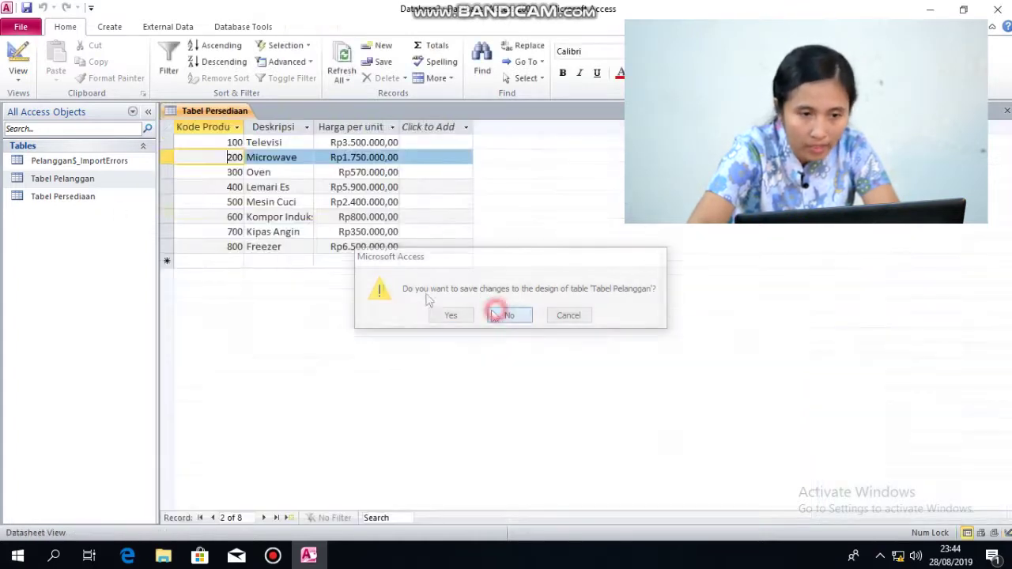
double_click(85, 183)
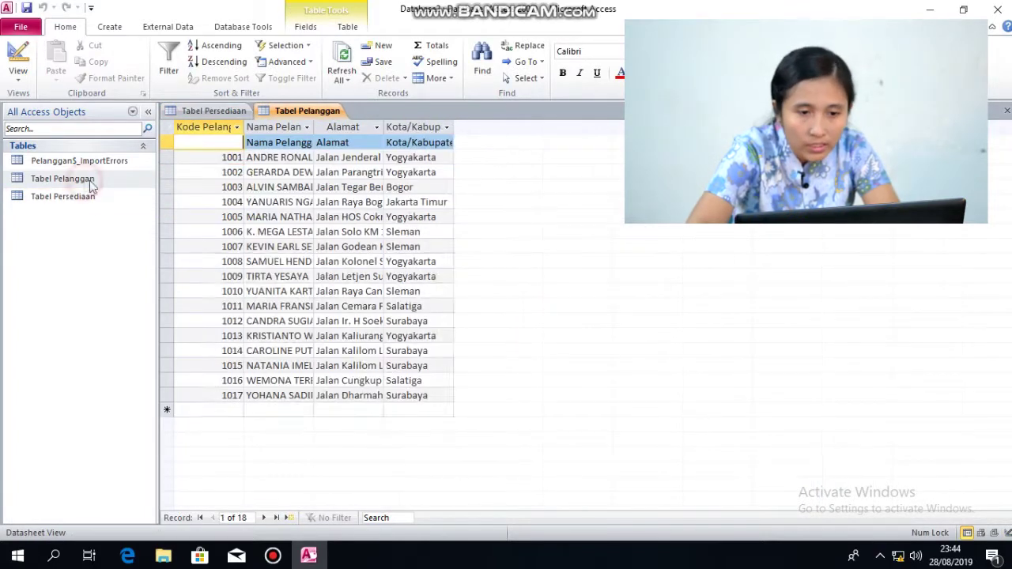
Step: Fit the Nama Pelanggan, Alamat and Kota/Kabupaten columns to their contents and close all tables, saving the layout of Tabel Pelanggan
left_click(264, 146)
double_click(314, 128)
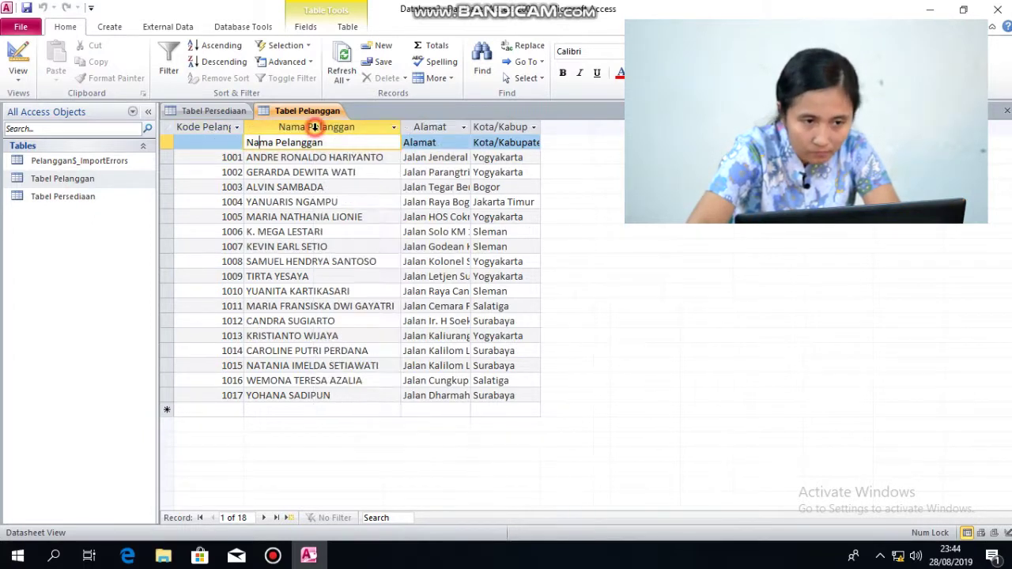
double_click(470, 127)
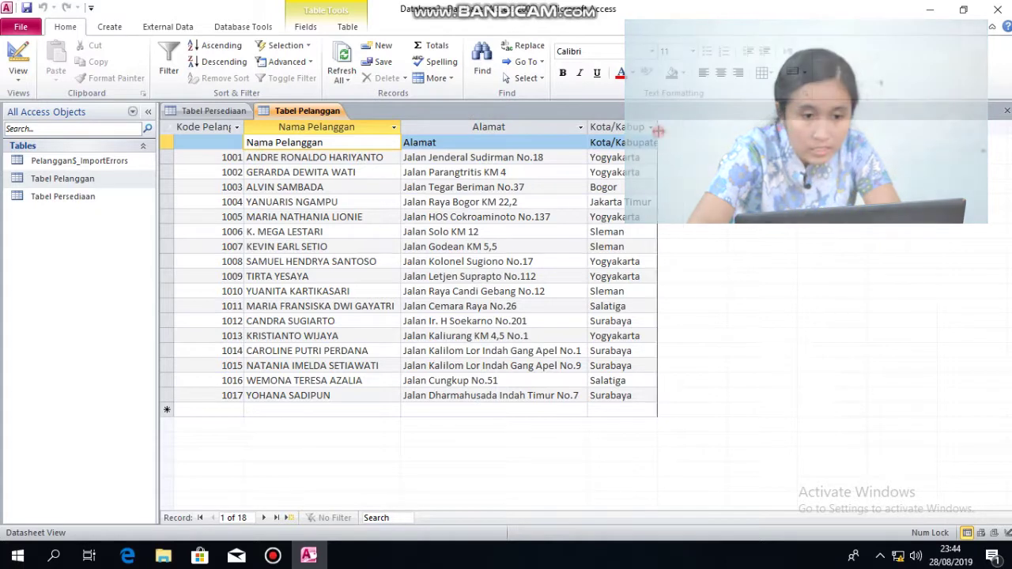
double_click(657, 127)
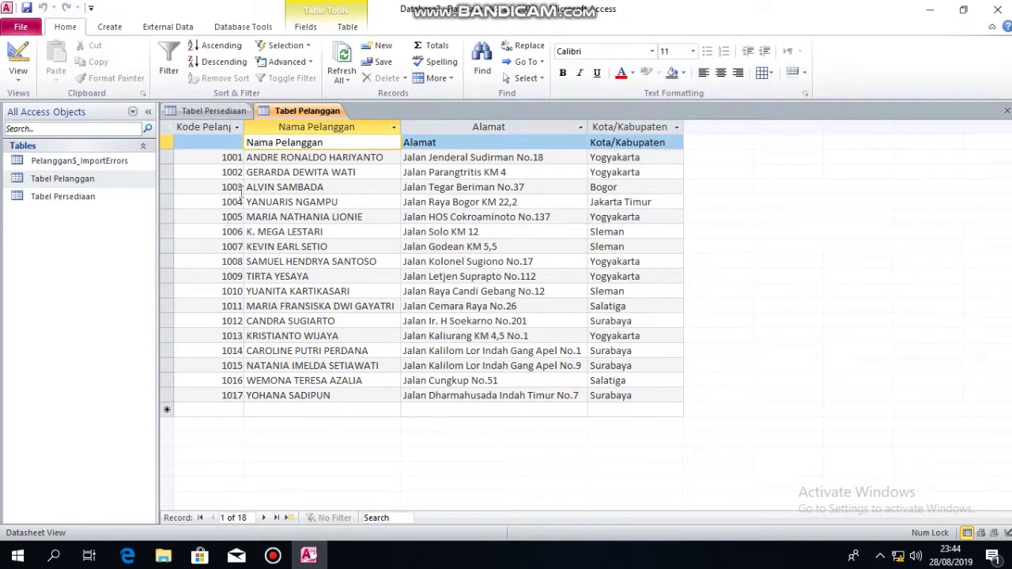
right_click(278, 114)
left_click(314, 158)
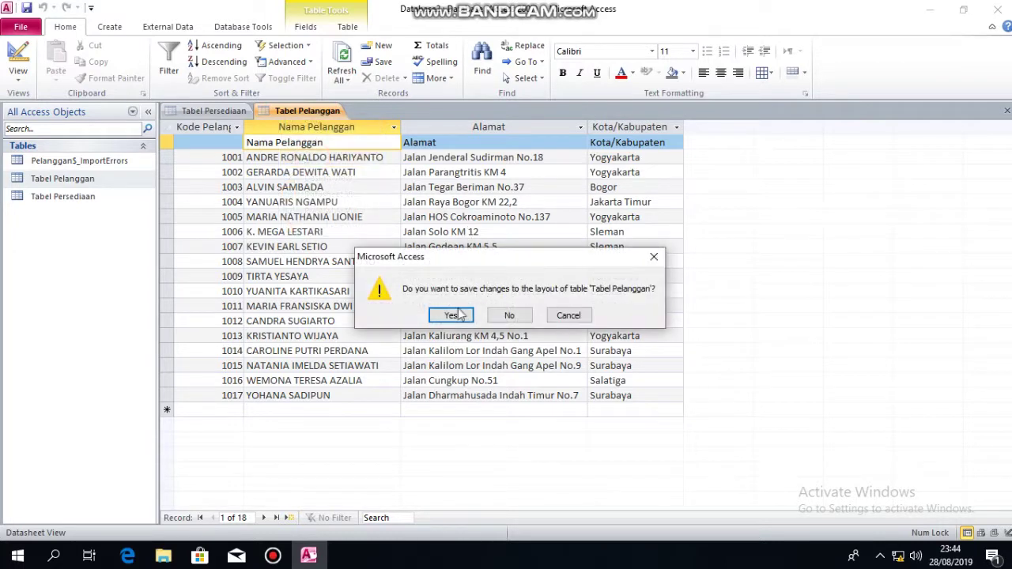
left_click(458, 313)
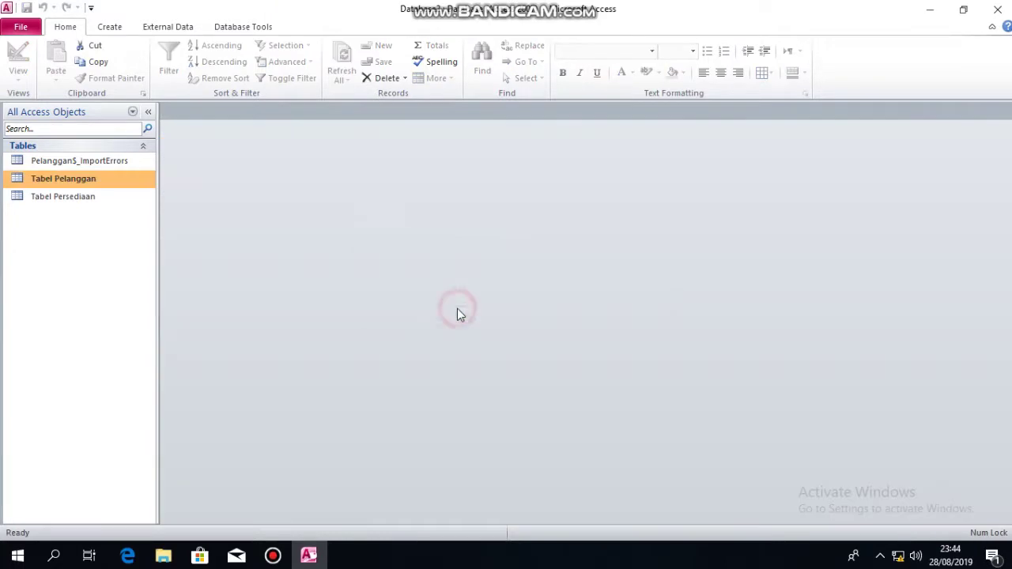
Step: Reopen Tabel Pelanggan and examine its columns and the Kode Pelanggan value of the first record
left_click(83, 162)
left_click(79, 181)
right_click(82, 181)
left_click(99, 192)
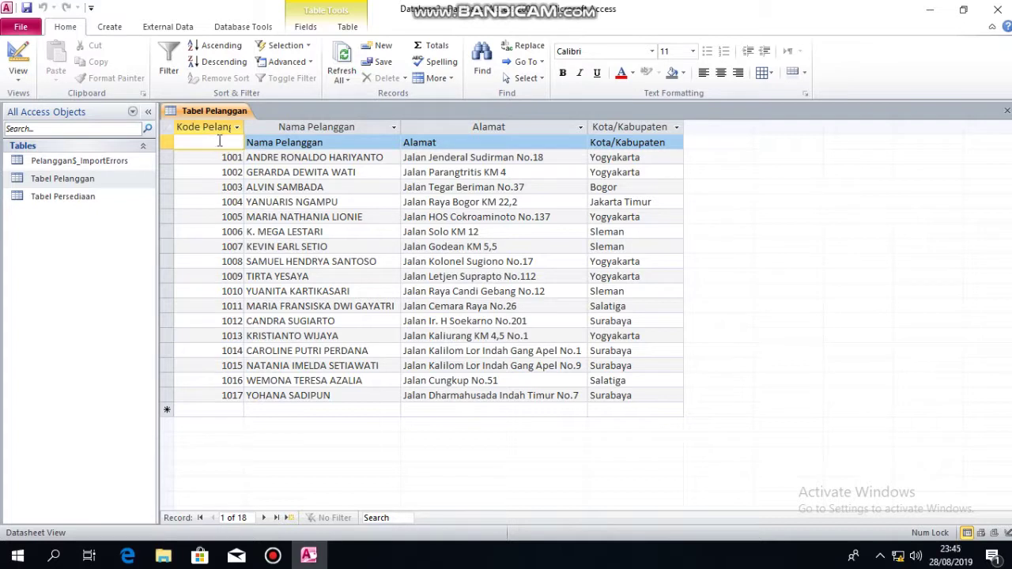
left_click(327, 127)
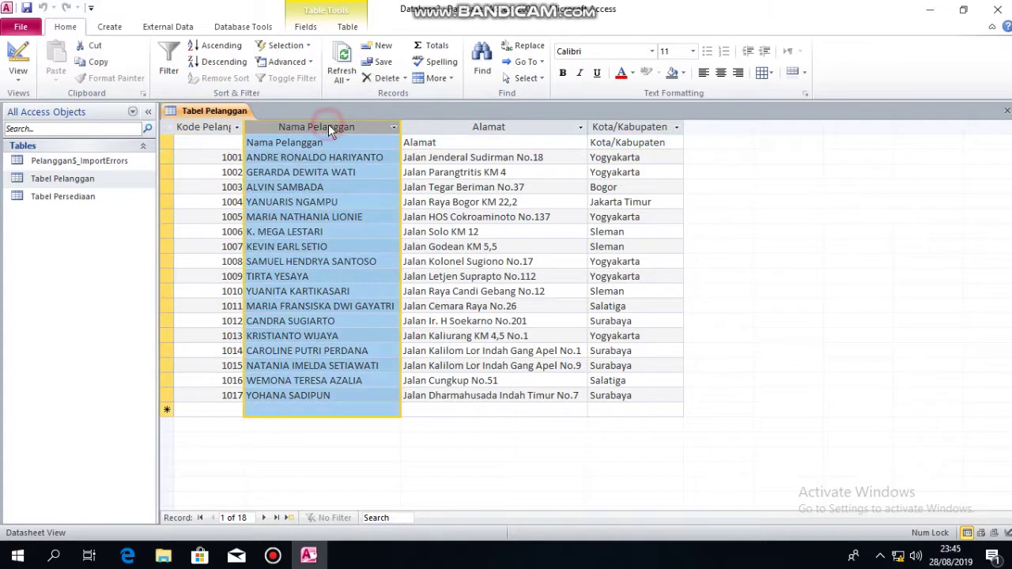
left_click(477, 126)
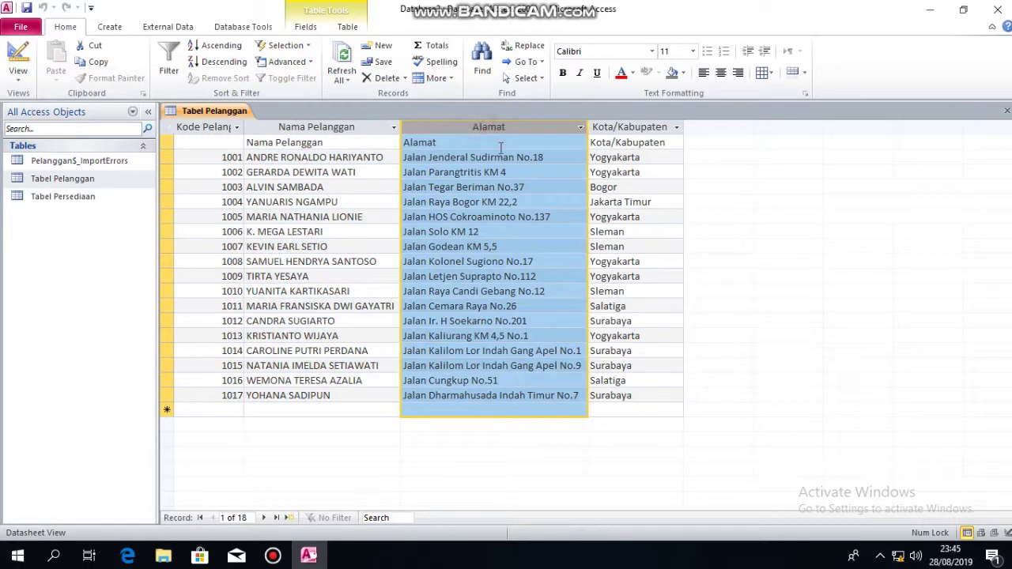
left_click(626, 128)
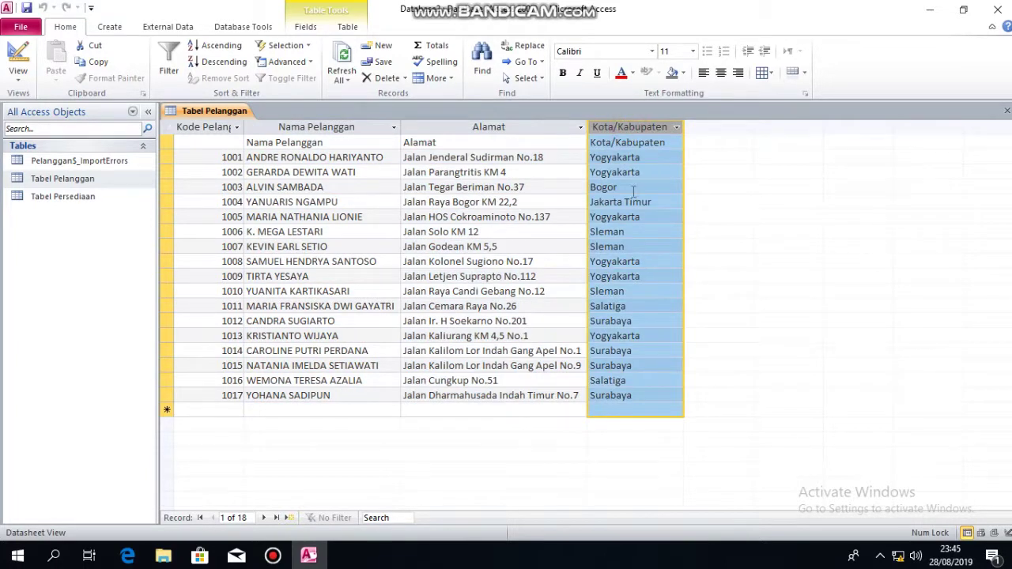
left_click(633, 189)
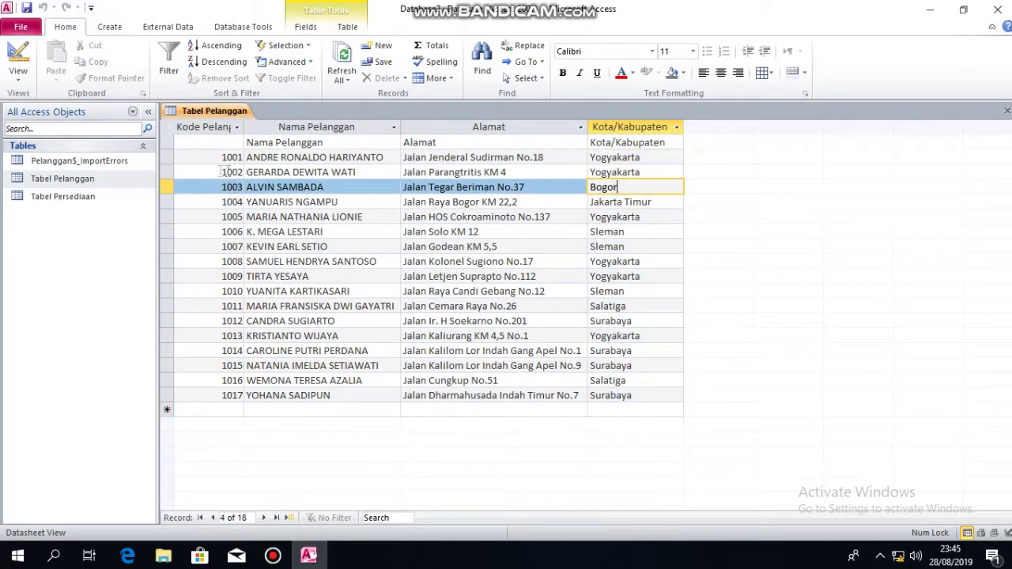
left_click(224, 142)
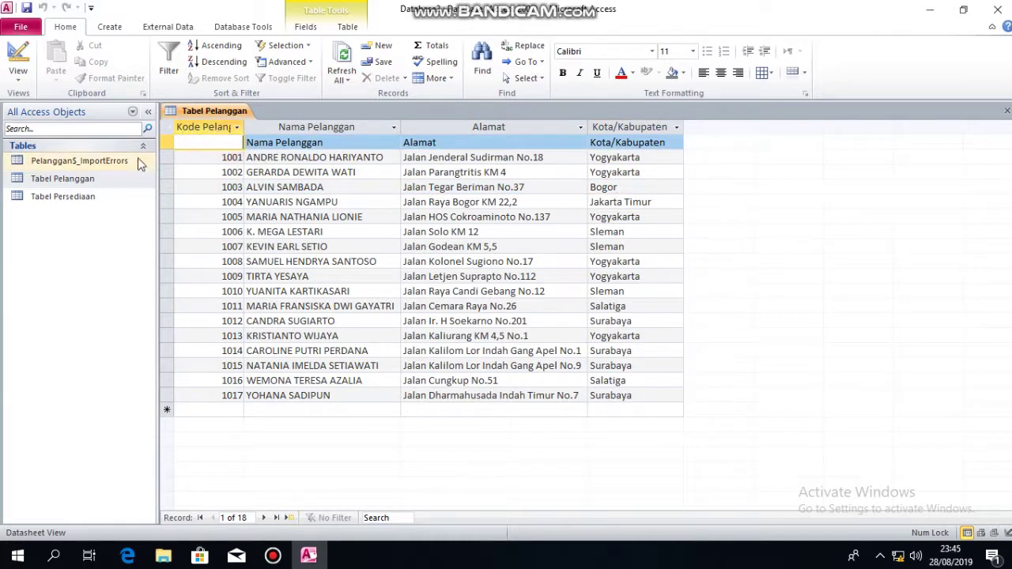
Step: Close all open tables and delete the Pelanggan$_ImportErrors table from the database
left_click(107, 27)
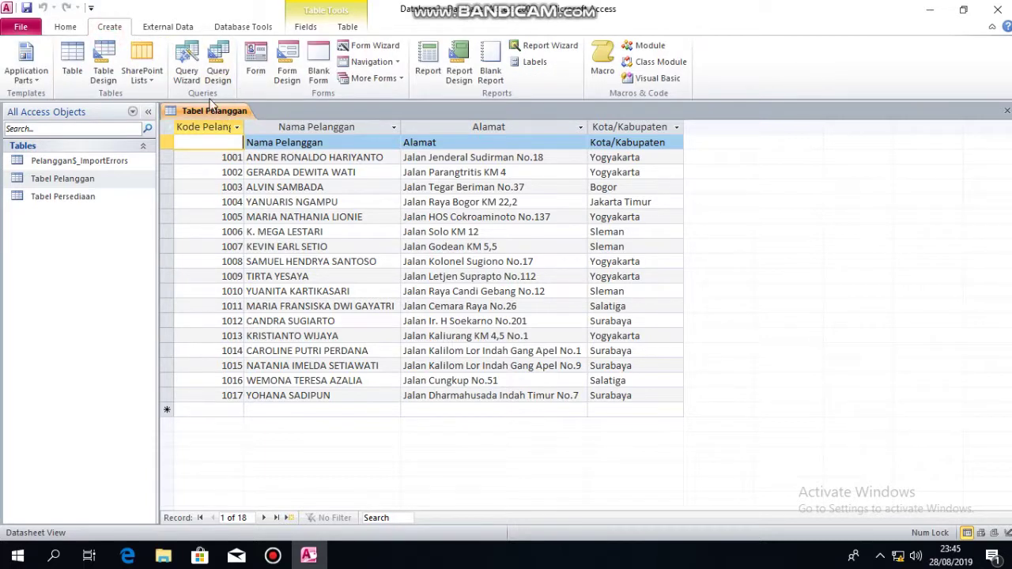
right_click(219, 113)
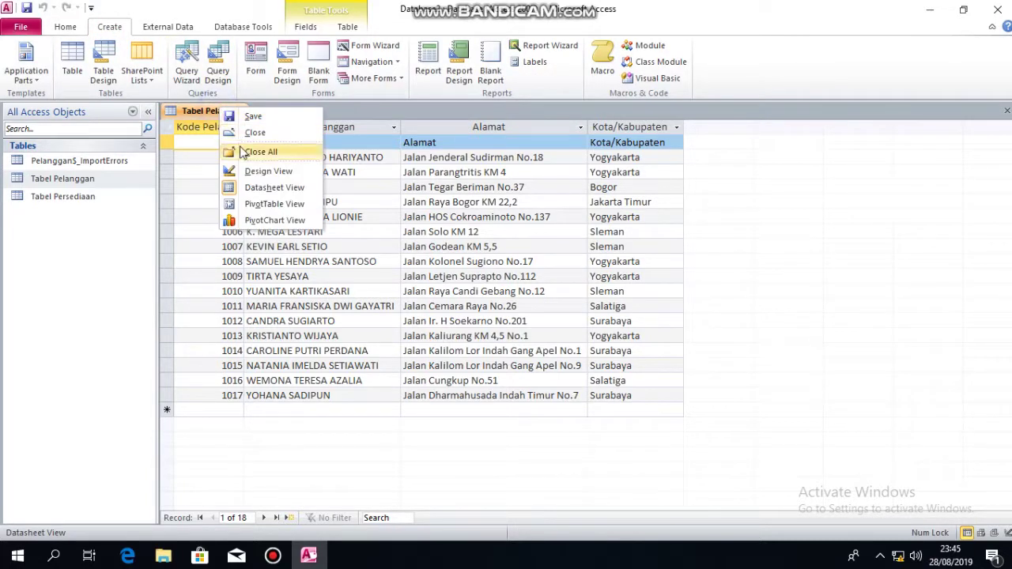
left_click(241, 151)
left_click(95, 196)
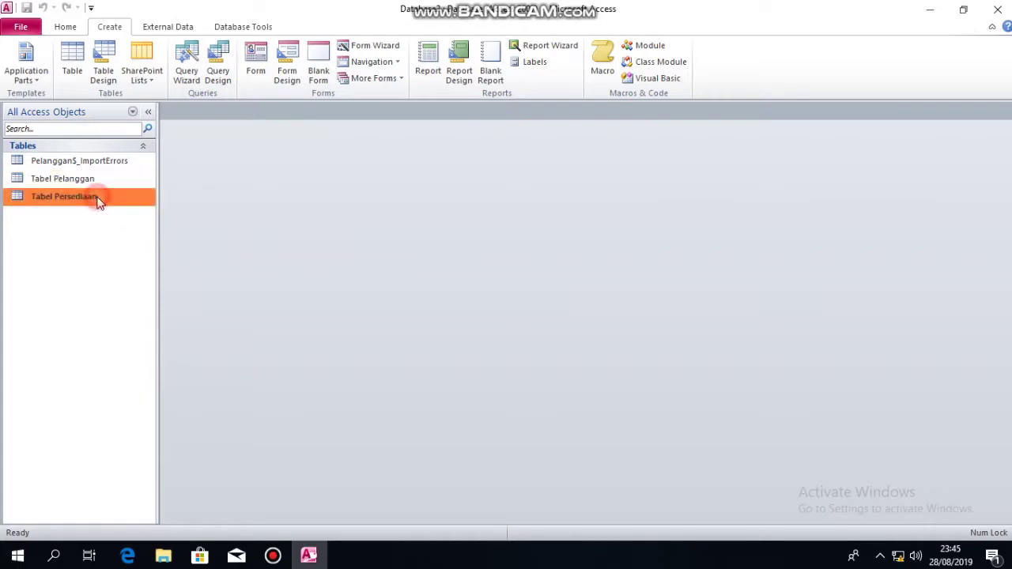
left_click(87, 180)
left_click(93, 164)
right_click(93, 166)
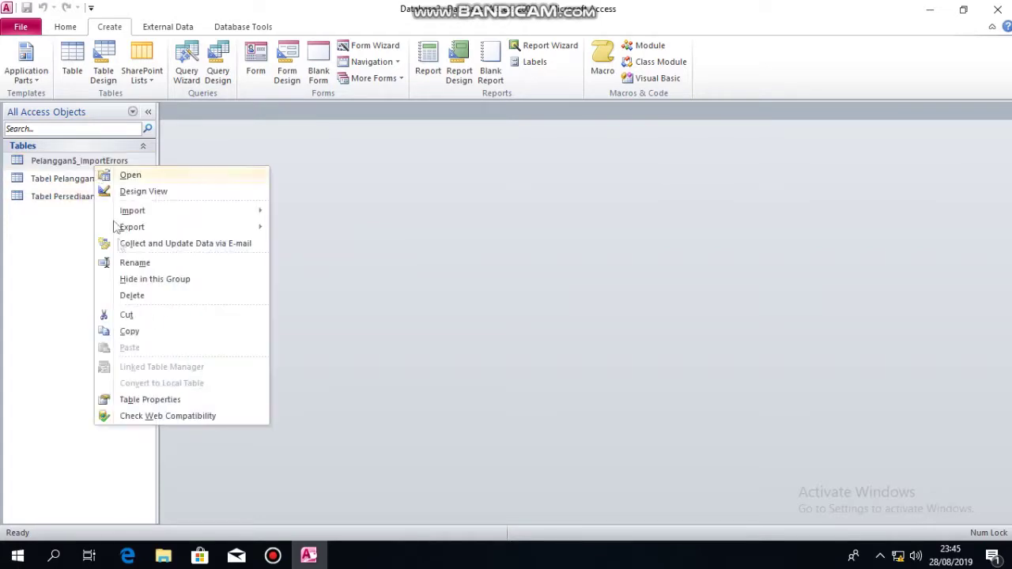
left_click(122, 293)
left_click(451, 320)
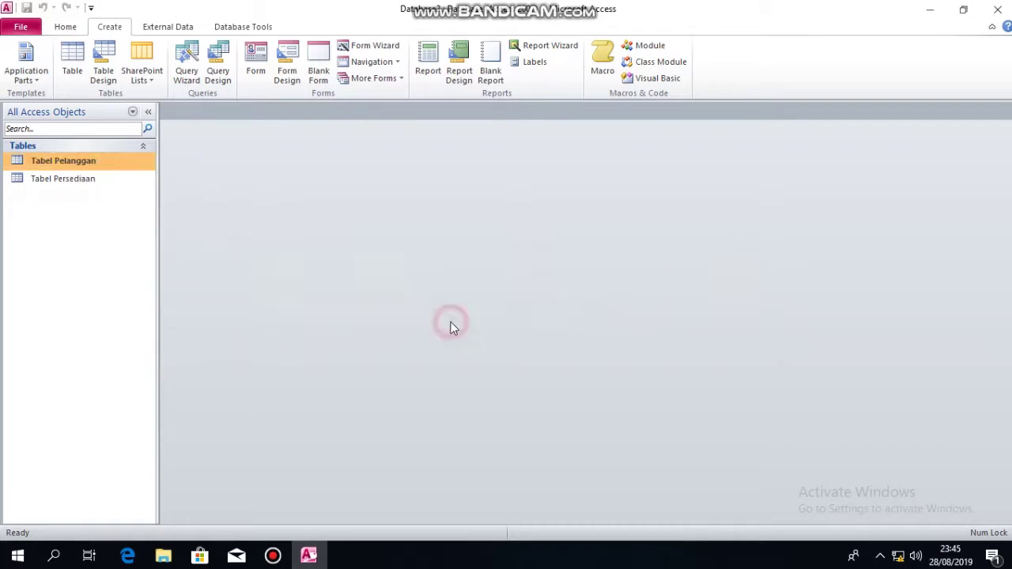
Step: Delete the Tabel Persediaan and Tabel Pelanggan tables from the database
left_click(81, 178)
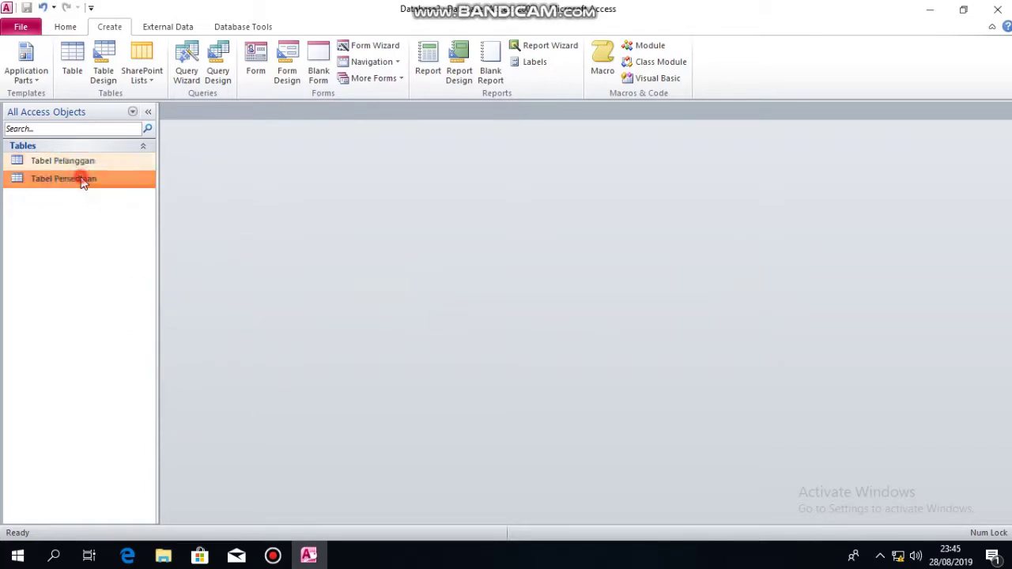
right_click(81, 179)
left_click(133, 305)
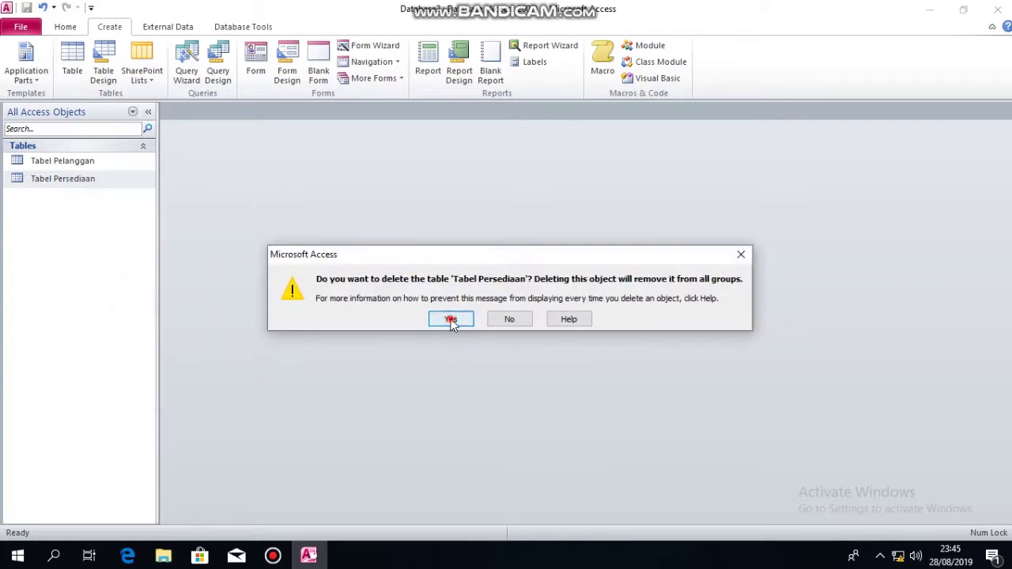
left_click(452, 319)
right_click(93, 166)
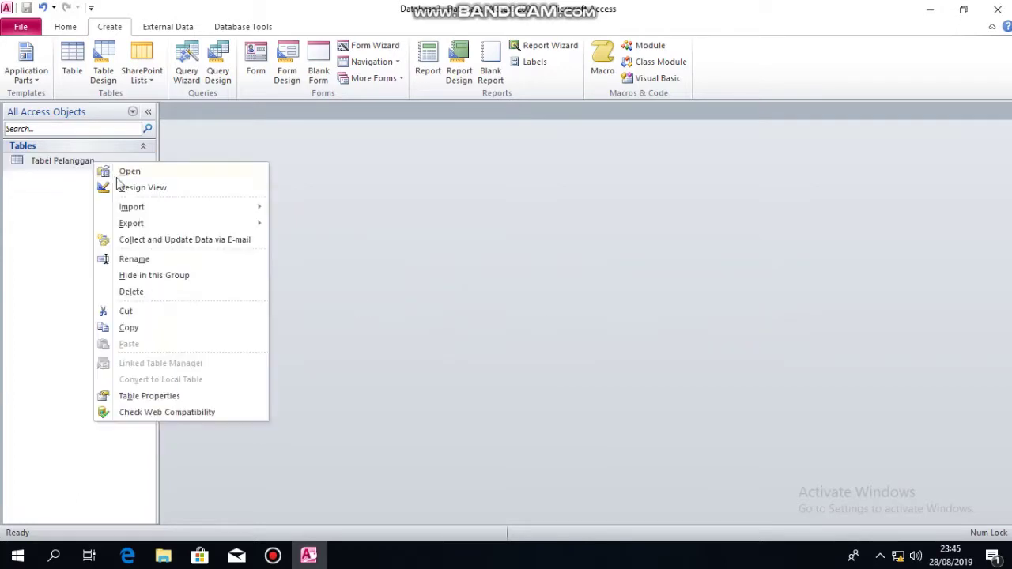
left_click(154, 290)
left_click(441, 320)
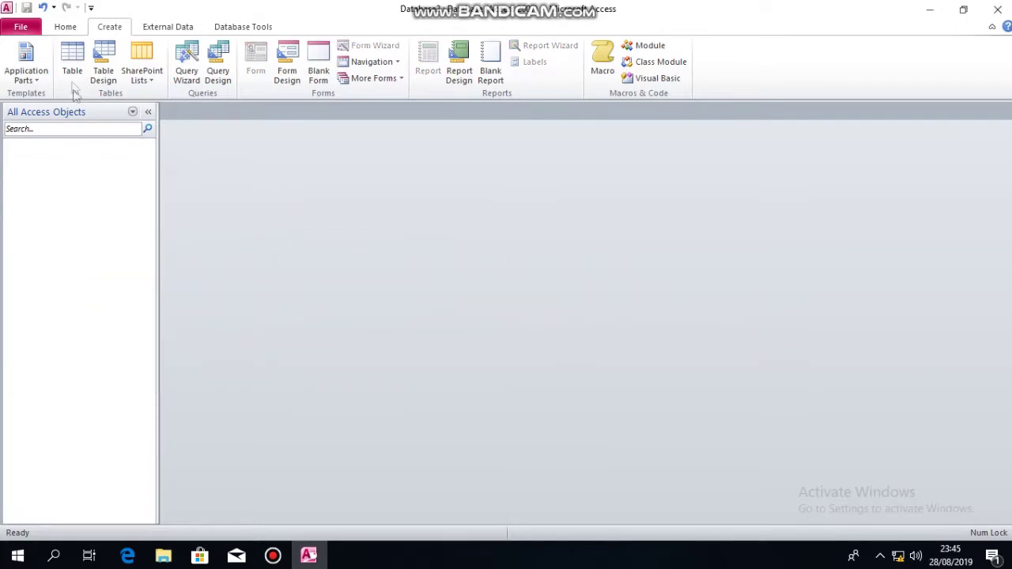
Step: Create a new blank table and save it under the name Tabel Pelanggan
left_click(72, 63)
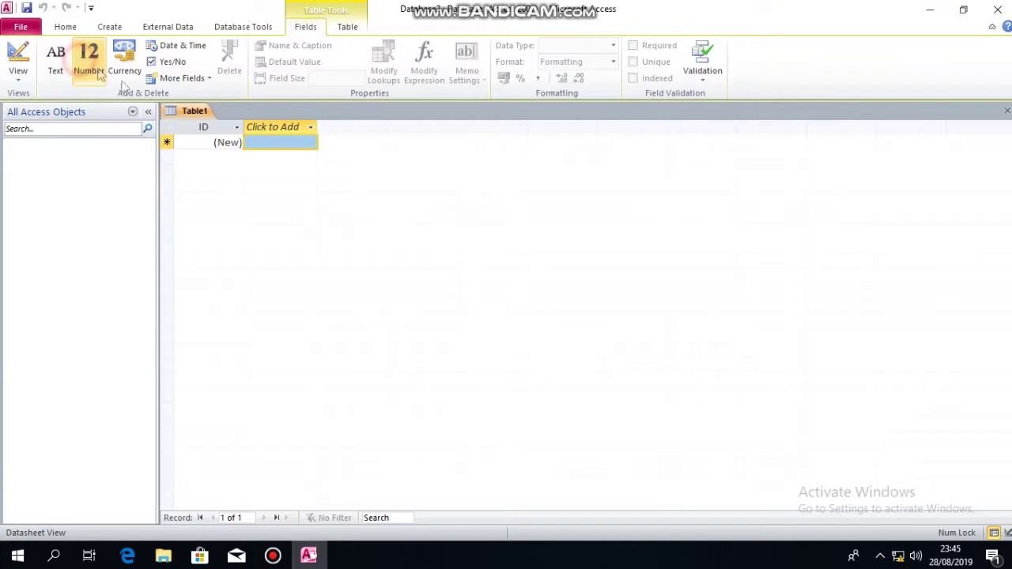
right_click(194, 112)
left_click(225, 124)
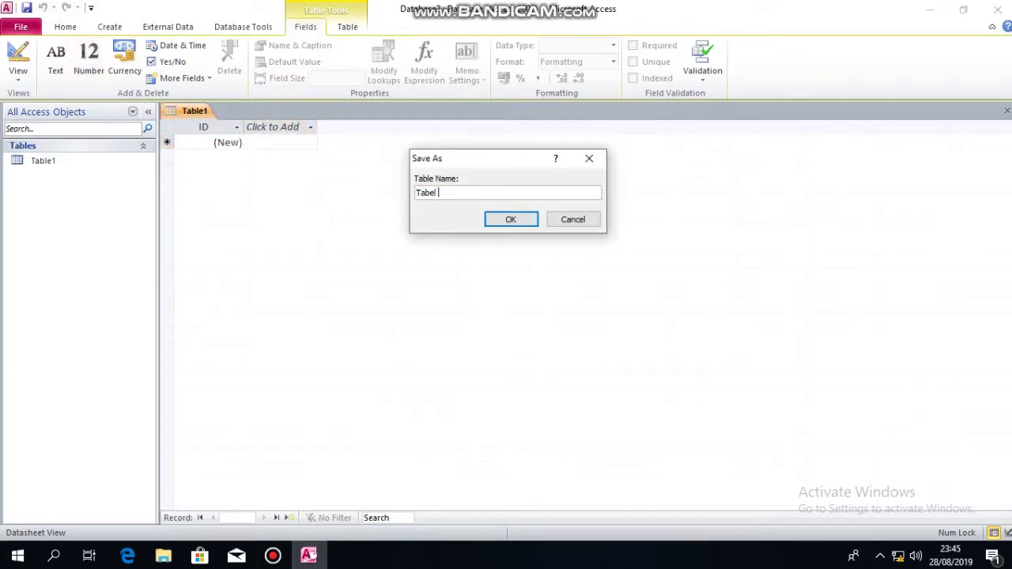
type("Tabel Pelanggan")
key("Return")
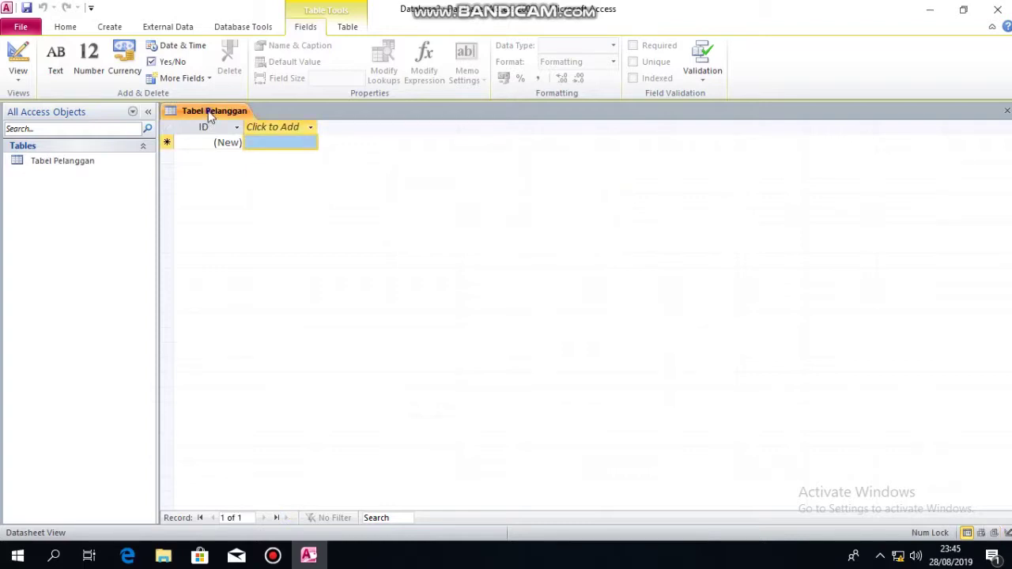
right_click(209, 112)
left_click(234, 117)
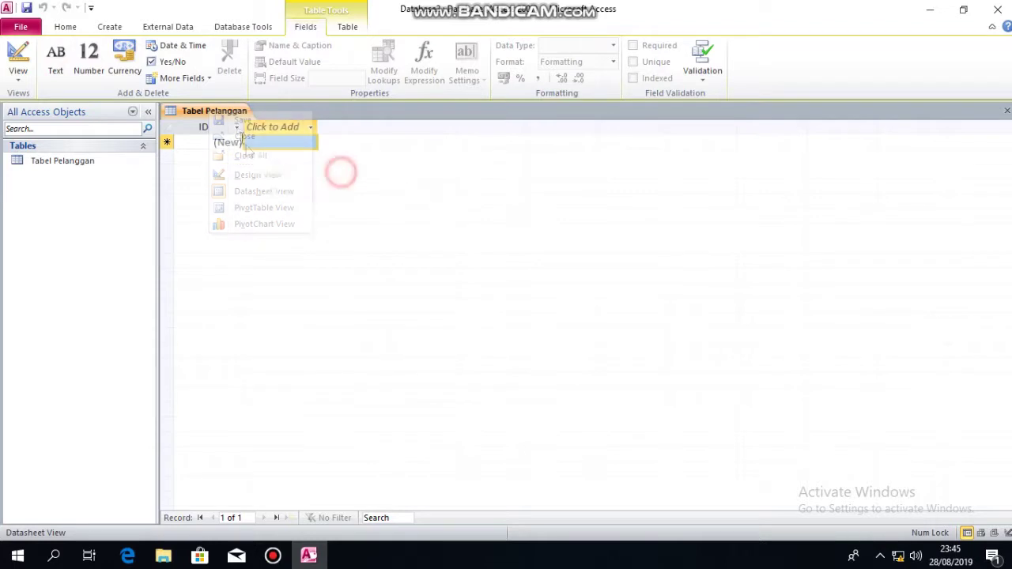
Step: Switch Tabel Pelanggan to Design View and rename its key field Kode Pelanggan with the Number data type
right_click(234, 115)
left_click(265, 176)
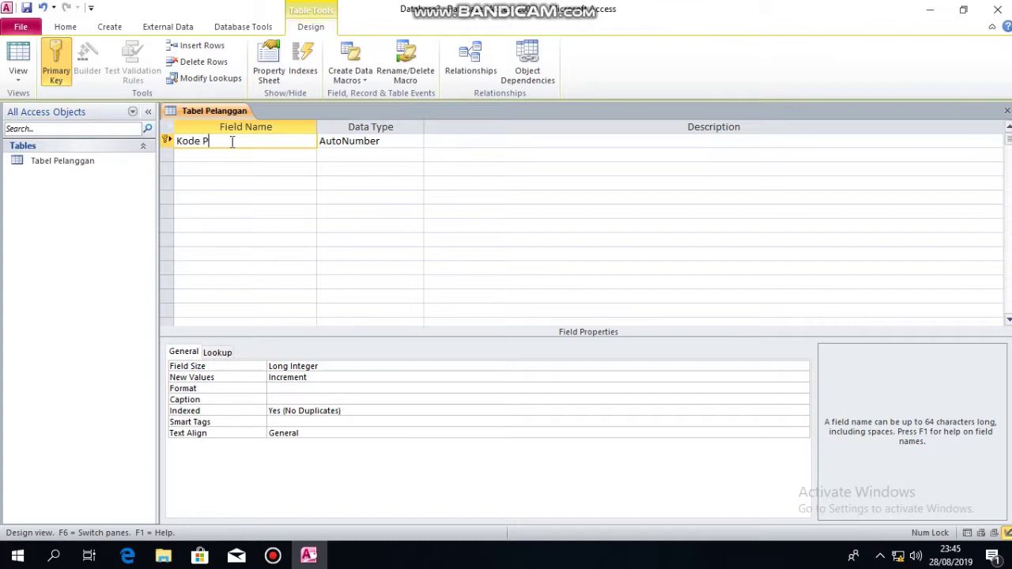
key("Tab")
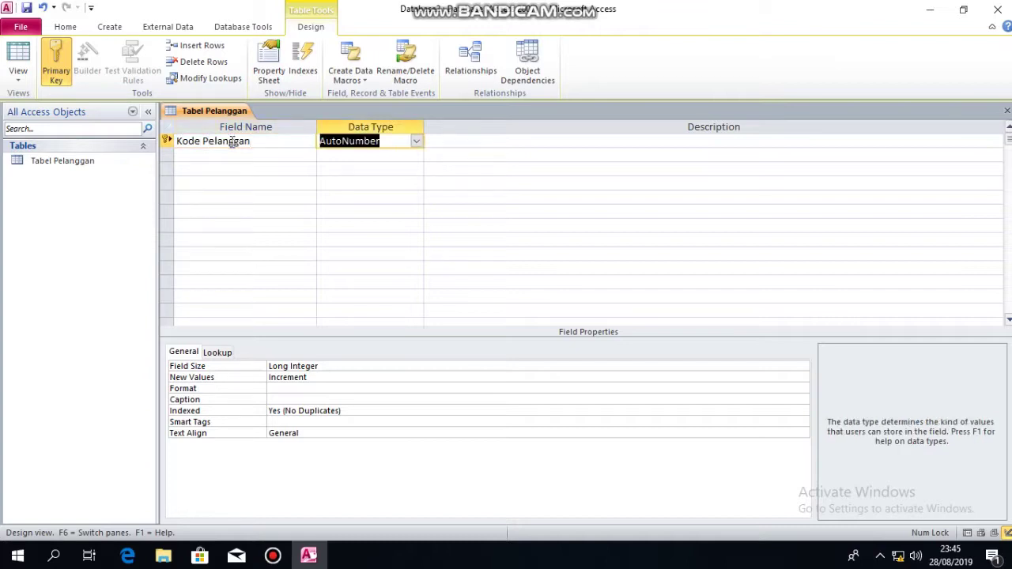
left_click(415, 141)
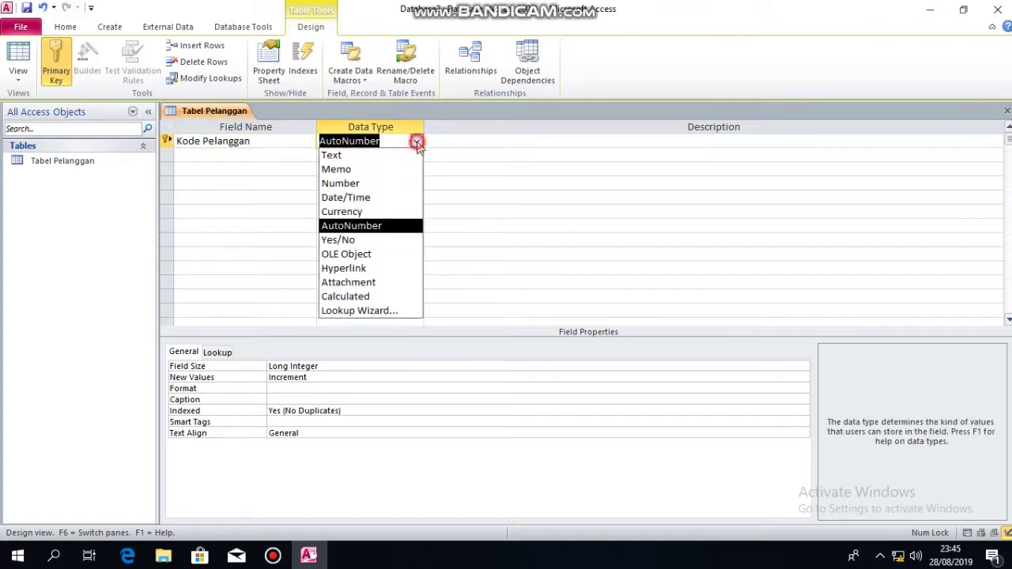
left_click(362, 183)
Step: Add a second field named Nama Pelanggan with the Text data type
left_click(272, 154)
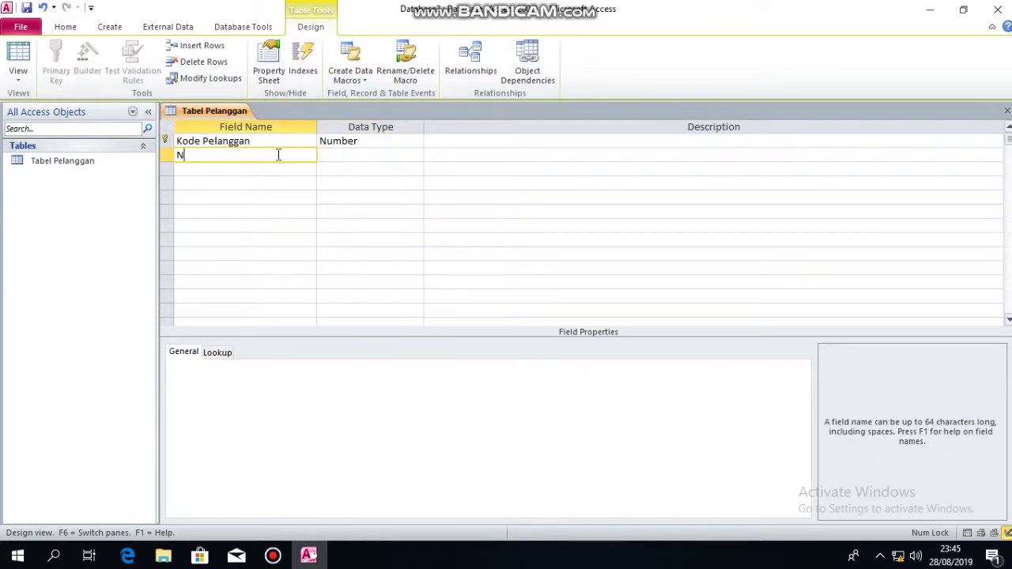
type("Nama Pelanggan")
key("Tab")
left_click(358, 157)
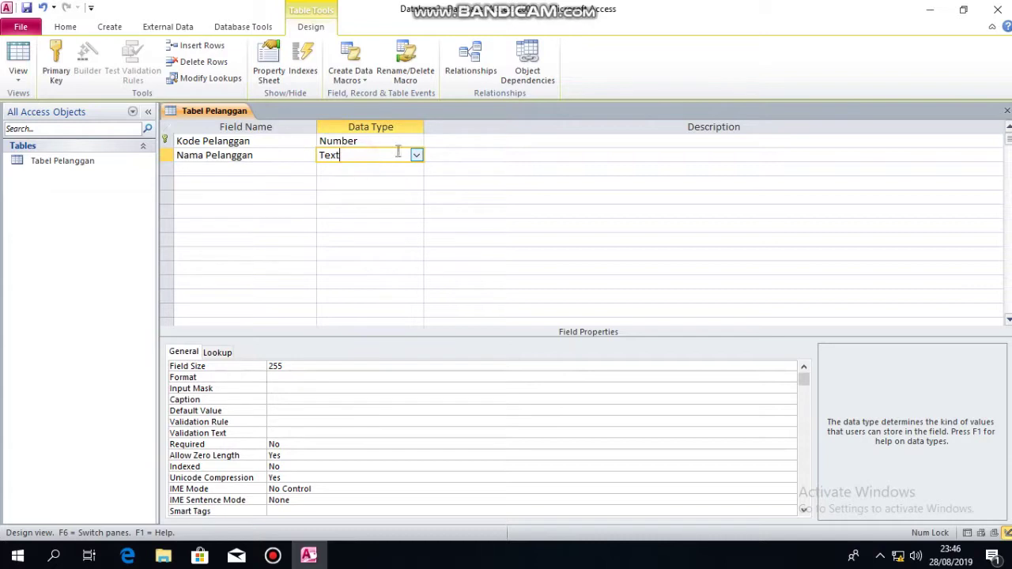
left_click(415, 155)
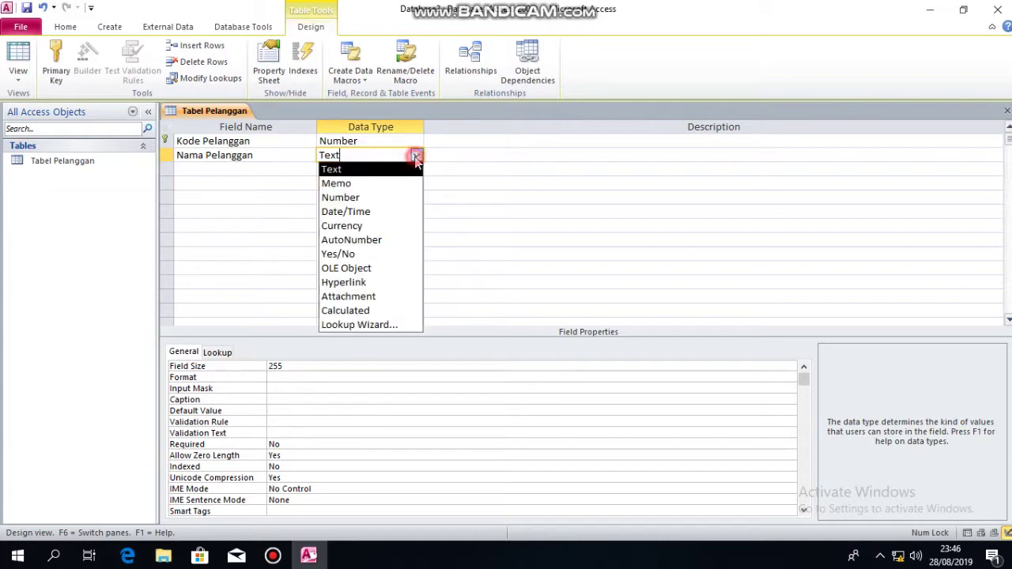
left_click(380, 165)
left_click(290, 167)
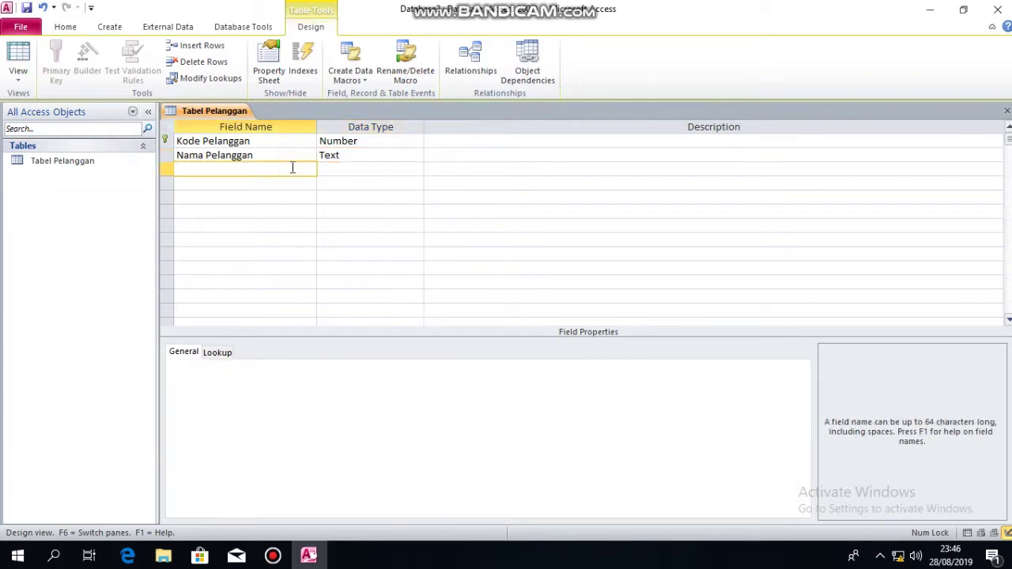
Step: Add two more fields to Tabel Pelanggan, Alamat and Kota/Kabupaten, both with the Text data type
key("Tab")
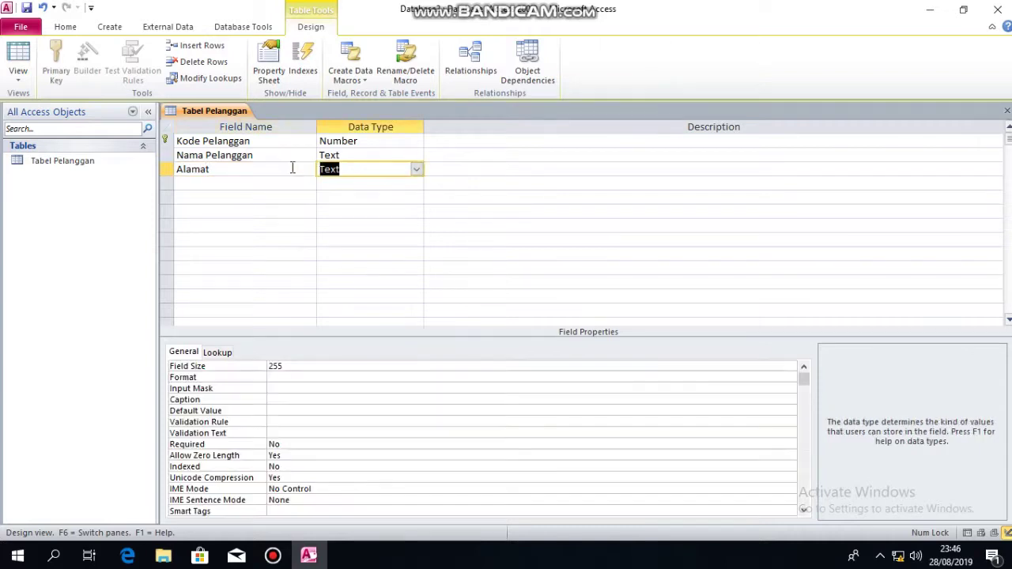
left_click(375, 164)
left_click(260, 184)
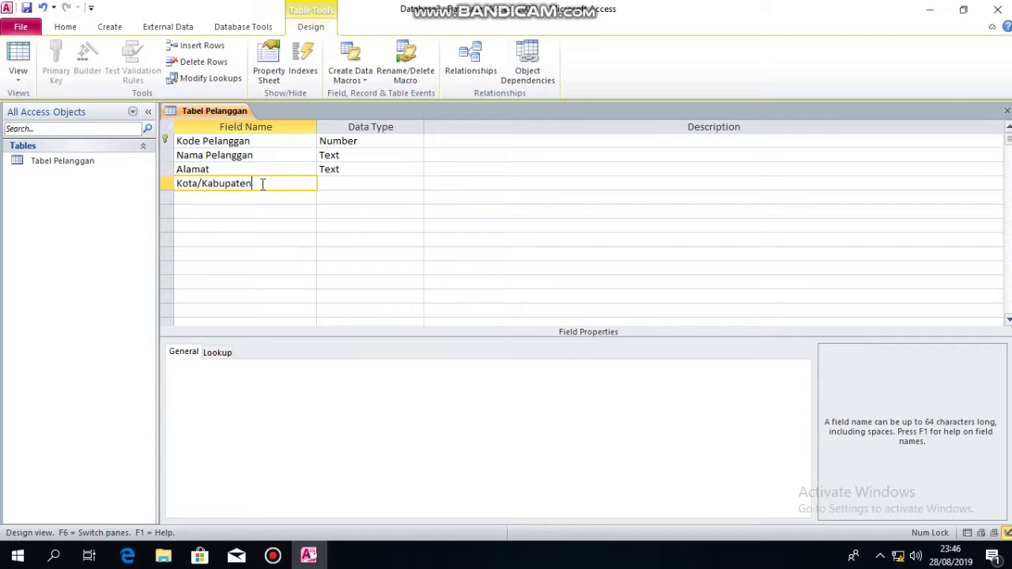
type("Kota/Kabupaten")
key("Tab")
left_click(367, 184)
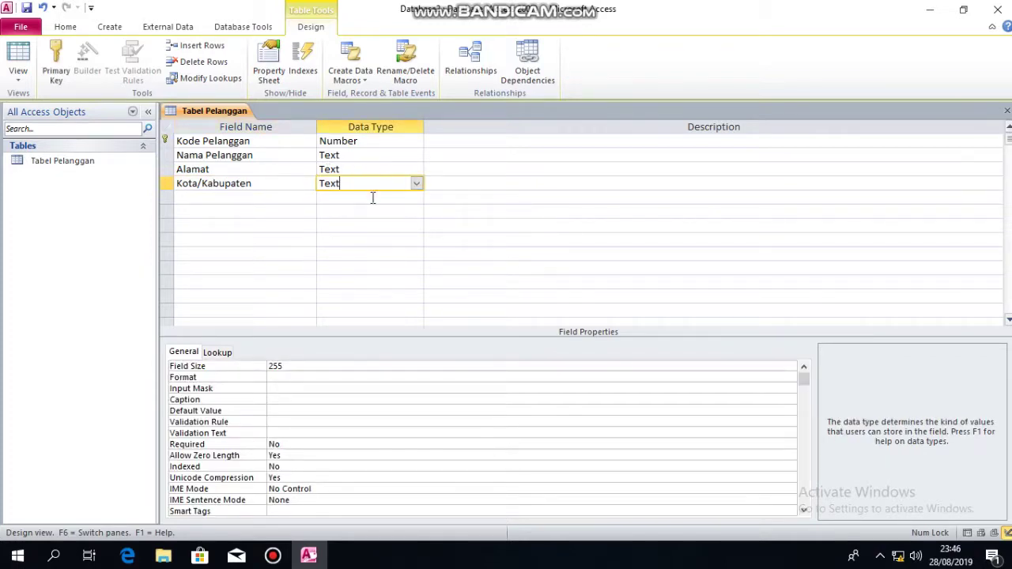
key("BackSpace")
key("BackSpace")
key("BackSpace")
key("BackSpace")
type("Text")
Step: Save Tabel Pelanggan and, in Datasheet View, fit the Nama Pelanggan and Kode Pelanggan columns to their headings
right_click(240, 111)
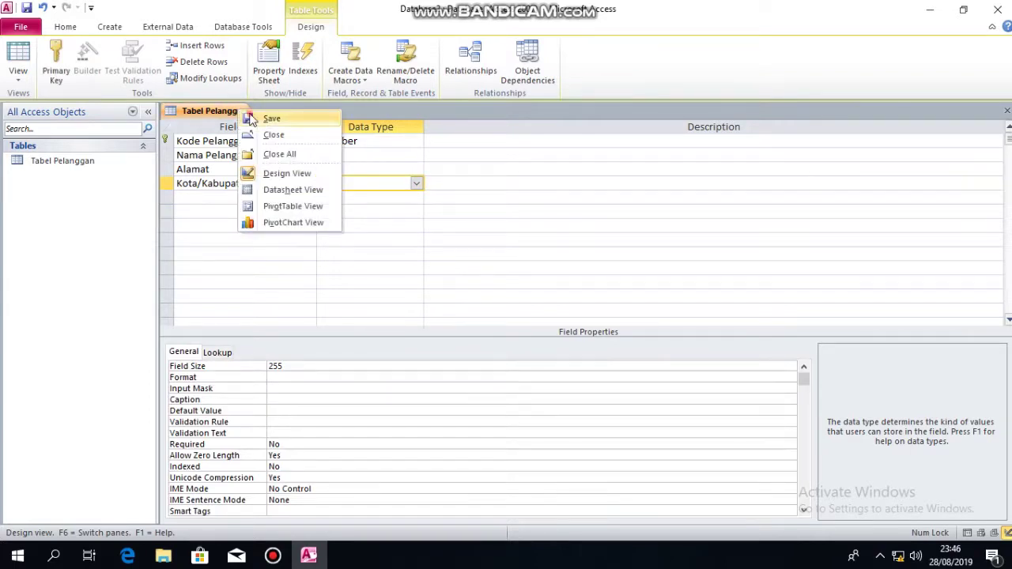
left_click(237, 113)
right_click(236, 115)
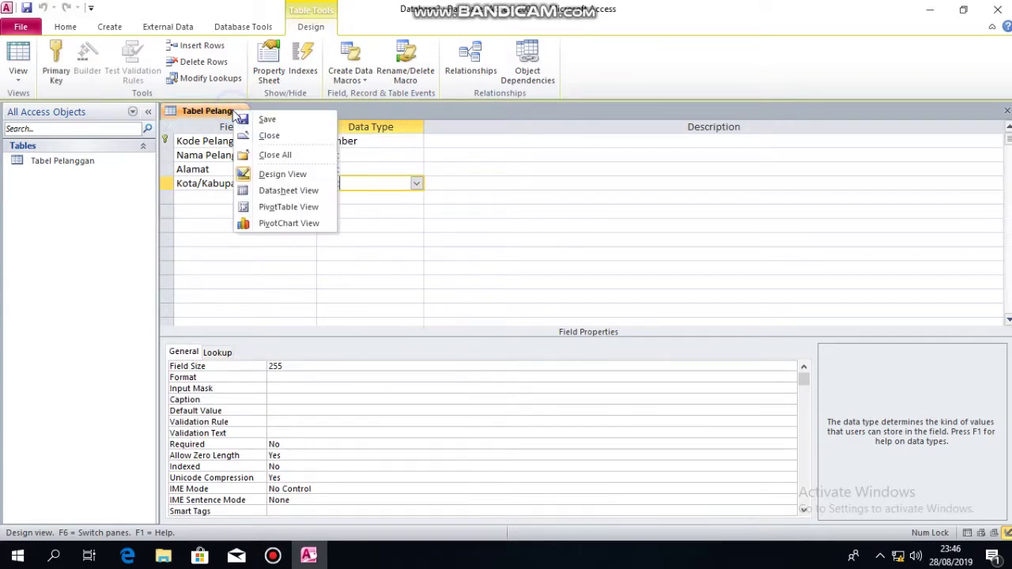
left_click(267, 191)
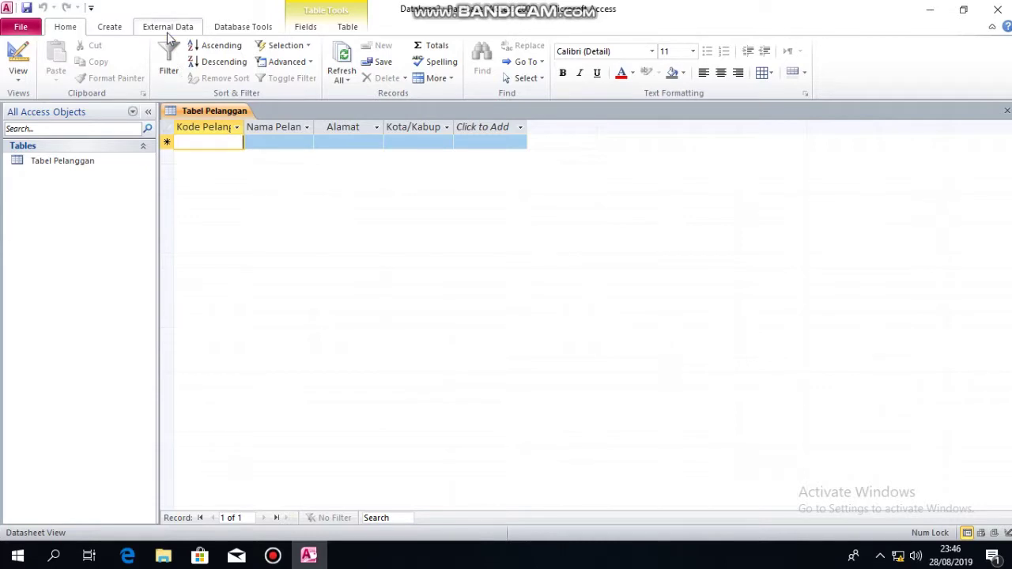
double_click(314, 133)
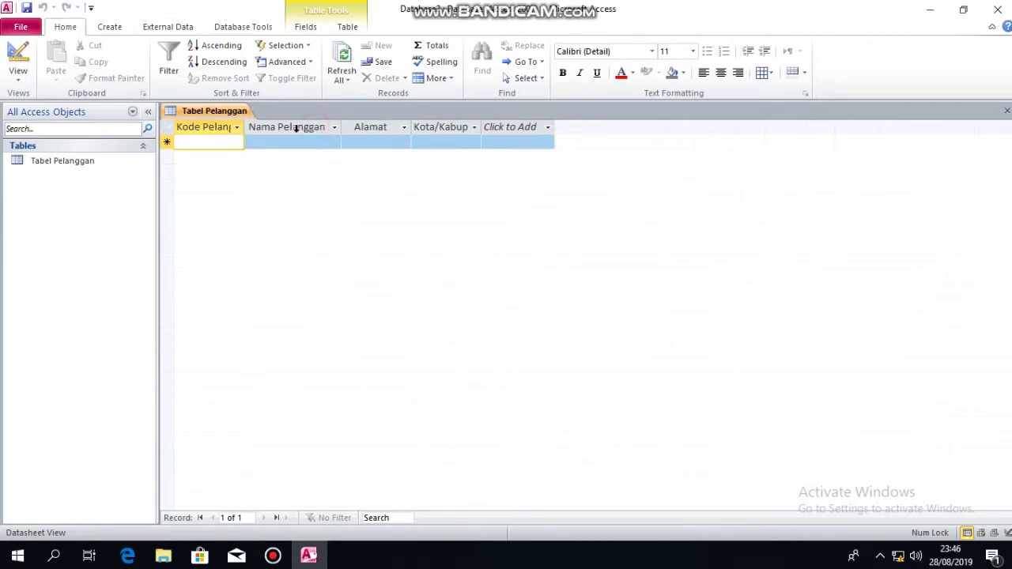
double_click(247, 126)
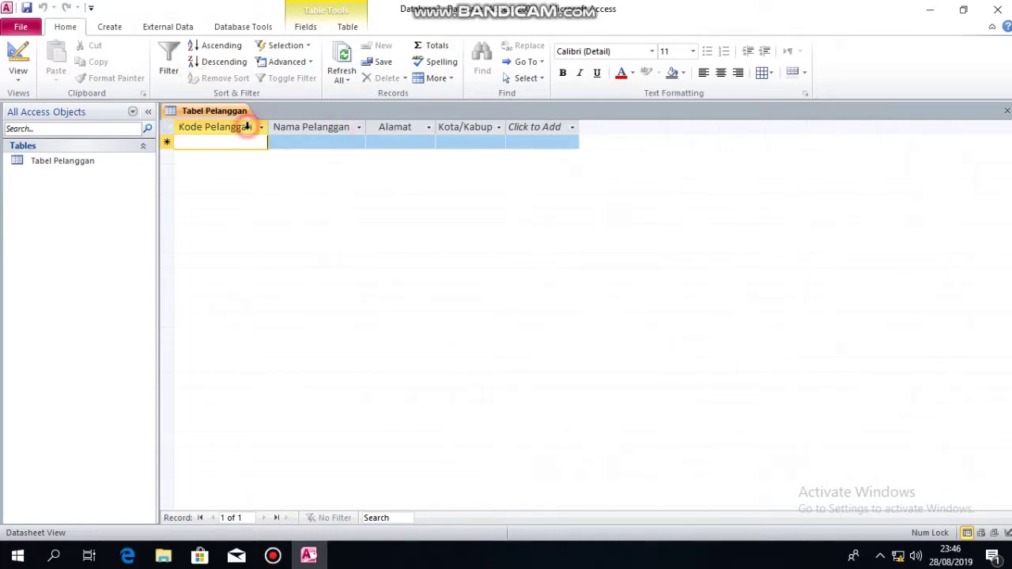
Step: Start an Excel spreadsheet import with D:\Pelanggan.xlsx as the source file
left_click(168, 26)
left_click(113, 69)
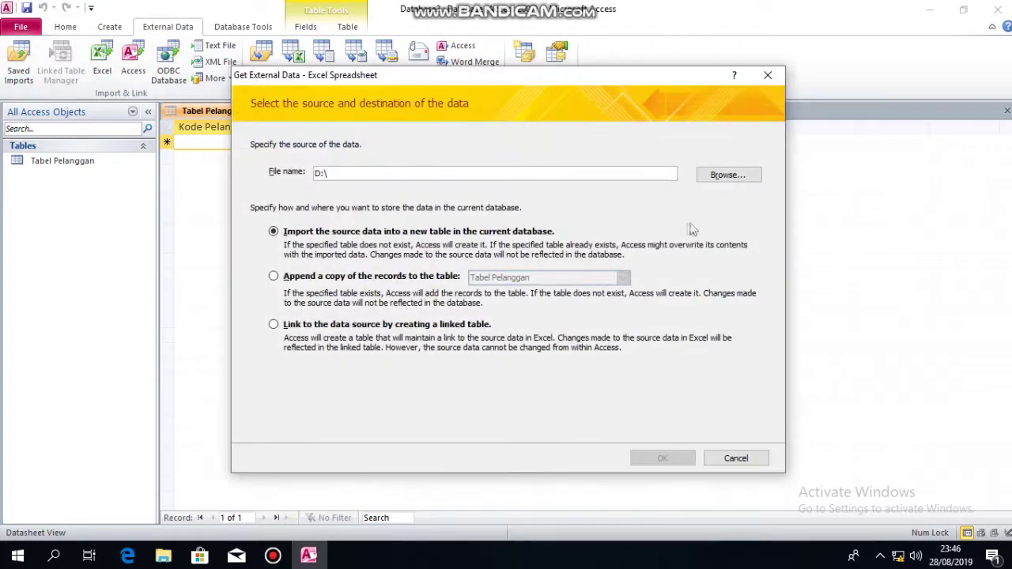
left_click(716, 178)
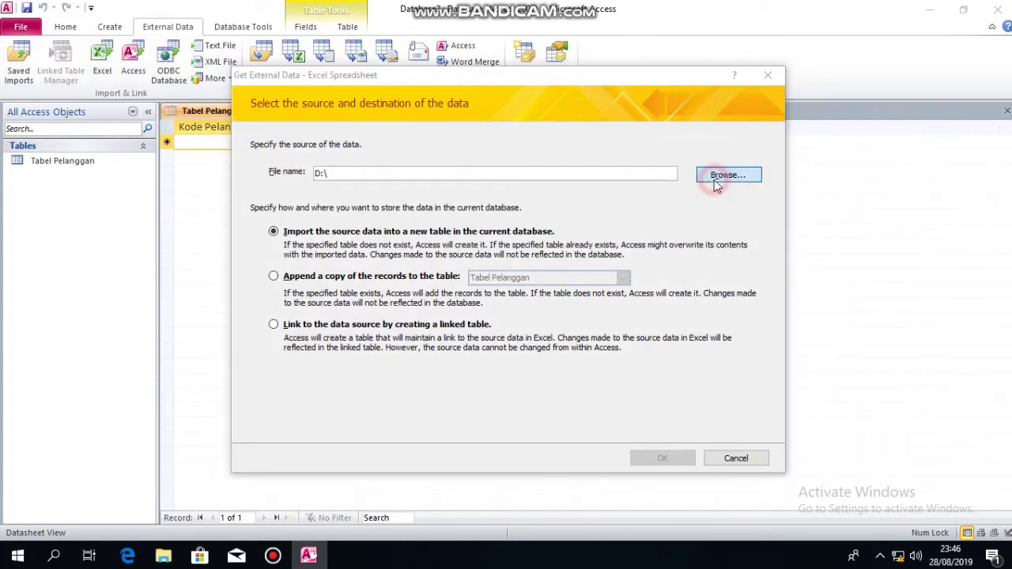
double_click(475, 223)
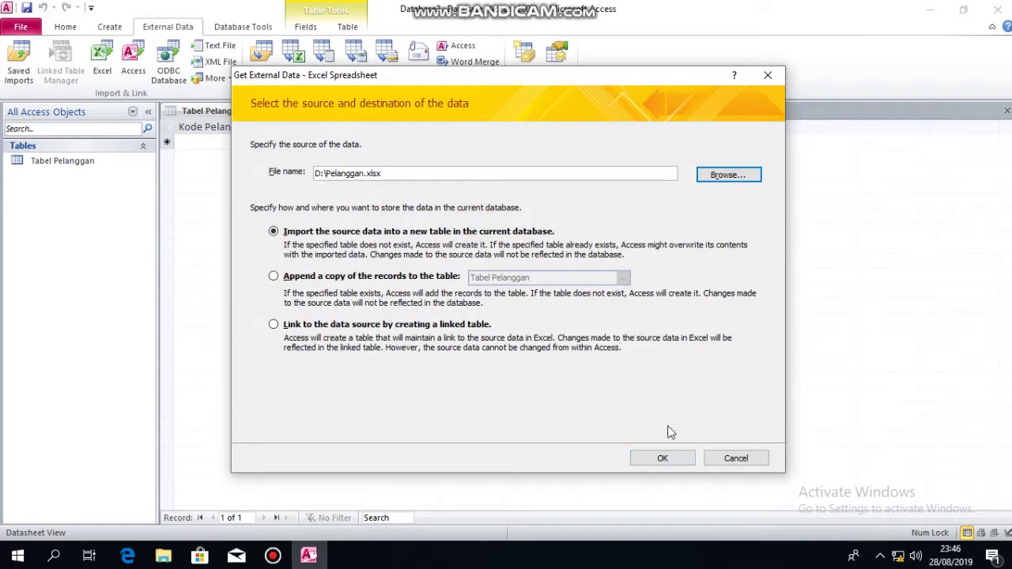
Step: Import the spreadsheet into a new table named Pelanggan, keeping the wizard's default options and not saving the import steps
left_click(672, 459)
left_click(643, 424)
left_click(644, 424)
left_click(644, 423)
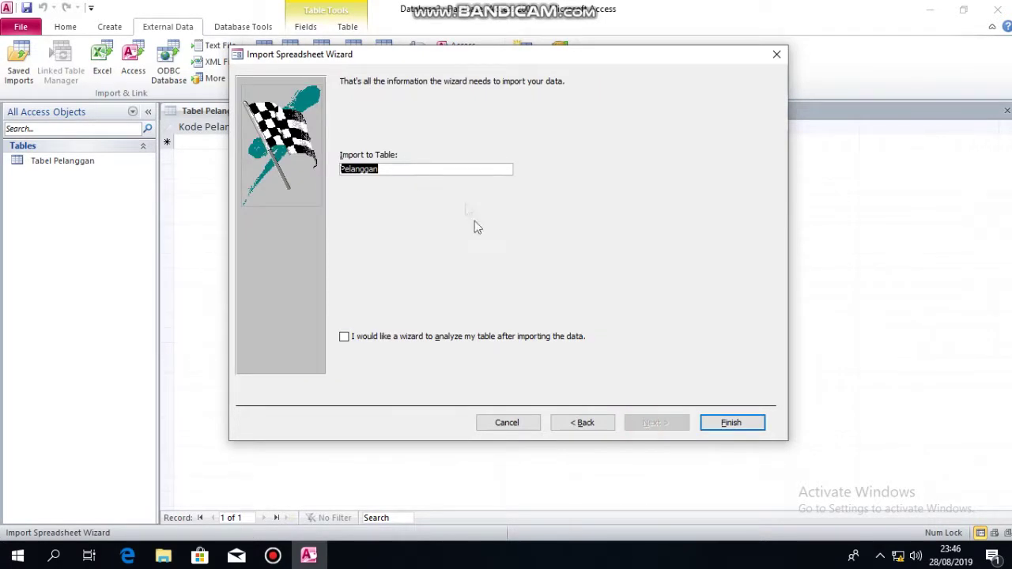
left_click(388, 166)
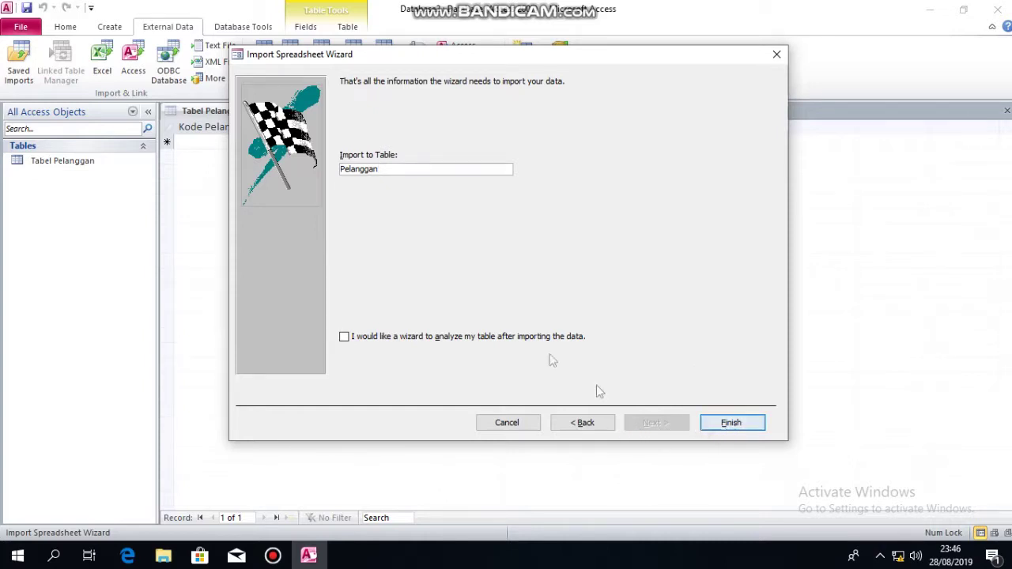
left_click(726, 424)
left_click(729, 461)
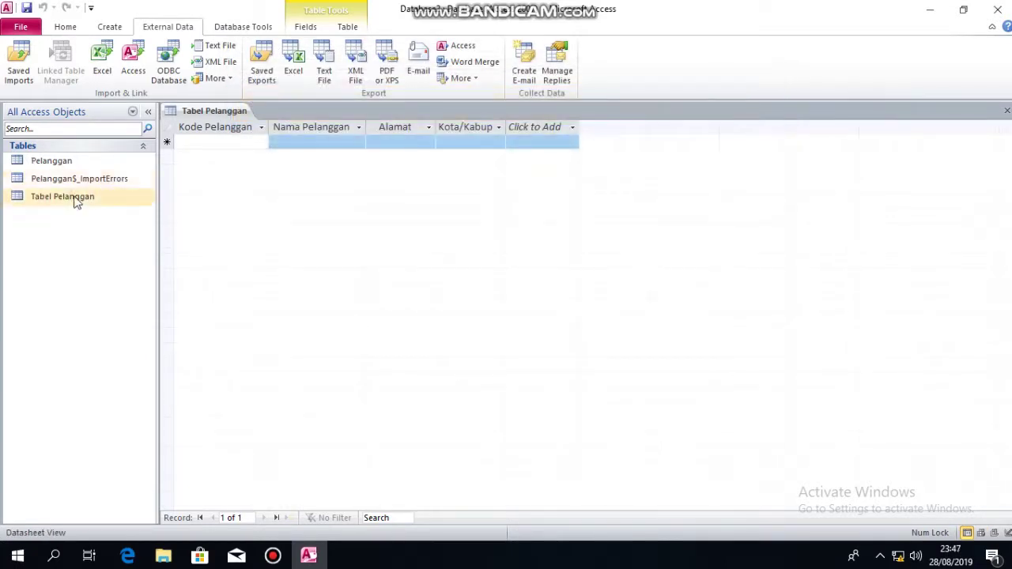
Step: Open the imported Pelanggan table and fit the Field2 column to its contents
left_click(63, 162)
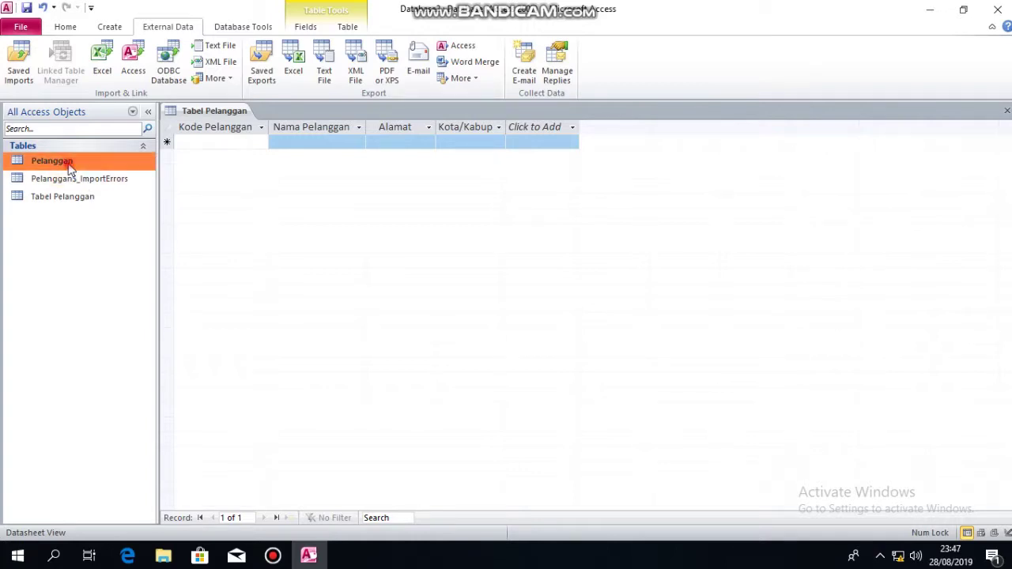
double_click(70, 166)
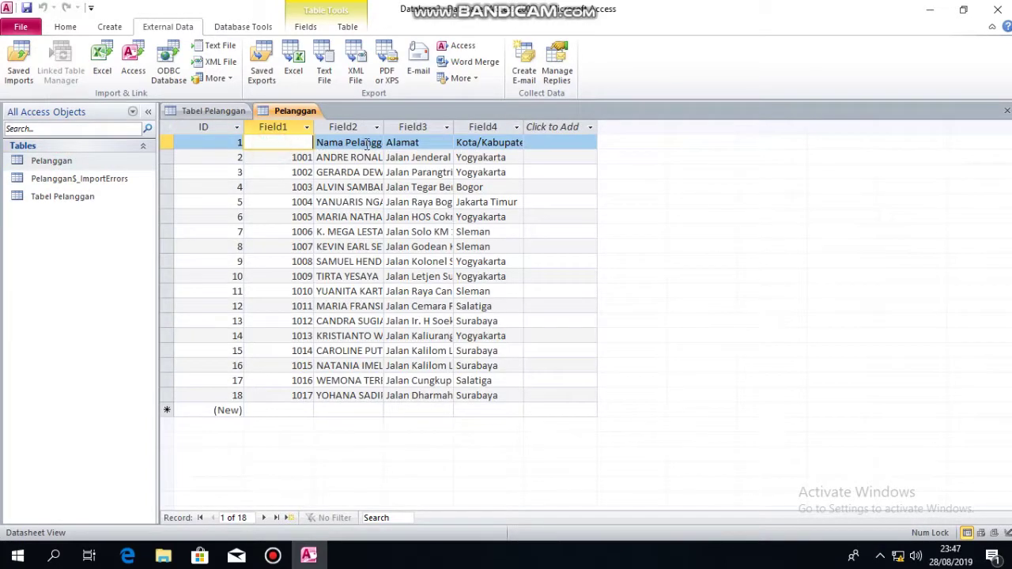
left_click(295, 158)
left_click(322, 142)
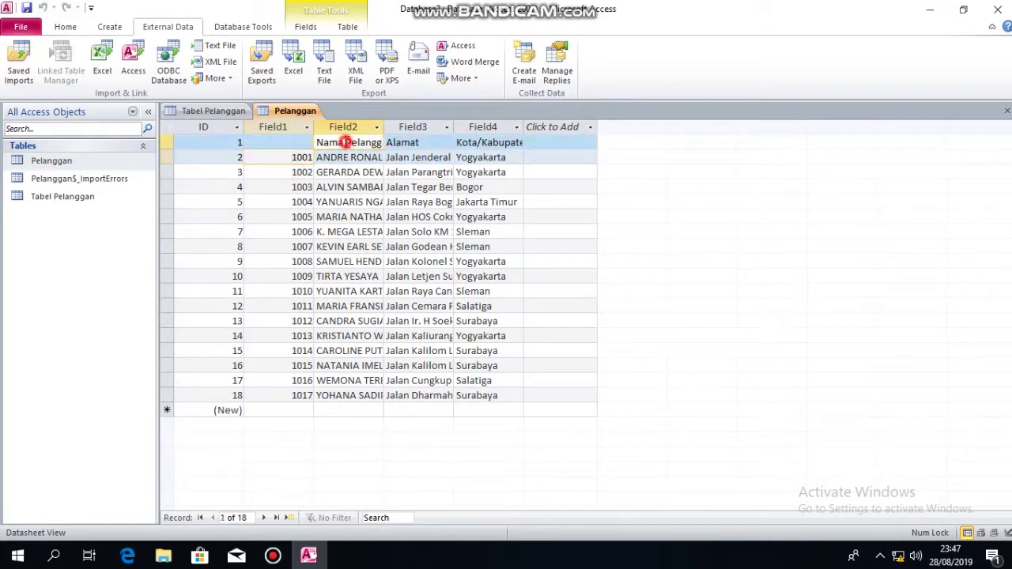
double_click(384, 127)
left_click(236, 141)
left_click(284, 143)
Step: In the Pelanggan table's Design View, remove the primary key from the ID field and delete that field
right_click(294, 111)
left_click(322, 175)
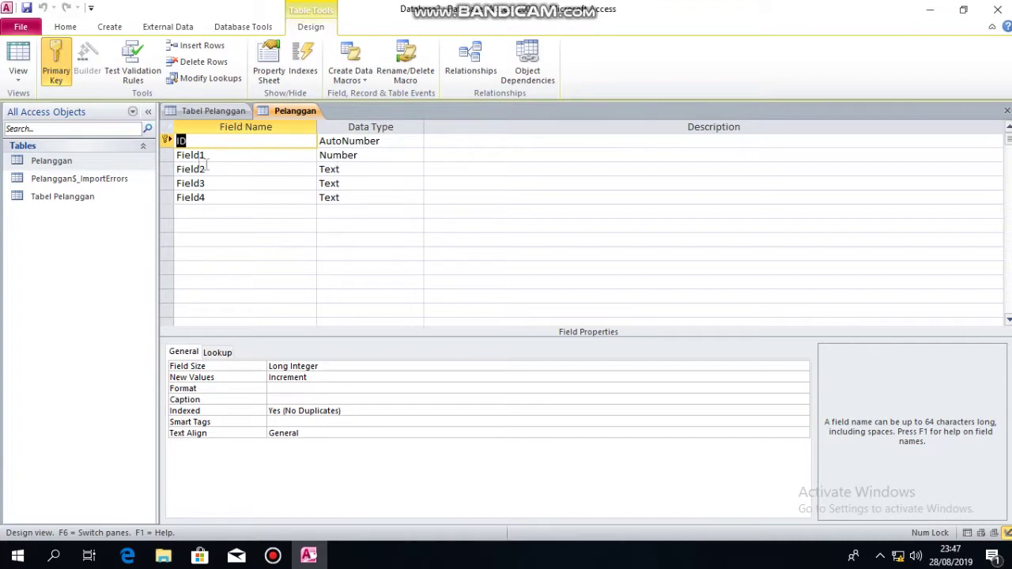
left_click(66, 59)
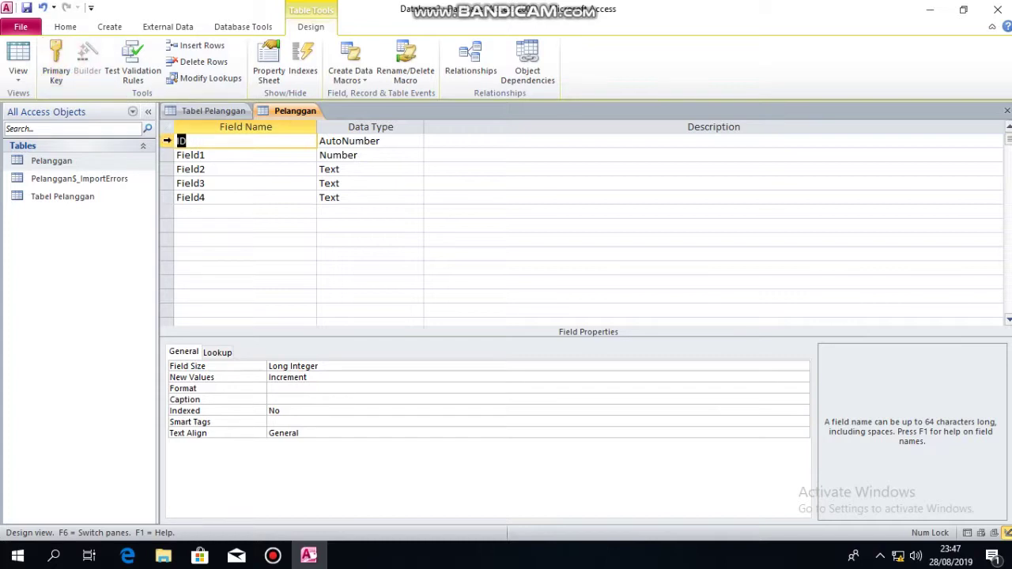
right_click(167, 141)
left_click(208, 232)
left_click(478, 318)
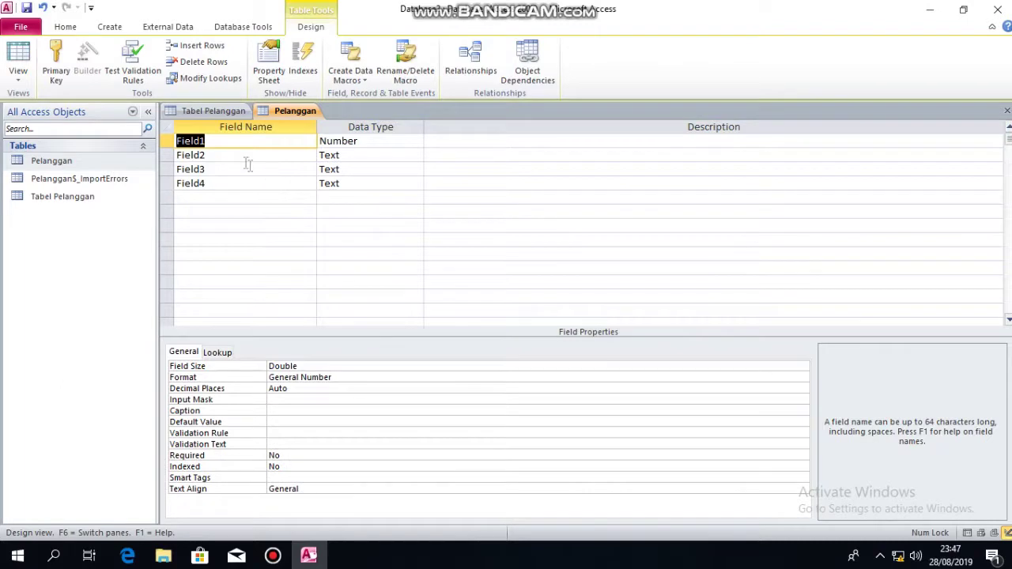
Step: Save the Pelanggan design changes and check the records in Datasheet View
left_click(238, 168)
right_click(268, 111)
left_click(321, 190)
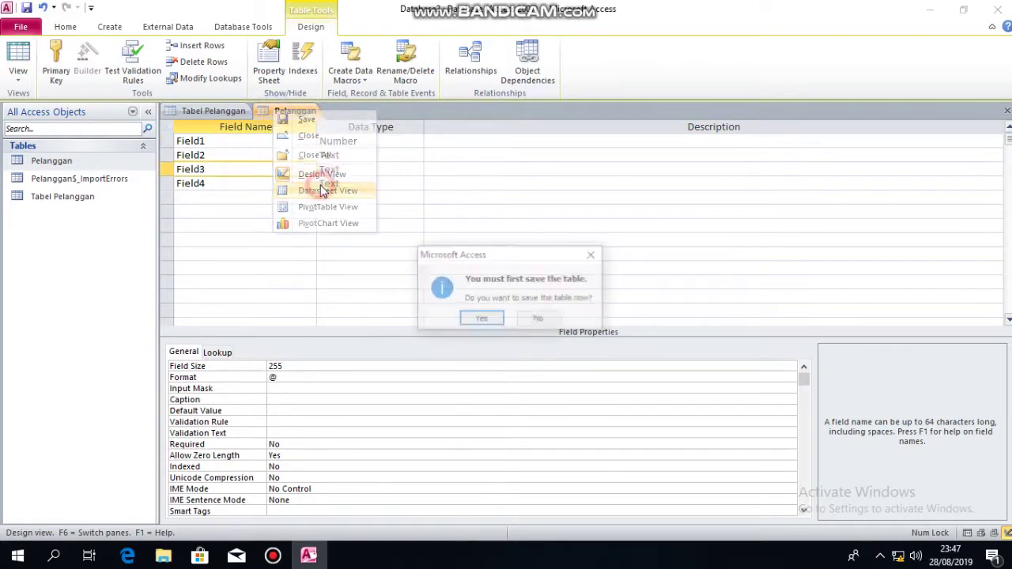
left_click(497, 317)
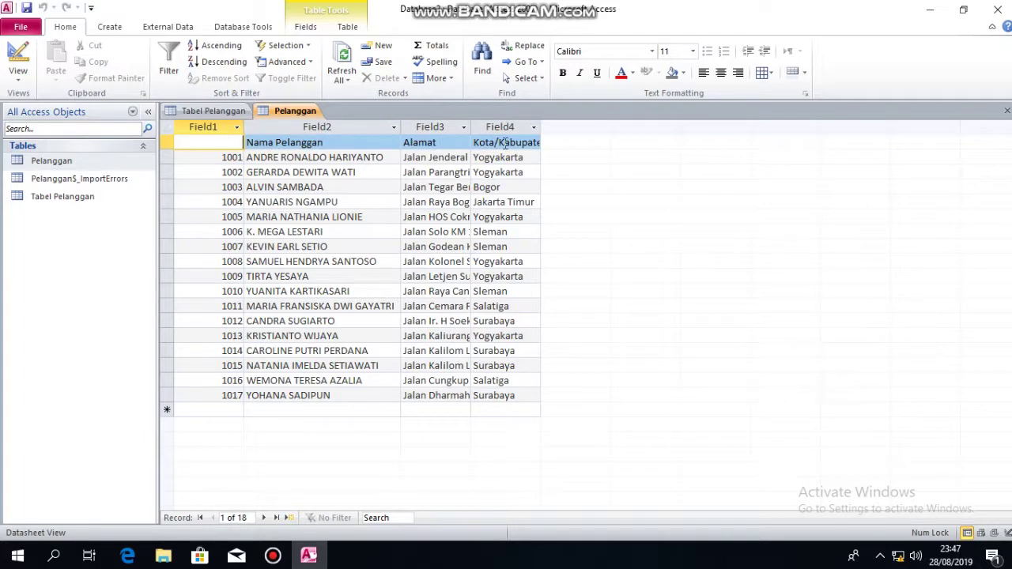
left_click(224, 155)
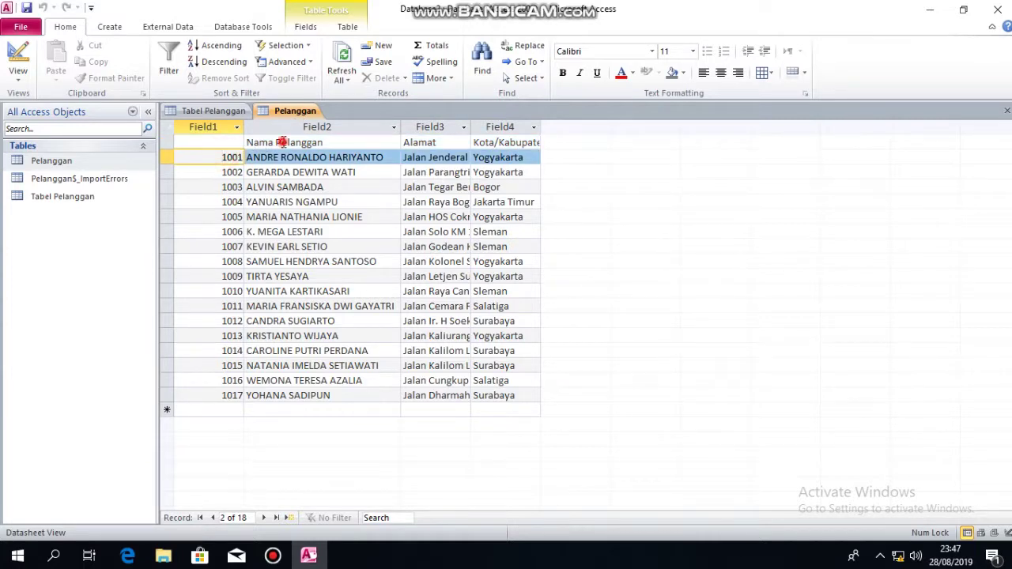
left_click(276, 142)
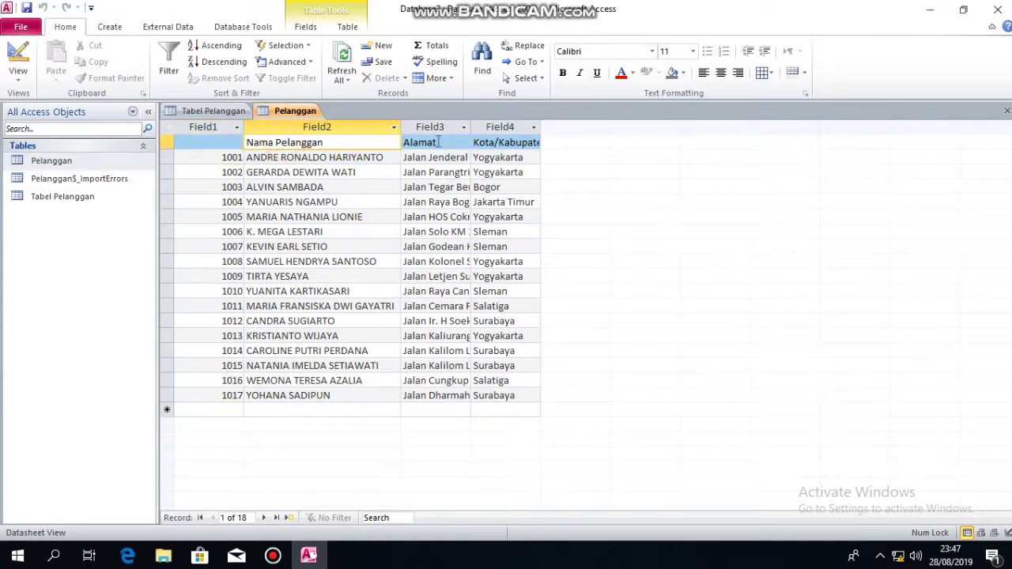
Step: Switch the Pelanggan table to Design View and rename Field1 as Kode Pelanggan
right_click(315, 118)
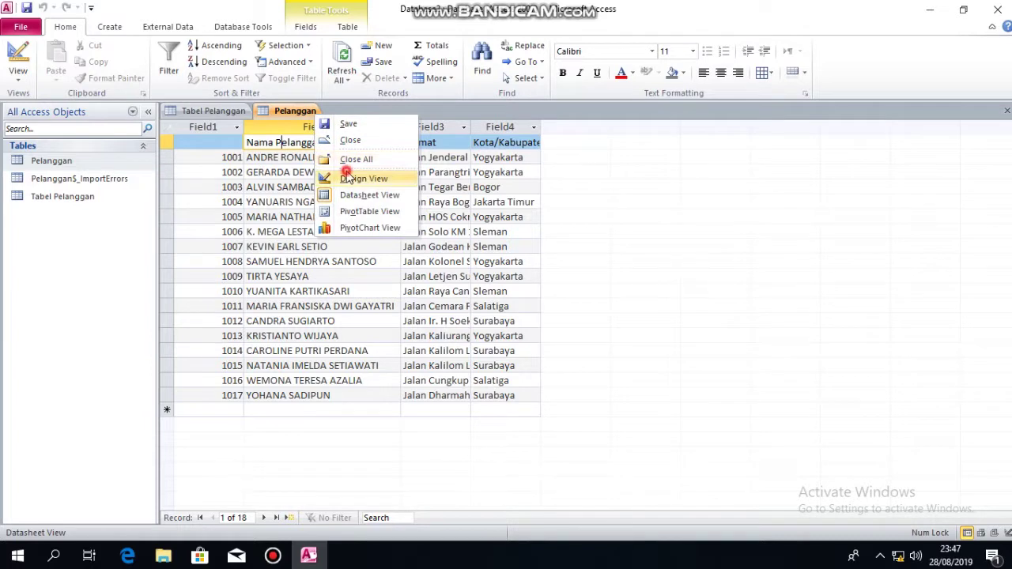
left_click(343, 172)
left_click(261, 143)
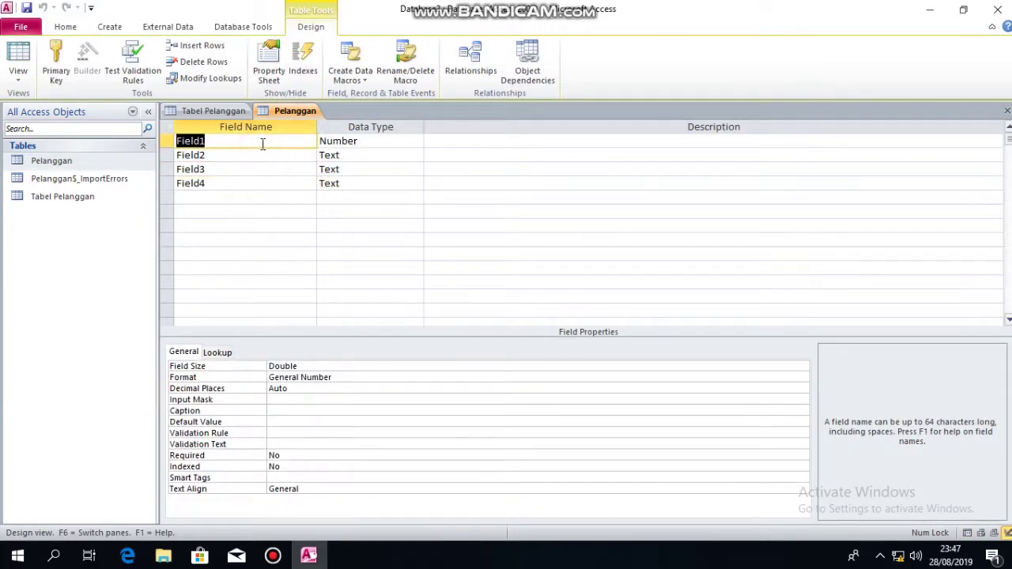
type("Kode P")
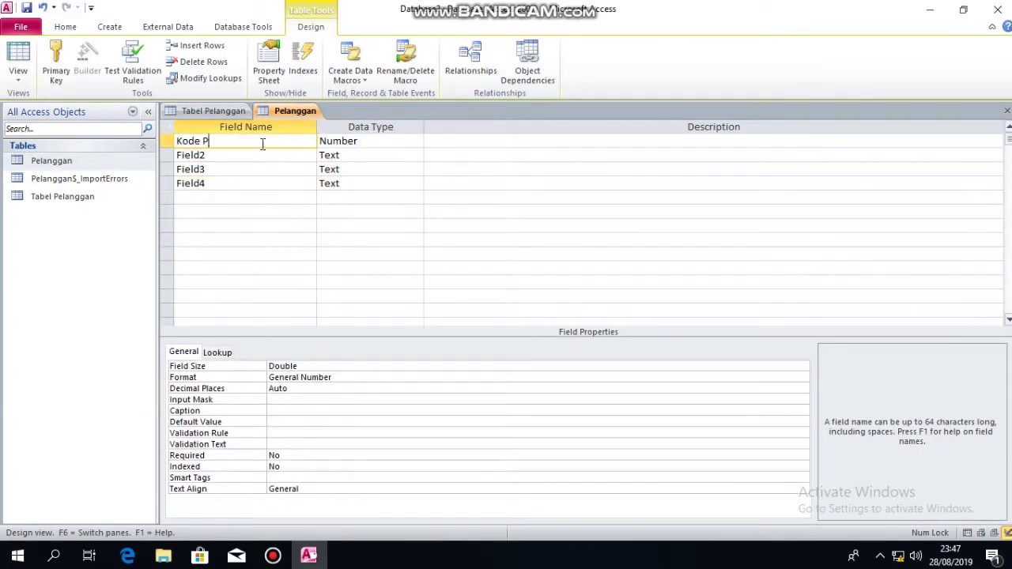
type("elanggan")
key("Tab")
key("Tab")
key("Tab")
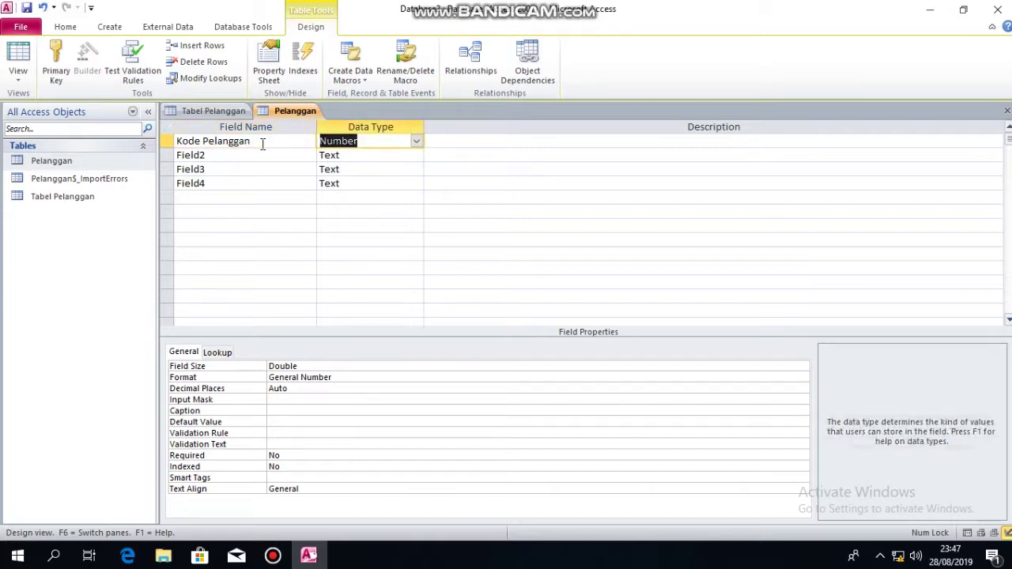
Step: Rename Field2 as Nama Pelanggan, Field3 as Alamat and Field4 as Kota/Kabupaten
type("Nama")
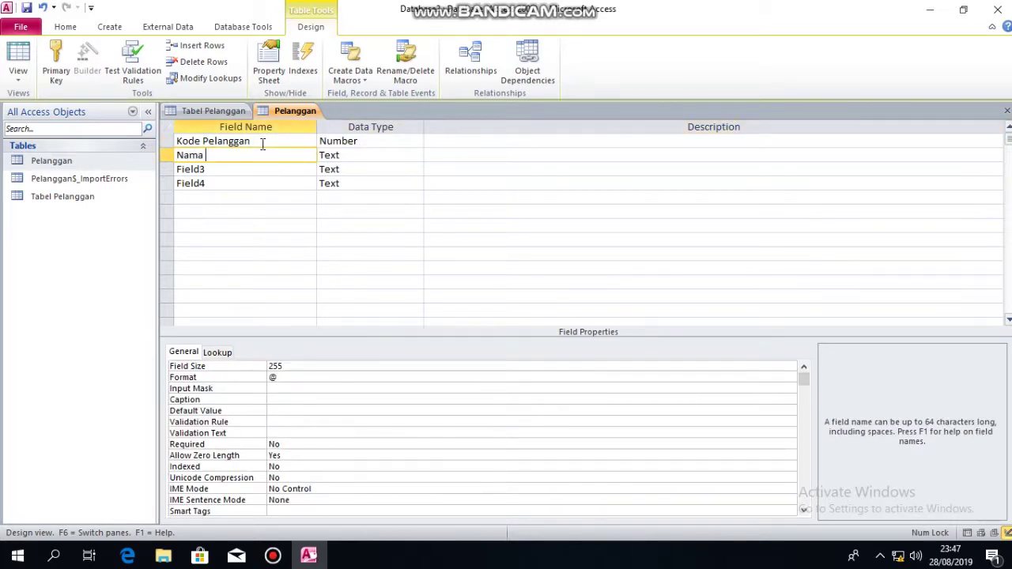
type(" Pelanggan")
key("Tab")
key("Tab")
key("Tab")
type("Alamat")
key("Tab")
key("Tab")
key("Tab")
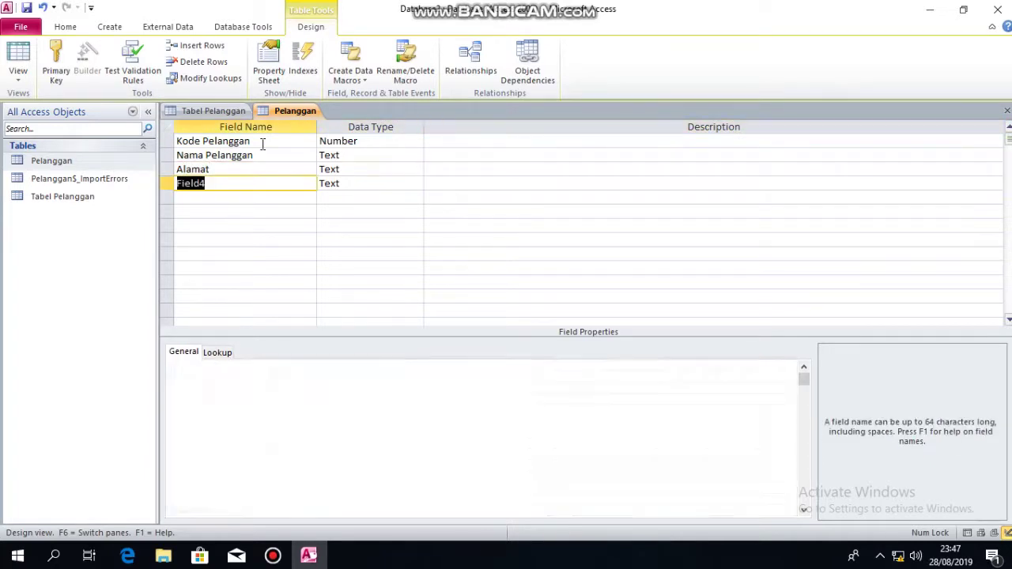
type("Kota/Kabupaten")
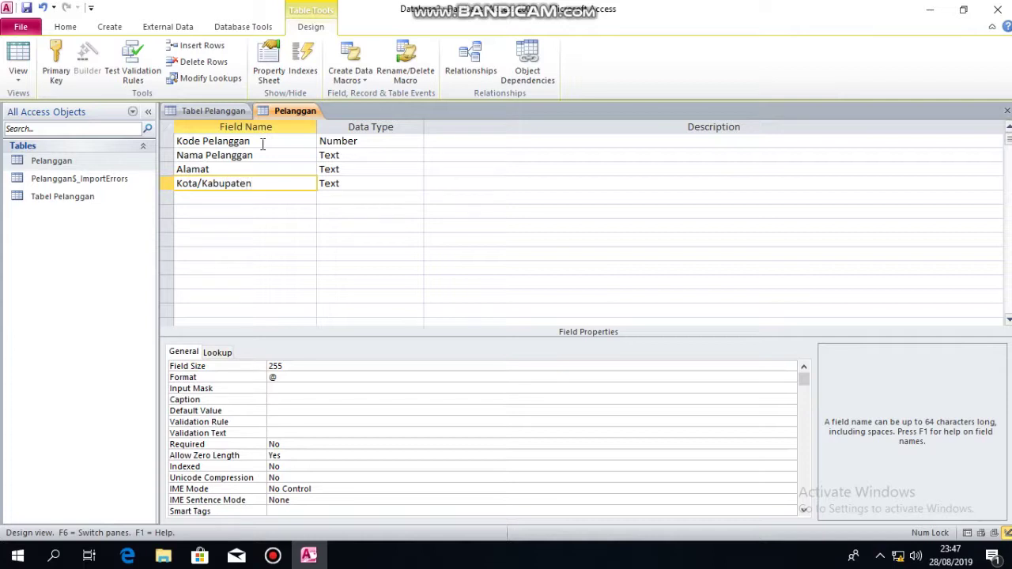
Step: Save the renamed fields and show the Pelanggan table in Datasheet View
right_click(271, 111)
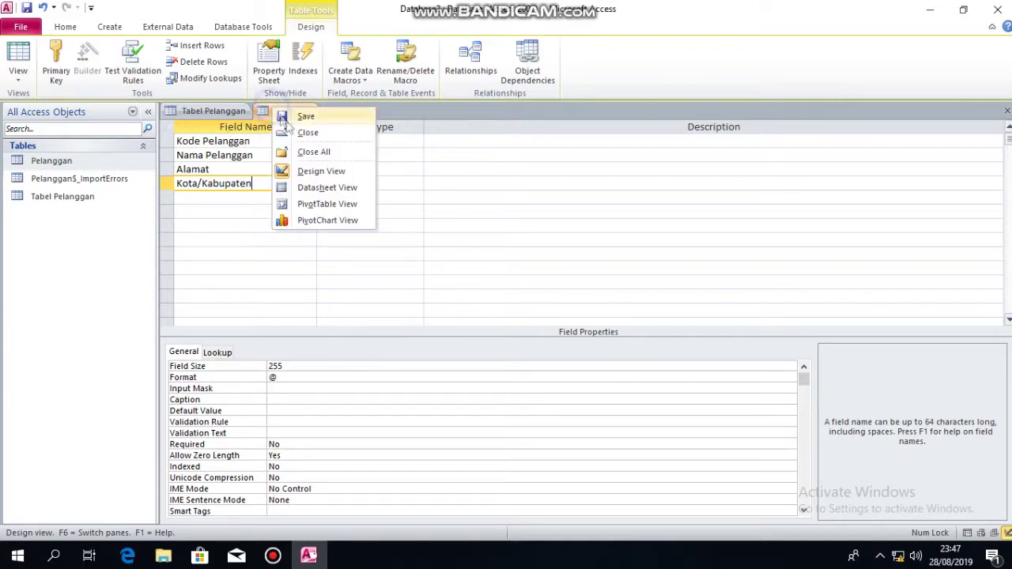
left_click(290, 115)
right_click(290, 115)
left_click(332, 188)
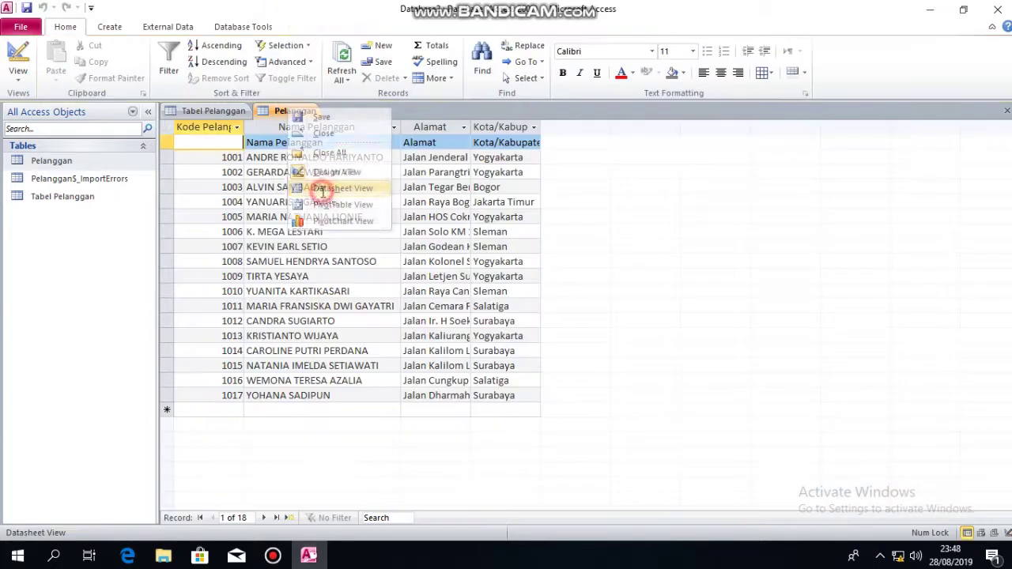
Step: Delete the first record of the Pelanggan table, which holds the imported column headings
left_click(169, 144)
right_click(169, 144)
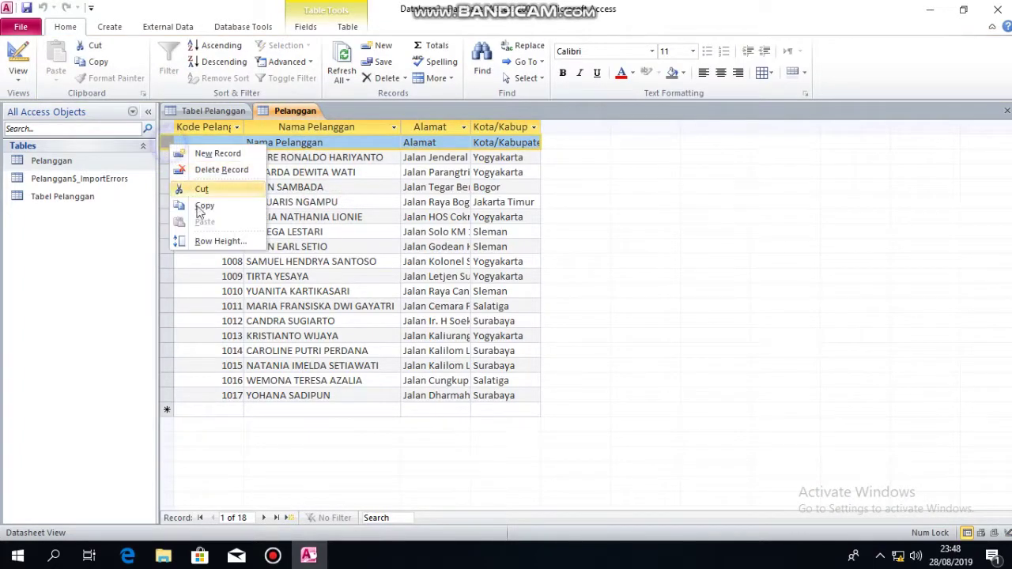
left_click(208, 169)
left_click(490, 321)
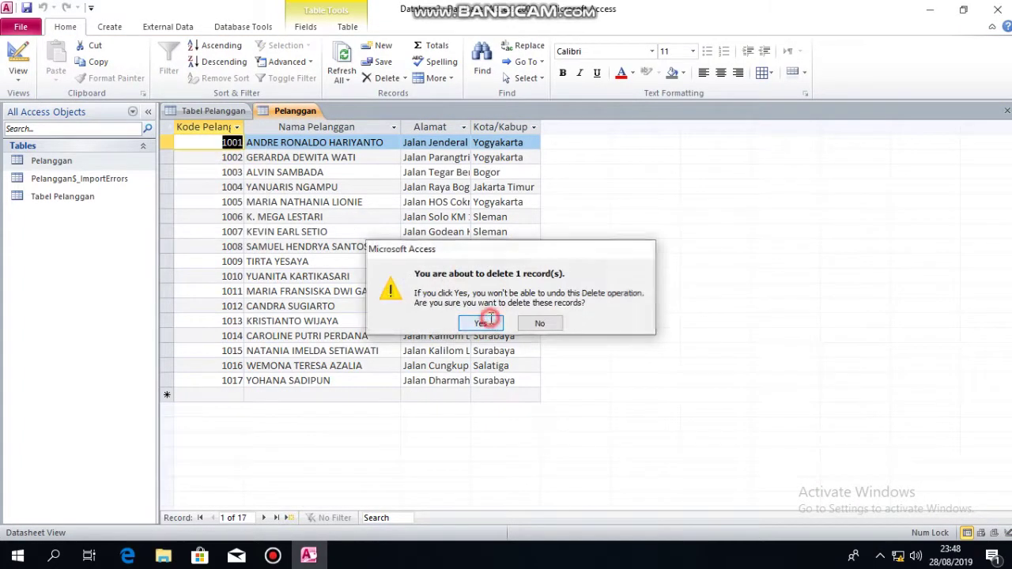
Step: Review the field names and data types of the Pelanggan table in Design View, from Kode Pelanggan through Kota/Kabupaten
right_click(285, 111)
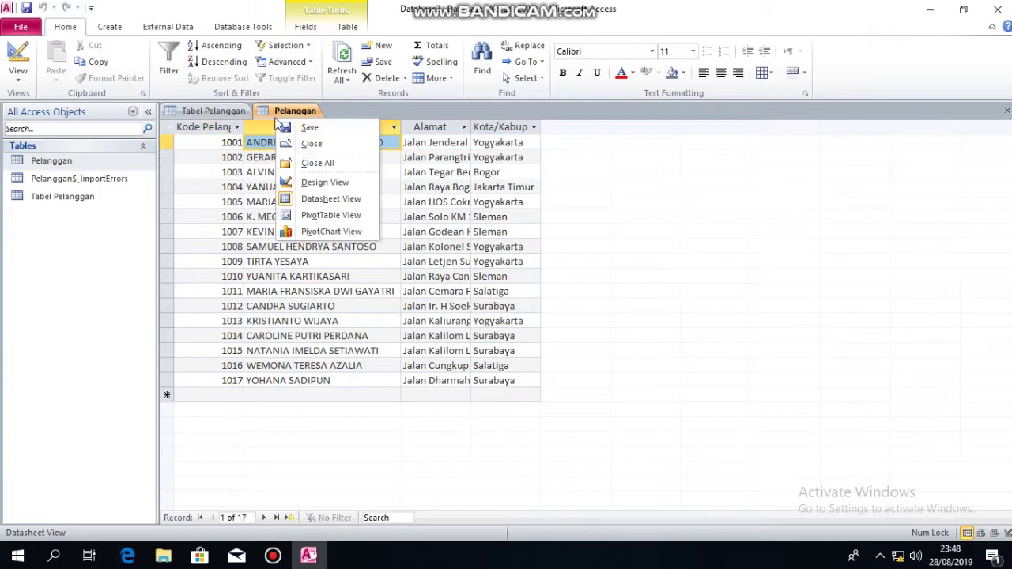
left_click(324, 182)
left_click(252, 140)
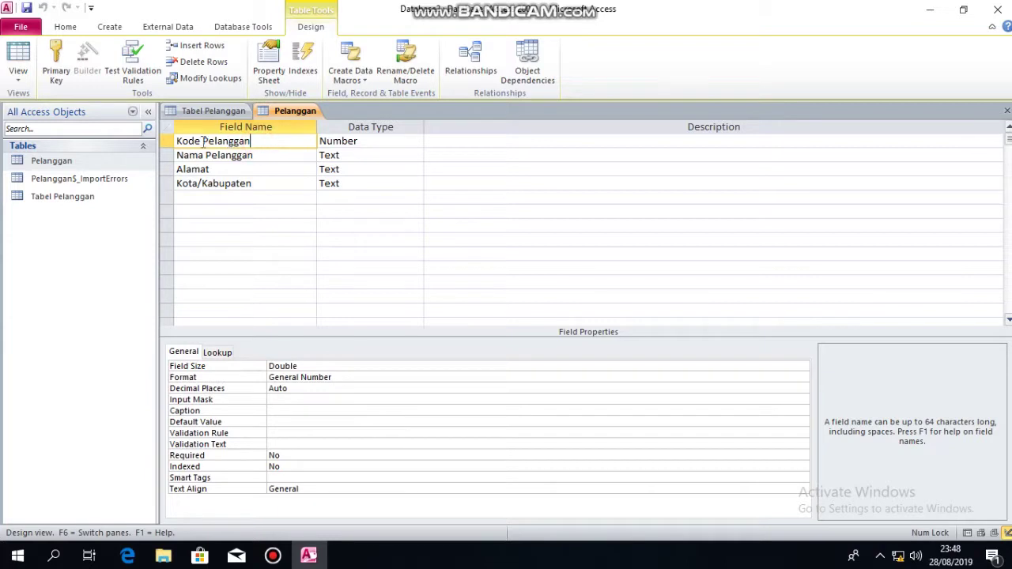
left_click(329, 141)
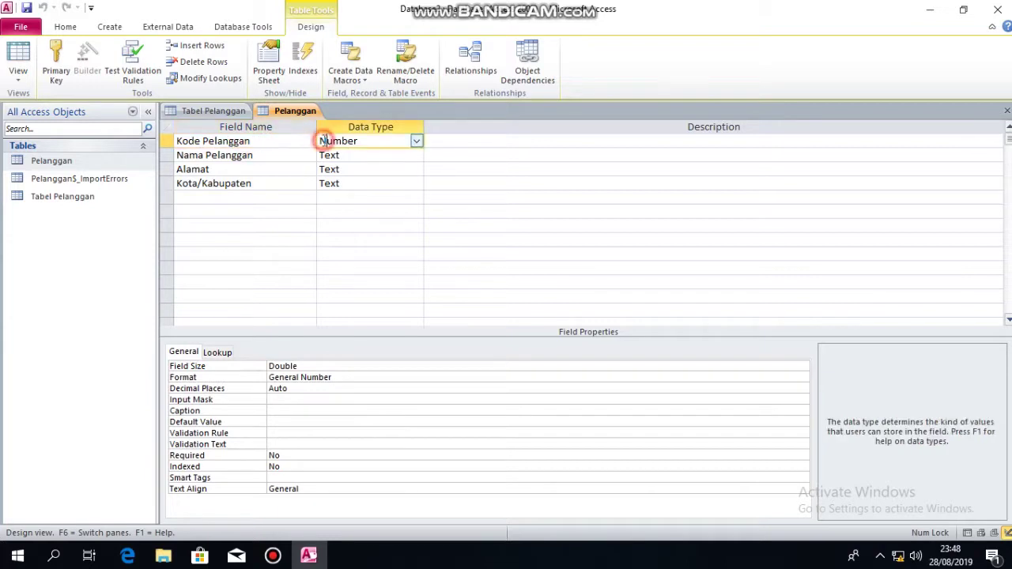
left_click(227, 154)
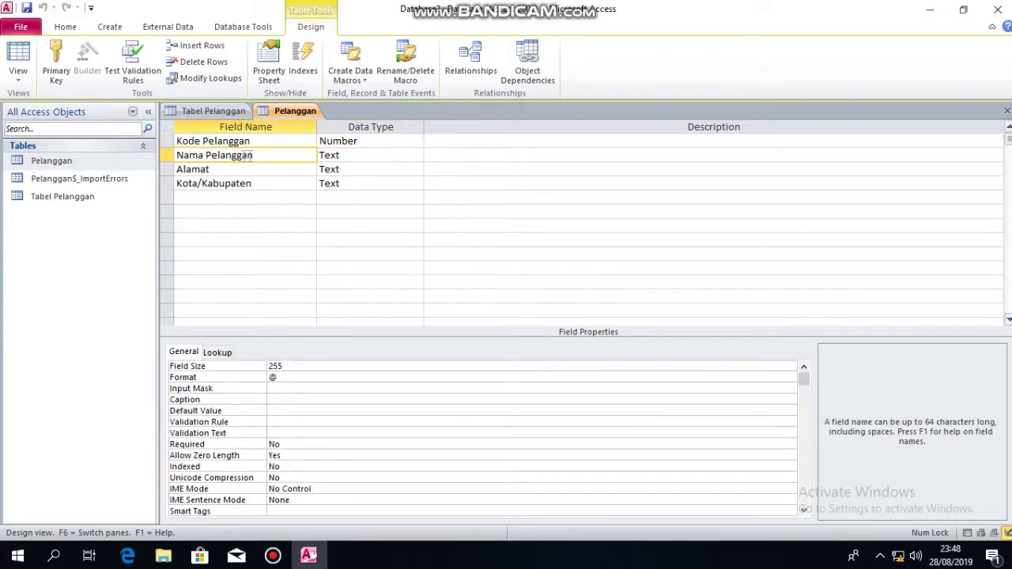
left_click(340, 154)
left_click(226, 169)
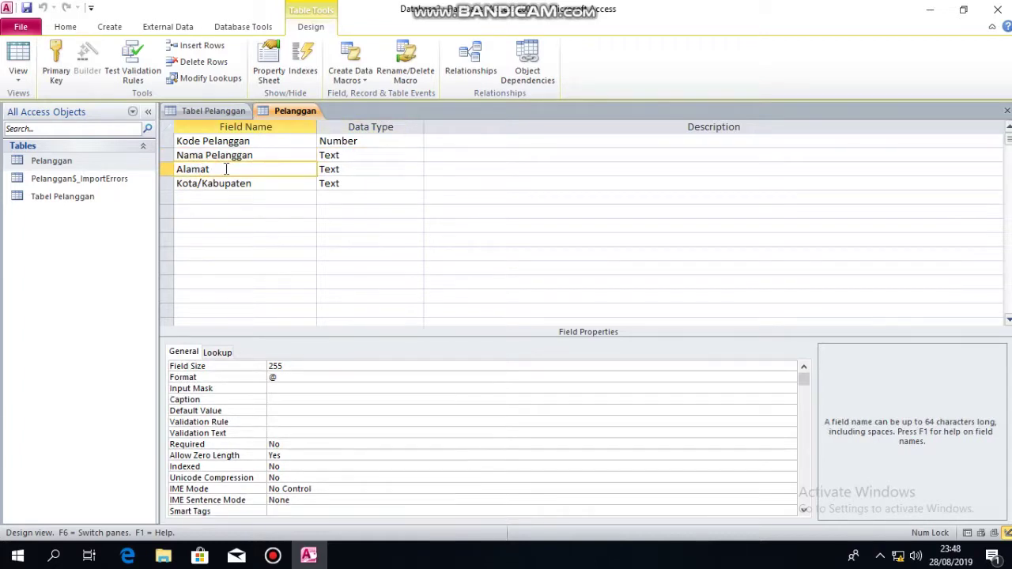
left_click(329, 170)
left_click(212, 183)
left_click(253, 182)
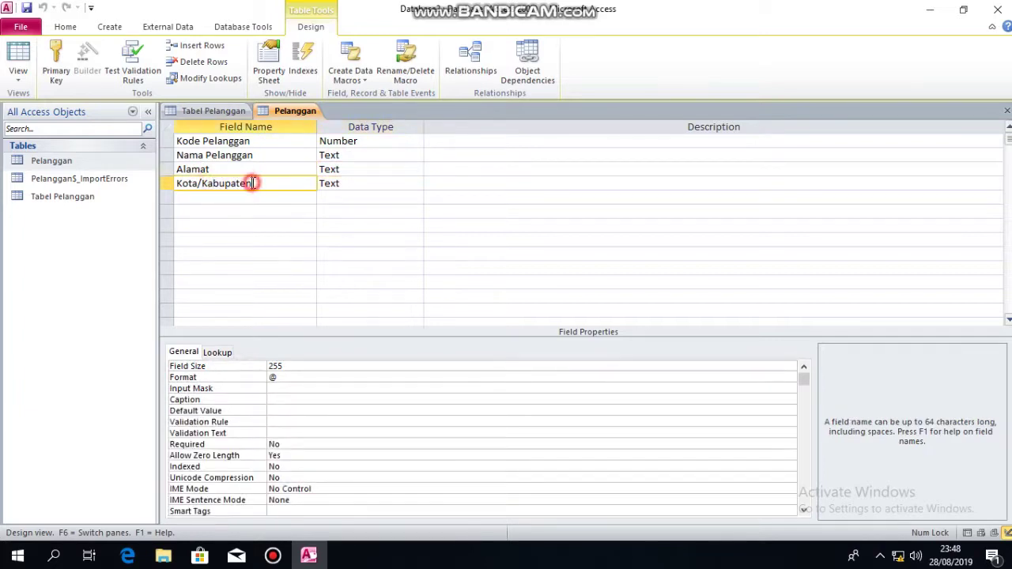
left_click(328, 184)
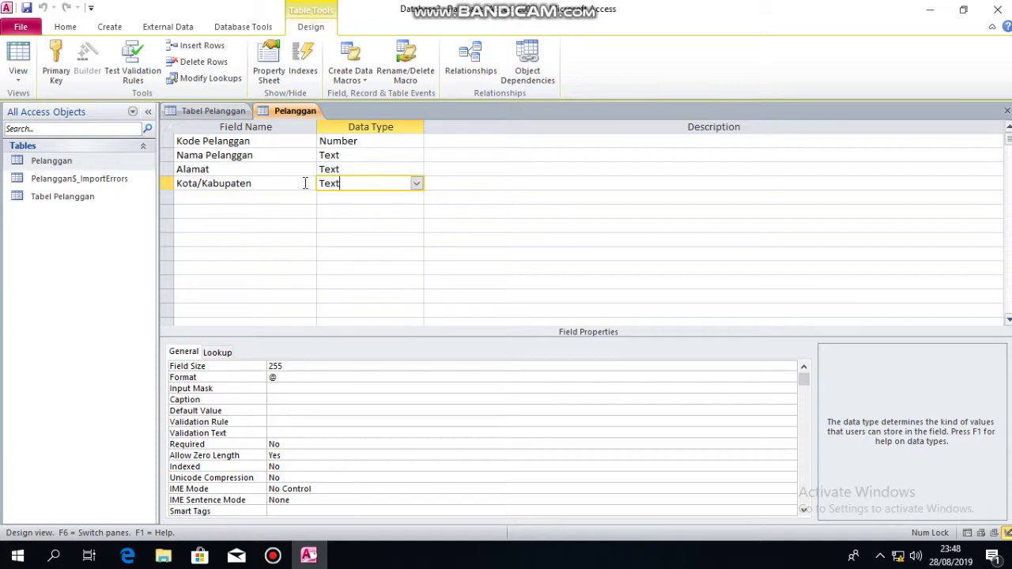
Step: Return the Pelanggan table to Datasheet View
right_click(290, 116)
left_click(448, 217)
right_click(303, 115)
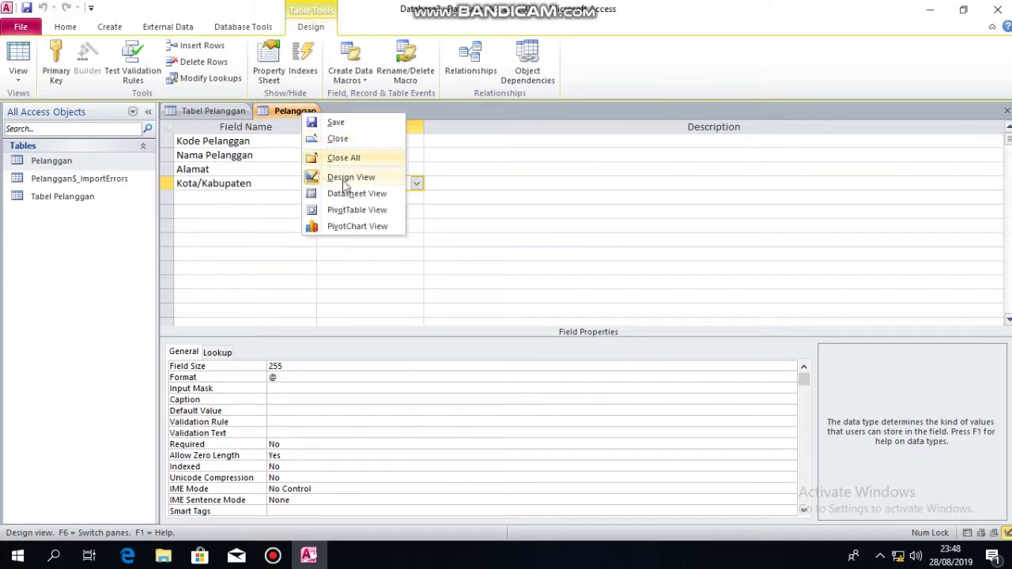
left_click(343, 195)
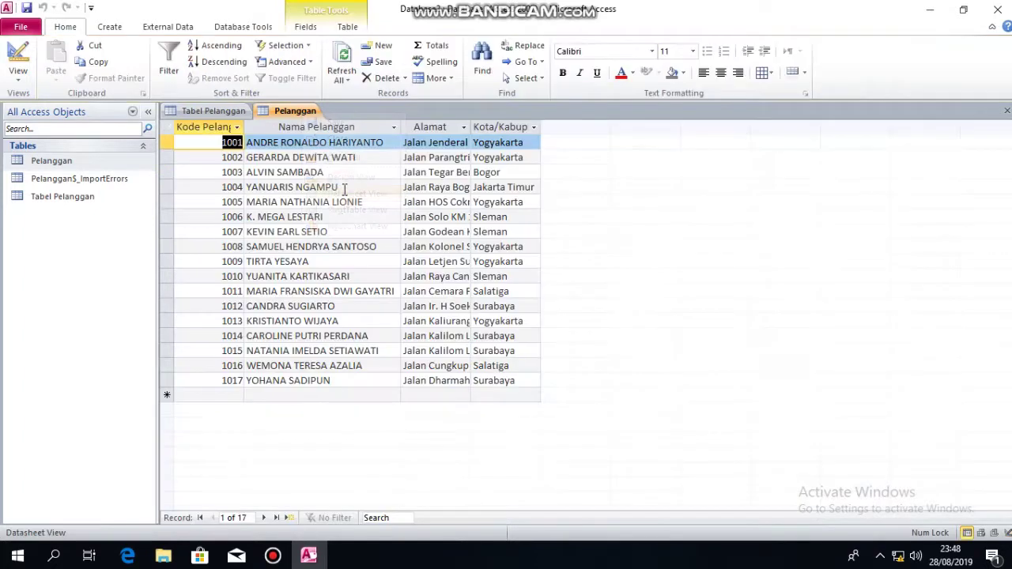
left_click(280, 186)
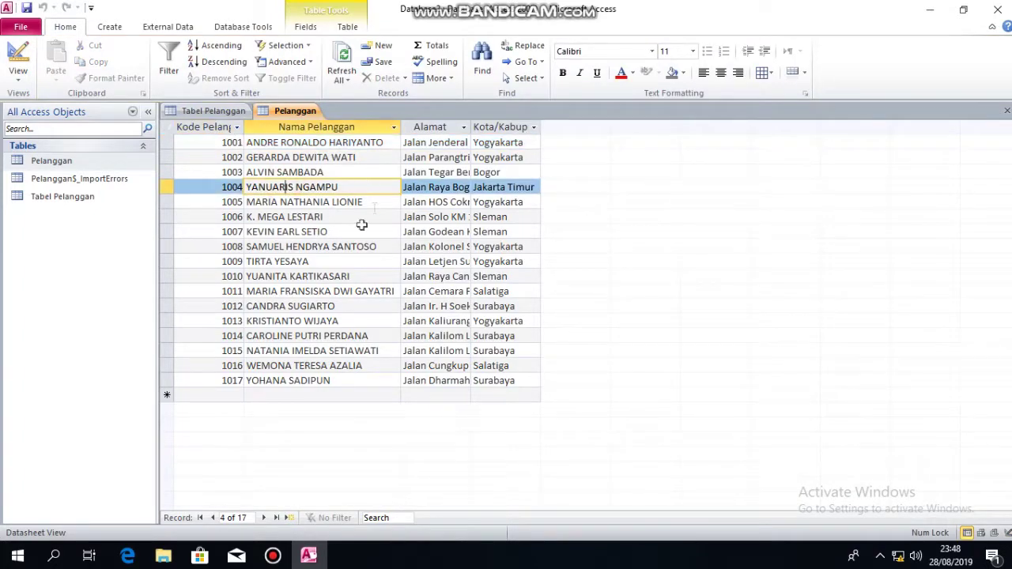
Step: Widen the Alamat column of the Pelanggan datasheet to fit its longest address
double_click(474, 133)
left_click_drag(588, 128, 468, 129)
double_click(469, 129)
left_click_drag(587, 129, 468, 129)
double_click(469, 129)
left_click_drag(588, 129, 468, 129)
double_click(469, 128)
left_click_drag(588, 128, 468, 129)
double_click(468, 129)
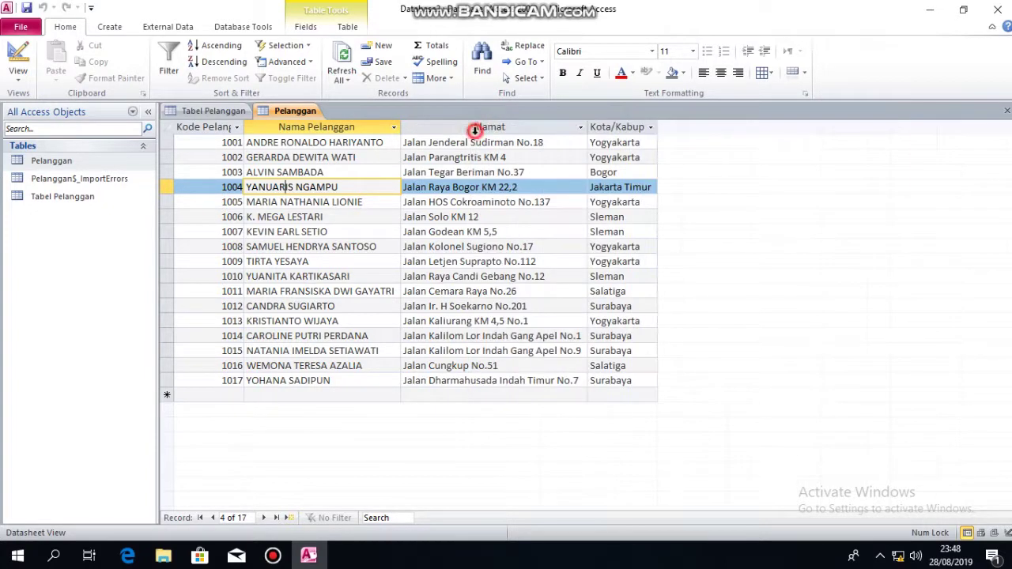
left_click_drag(588, 129, 468, 129)
double_click(469, 129)
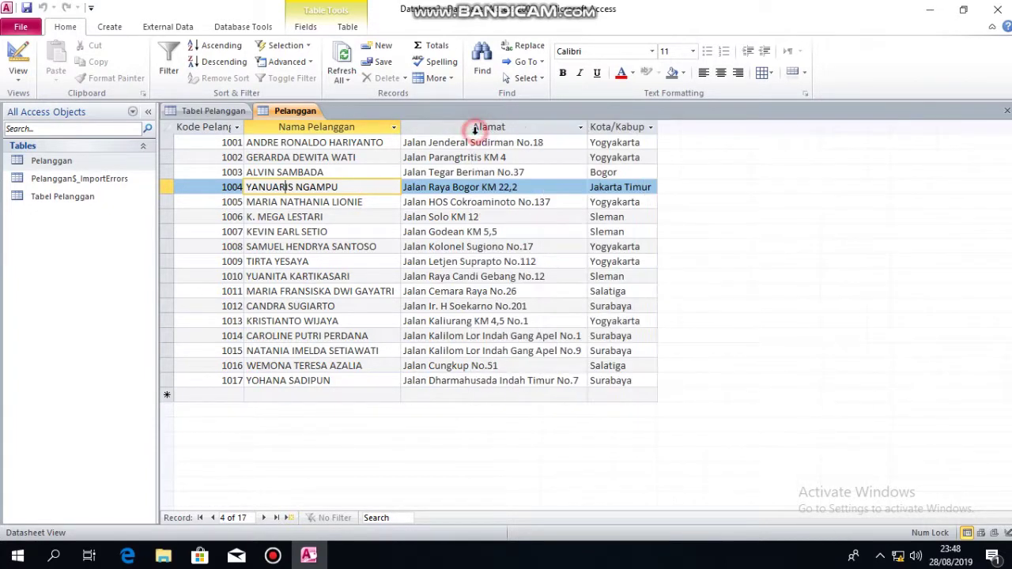
left_click_drag(587, 129, 468, 129)
double_click(468, 128)
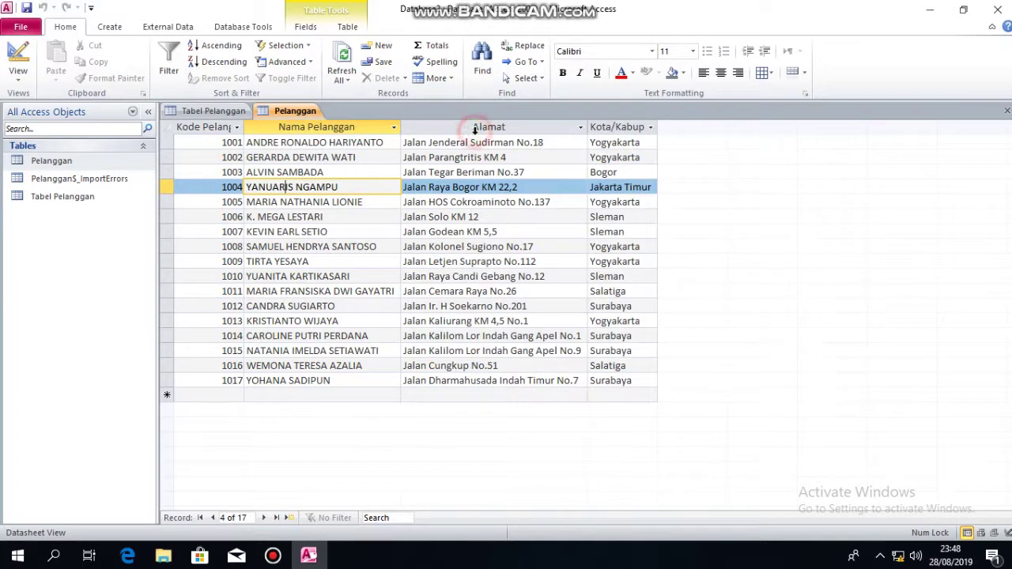
left_click_drag(588, 129, 468, 129)
double_click(468, 129)
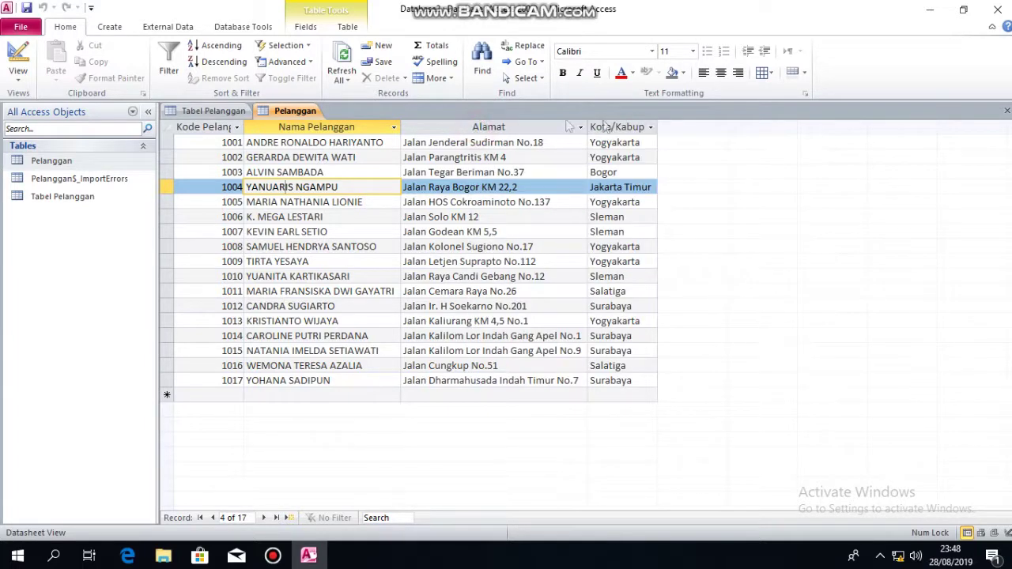
left_click_drag(587, 129, 468, 129)
double_click(468, 128)
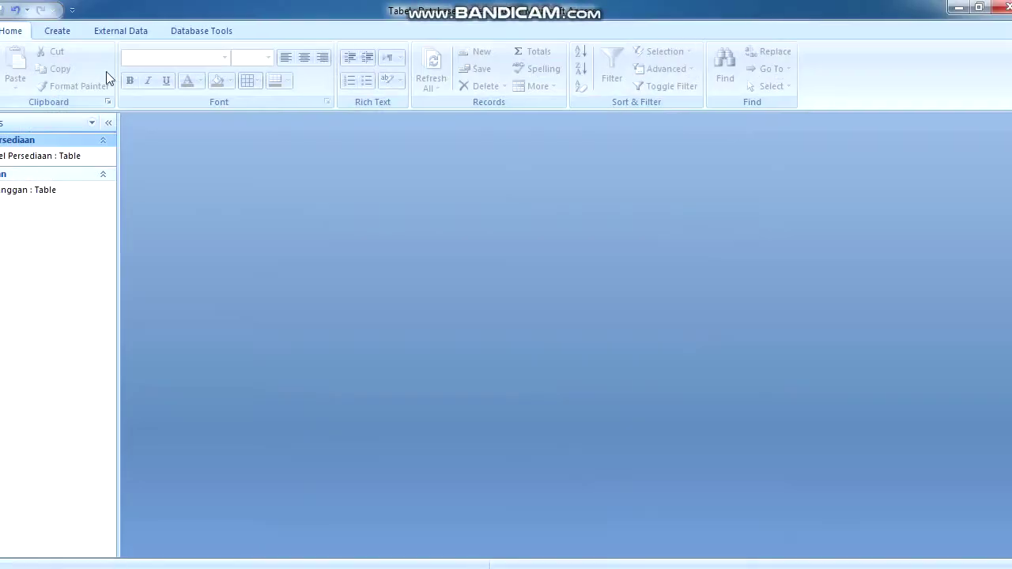
Step: Create a new table in the database holding Tabel Persediaan and Pelanggan, and save it as Penjualan
left_click(57, 31)
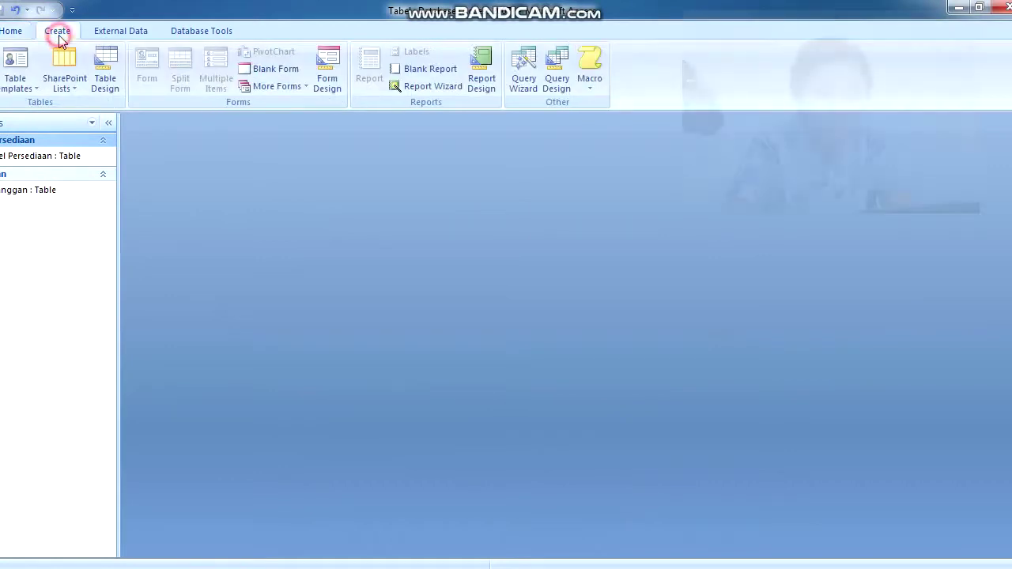
left_click(1, 67)
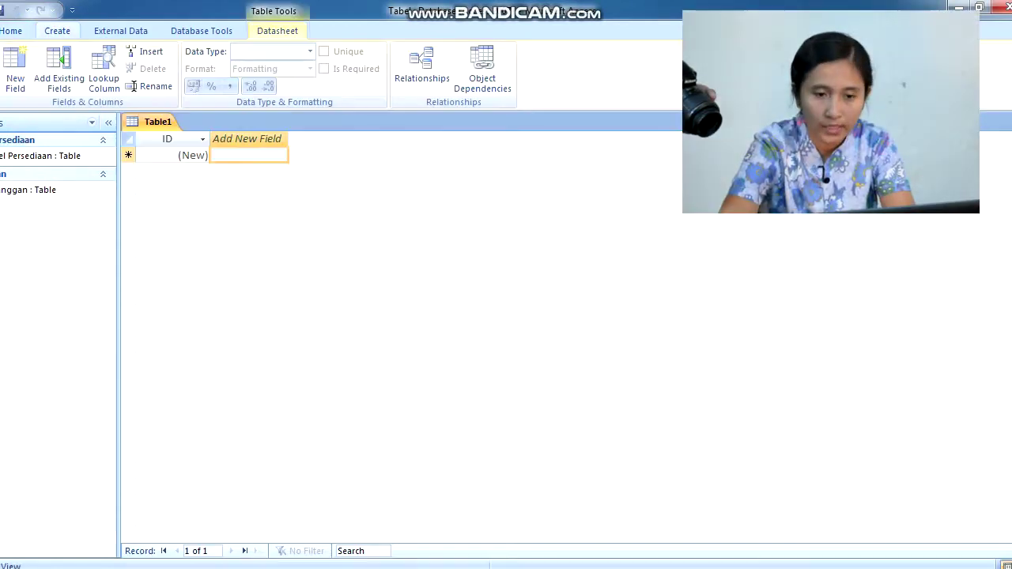
right_click(158, 122)
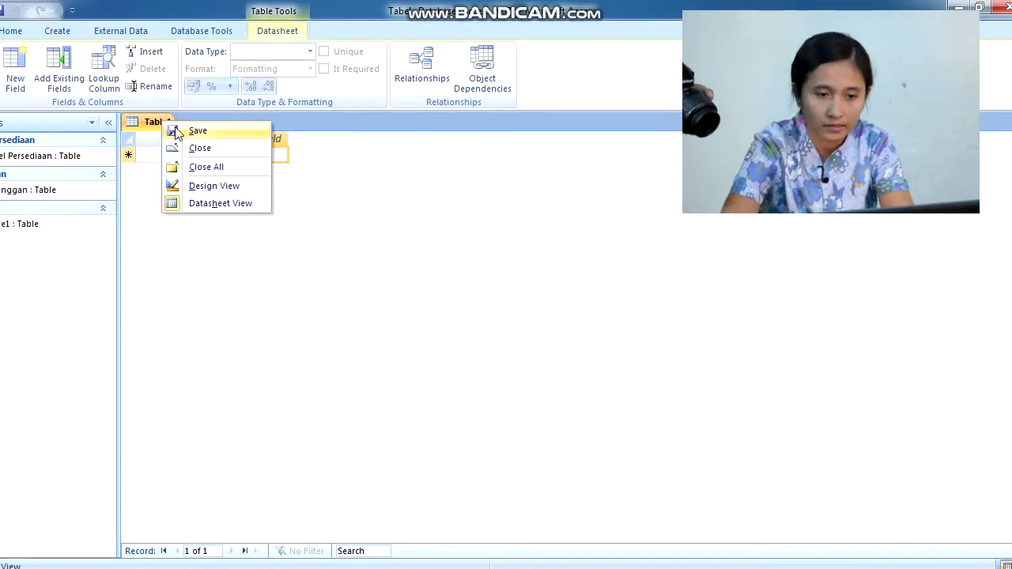
left_click(176, 132)
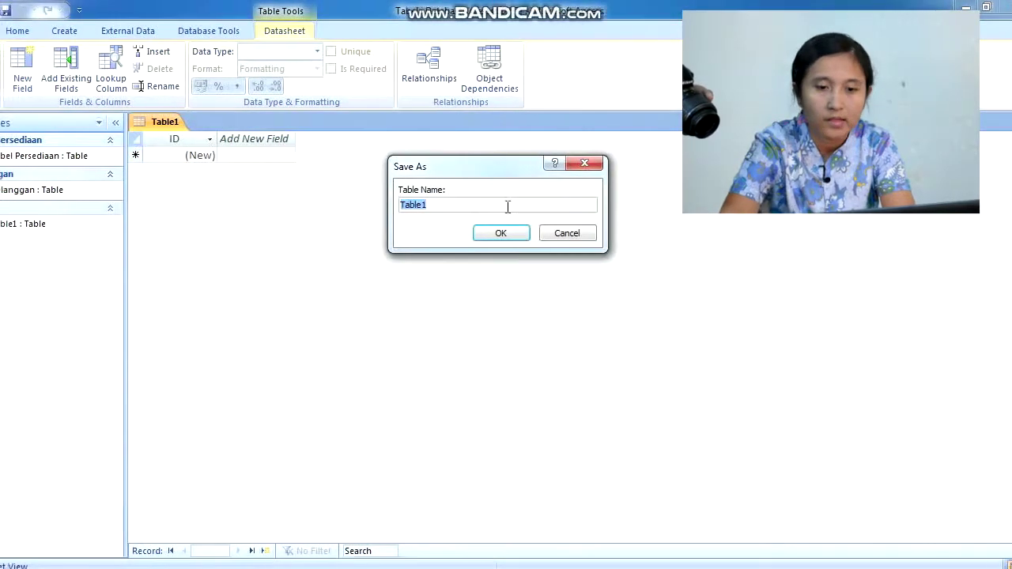
type("Penjualan")
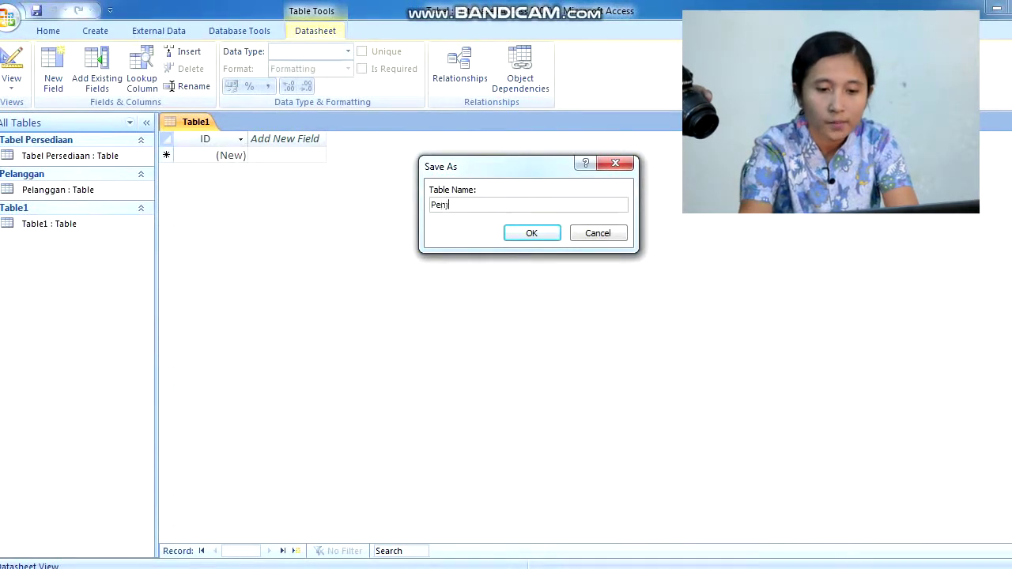
left_click(545, 233)
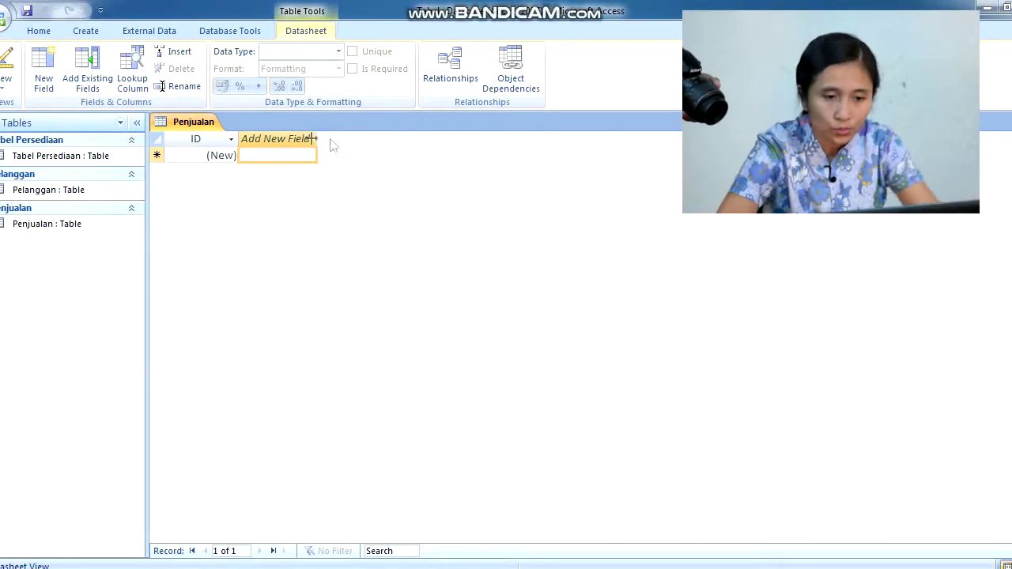
Step: Open the Penjualan table in Design View, rename the ID field as Nomor Faktur Penjualan and set its data type to Number
right_click(193, 127)
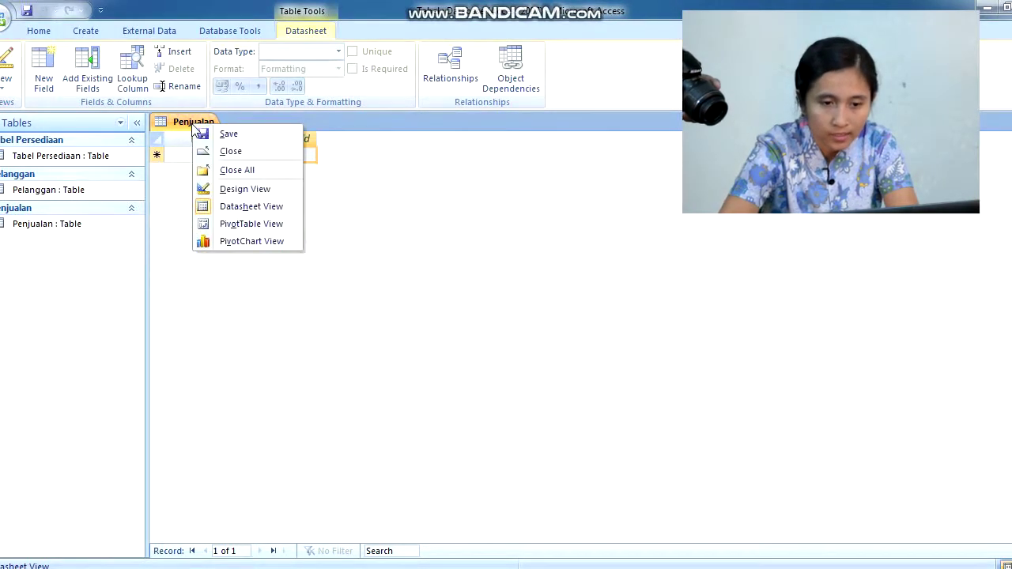
left_click(244, 190)
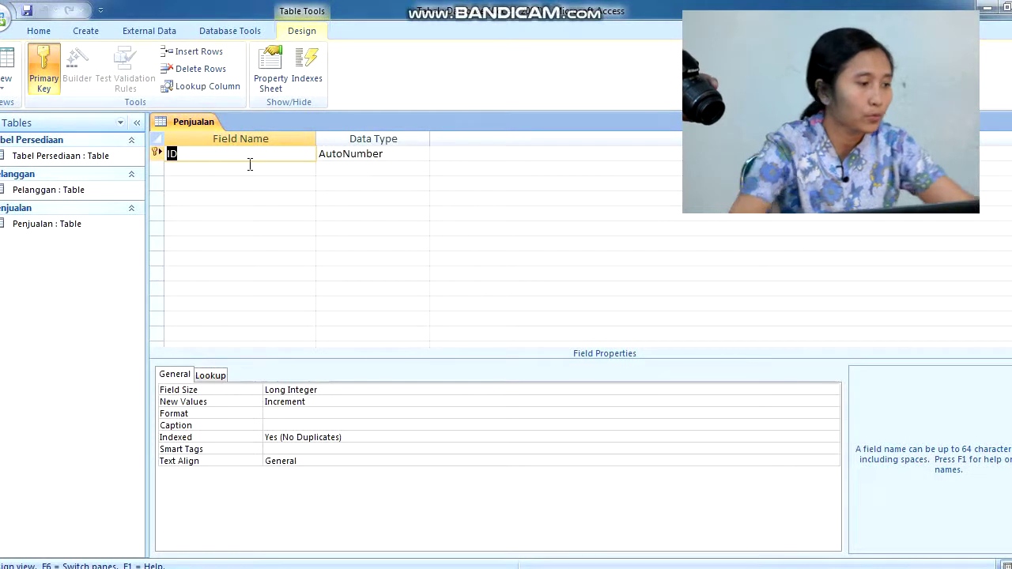
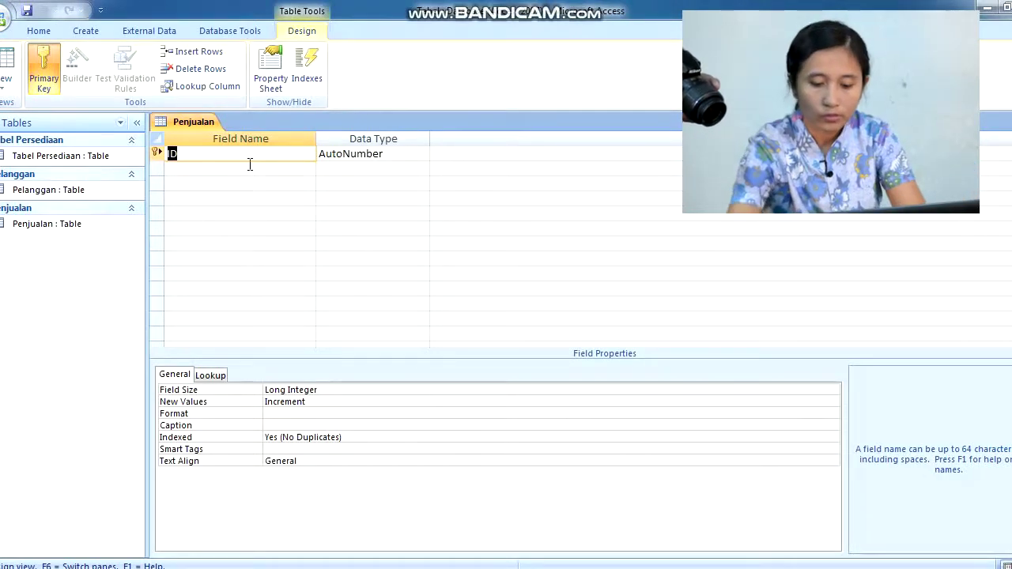
type("Nomor Fak")
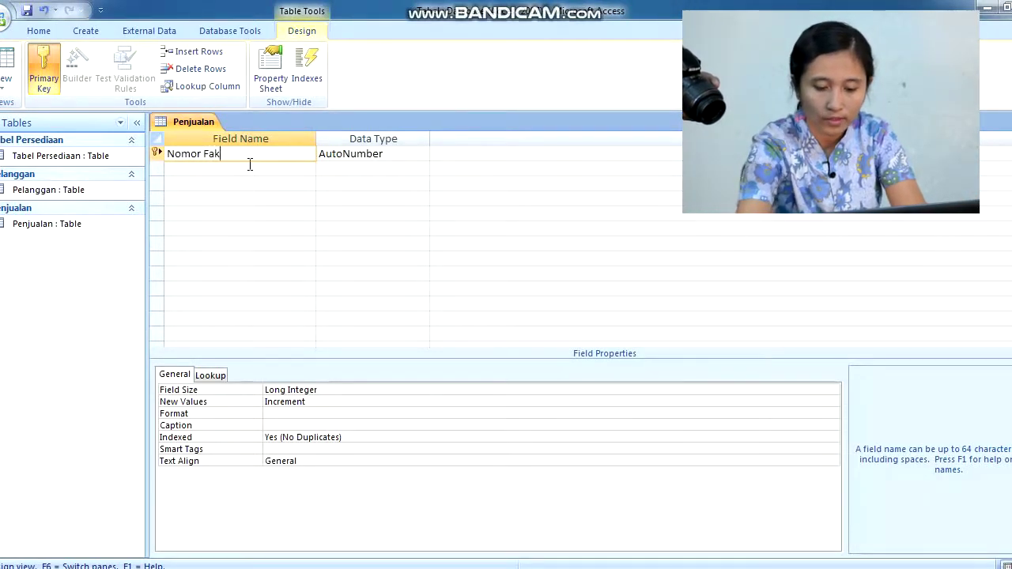
type("tur Penjualan")
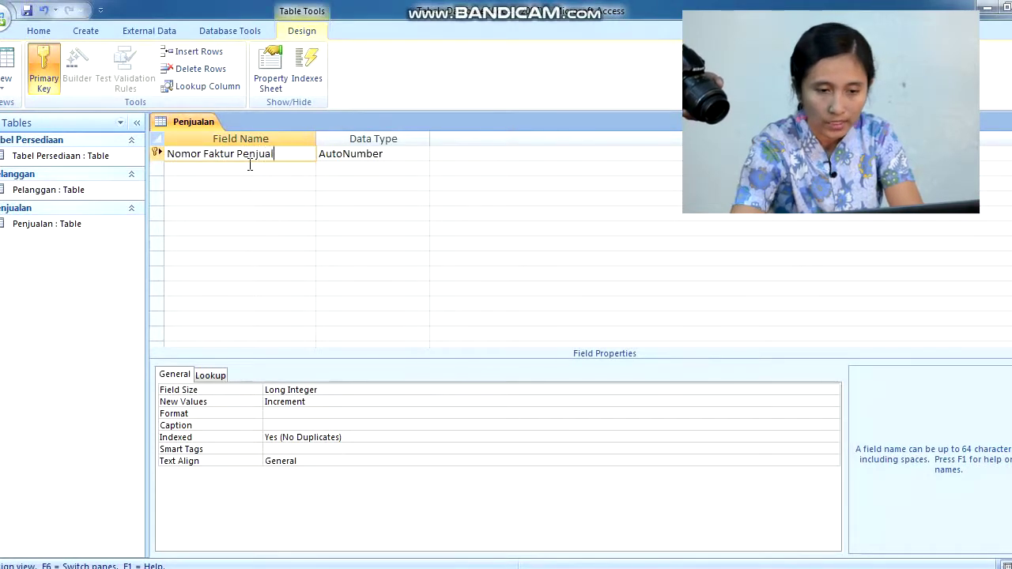
left_click(389, 153)
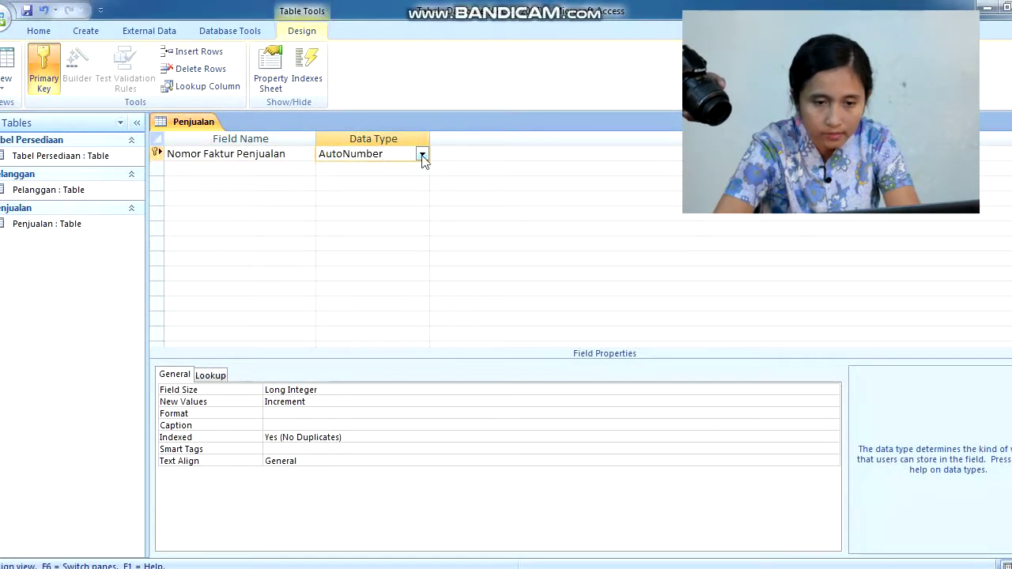
left_click(421, 154)
left_click(388, 198)
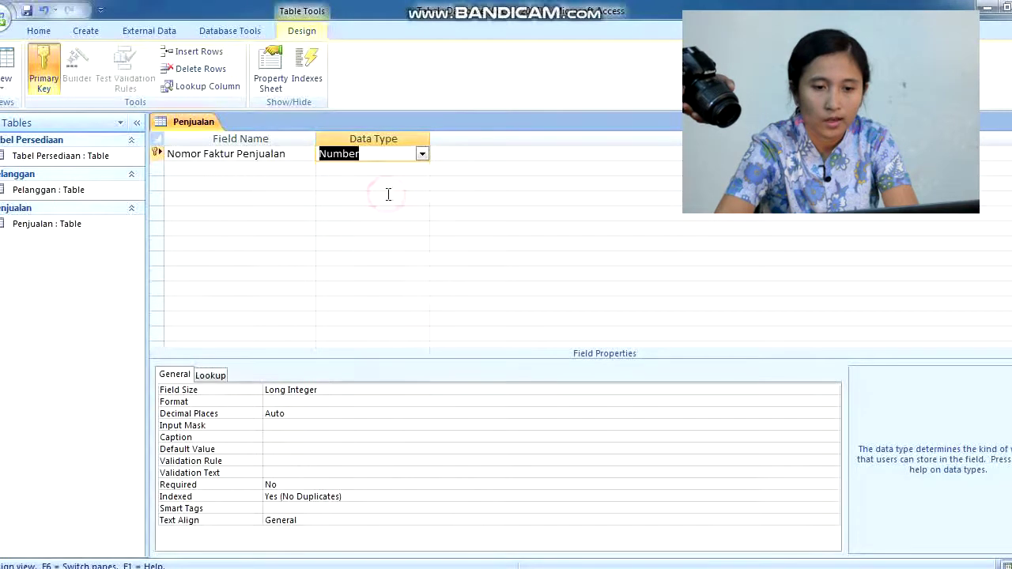
Step: Add a Tanggal field with the Date/Time data type to the Penjualan table
left_click(227, 167)
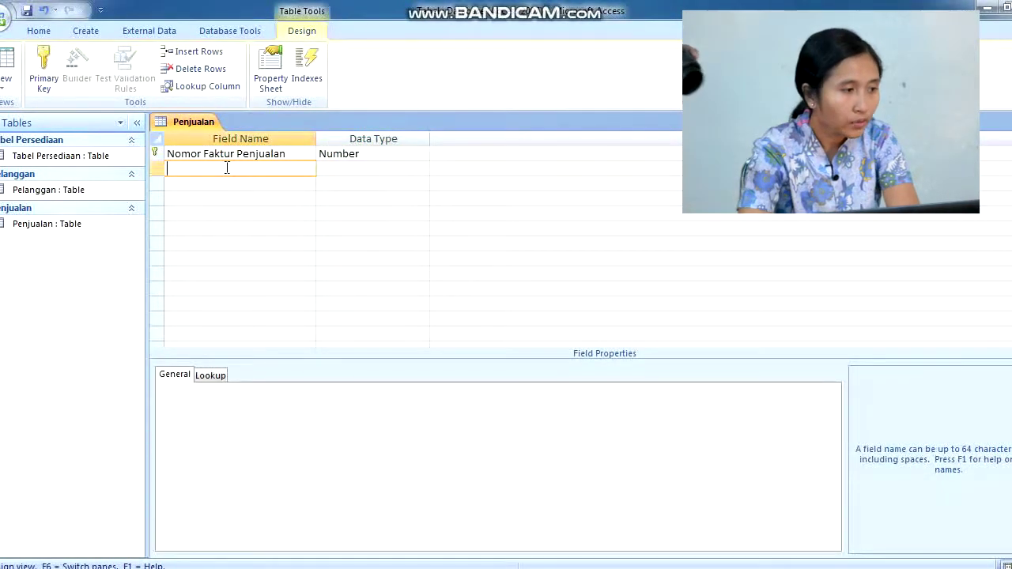
type("Tanggal")
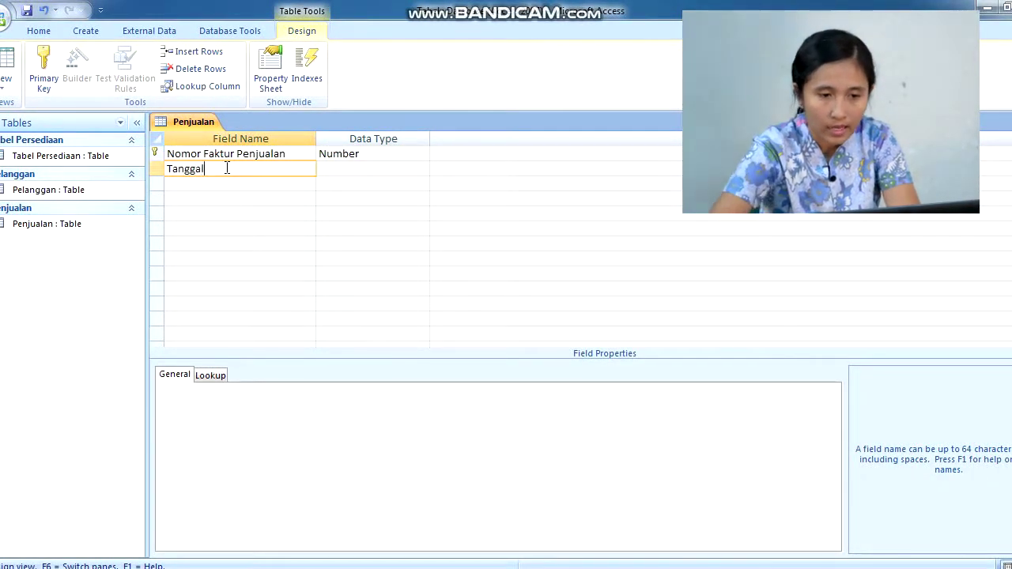
left_click(335, 170)
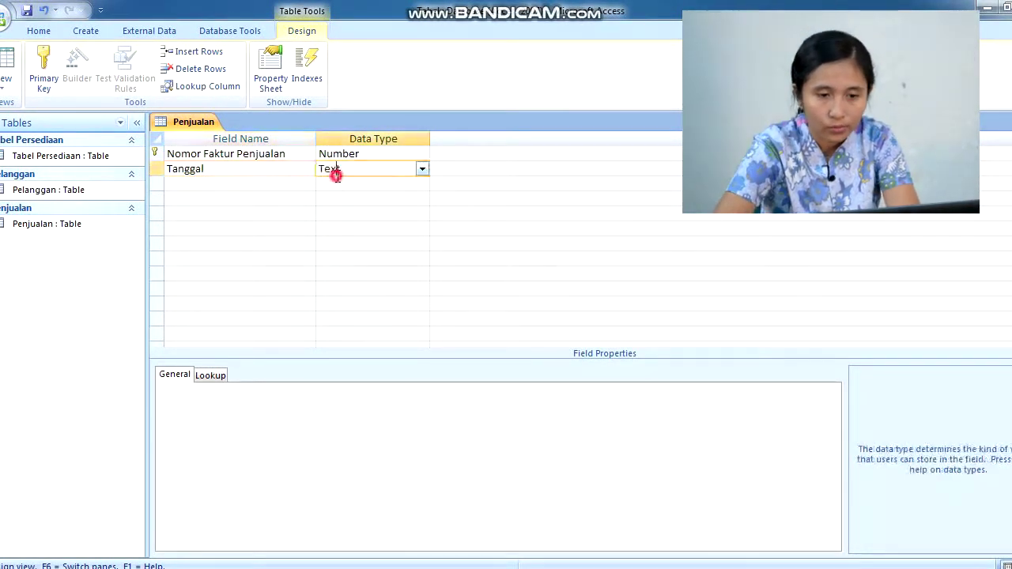
left_click(422, 171)
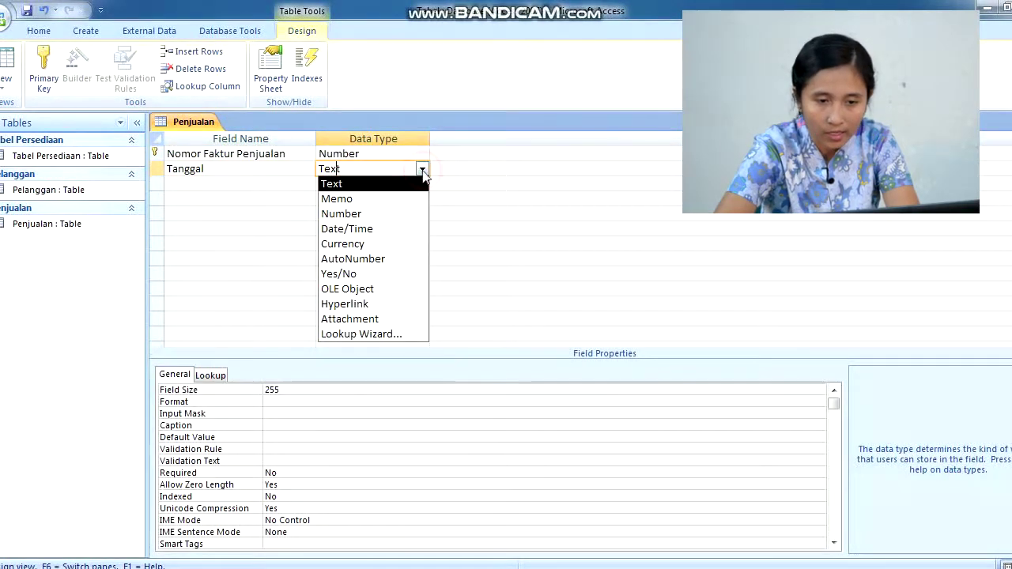
left_click(388, 235)
Step: Add a Wiraniaga field with the Text data type below Tanggal
left_click(223, 183)
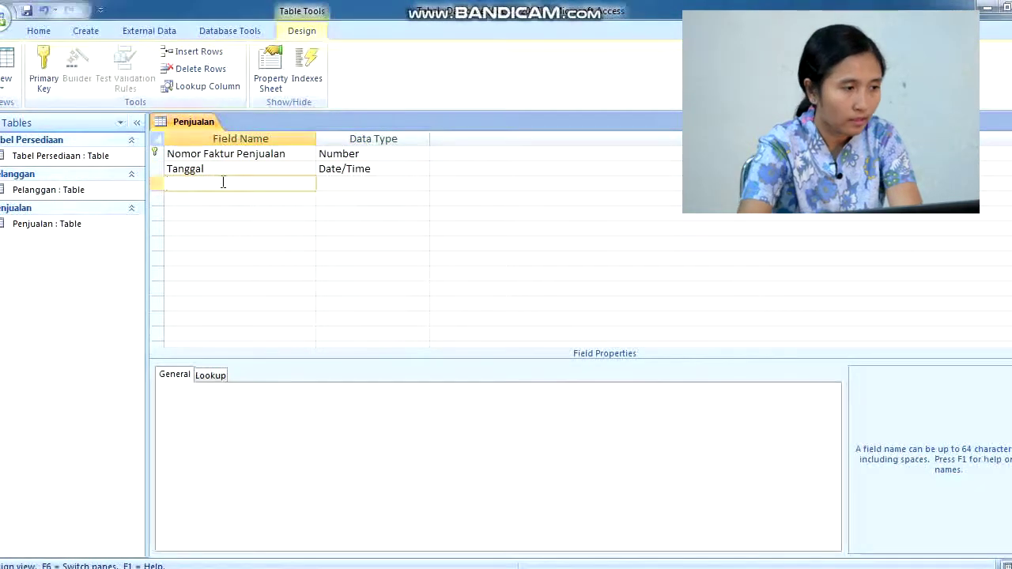
type("Wiraniaga")
left_click(345, 185)
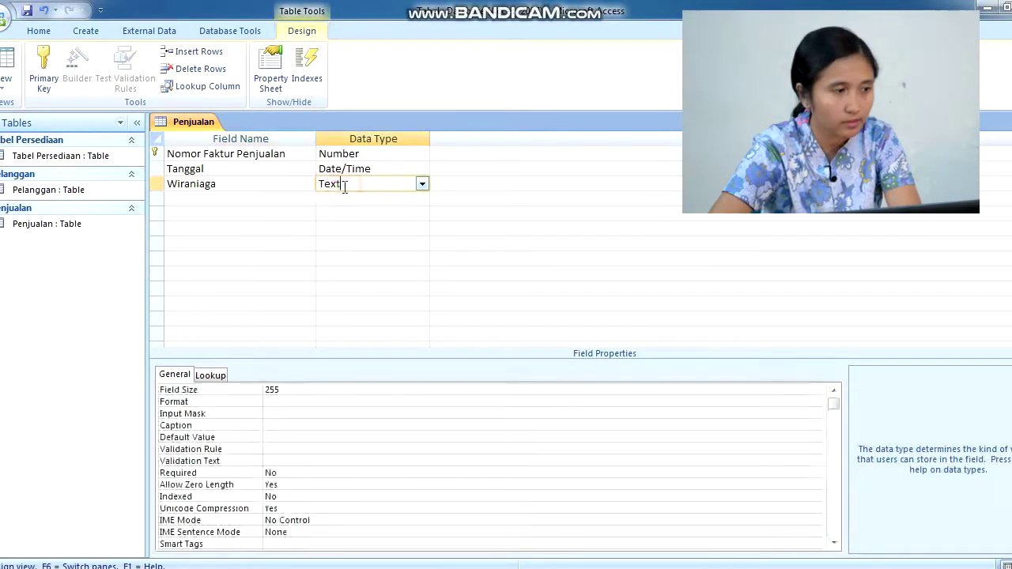
Step: Add a Kode Pelanggan field with the Number data type below Wiraniaga in the Penjualan table
left_click(230, 199)
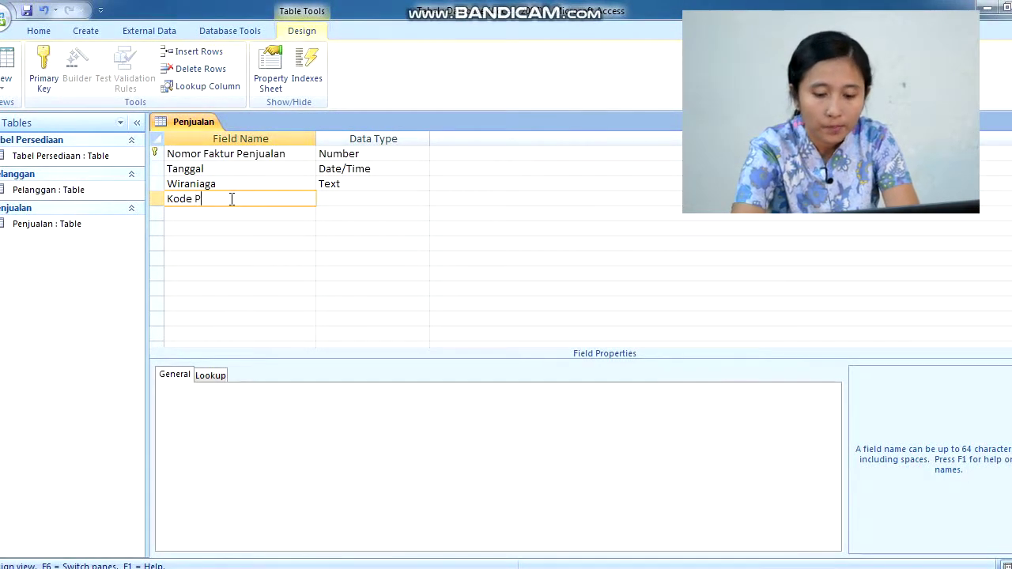
left_click(343, 202)
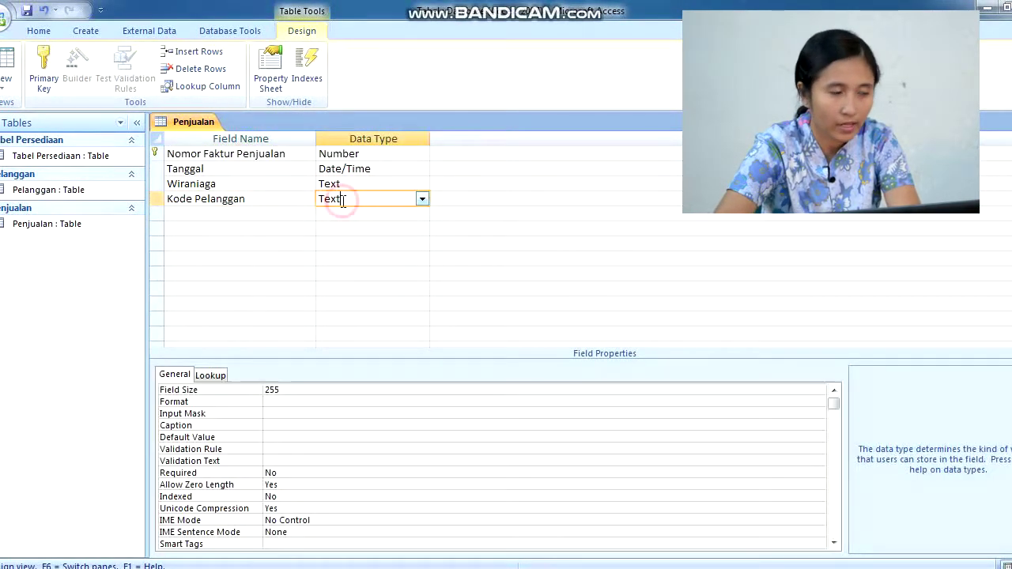
left_click(422, 200)
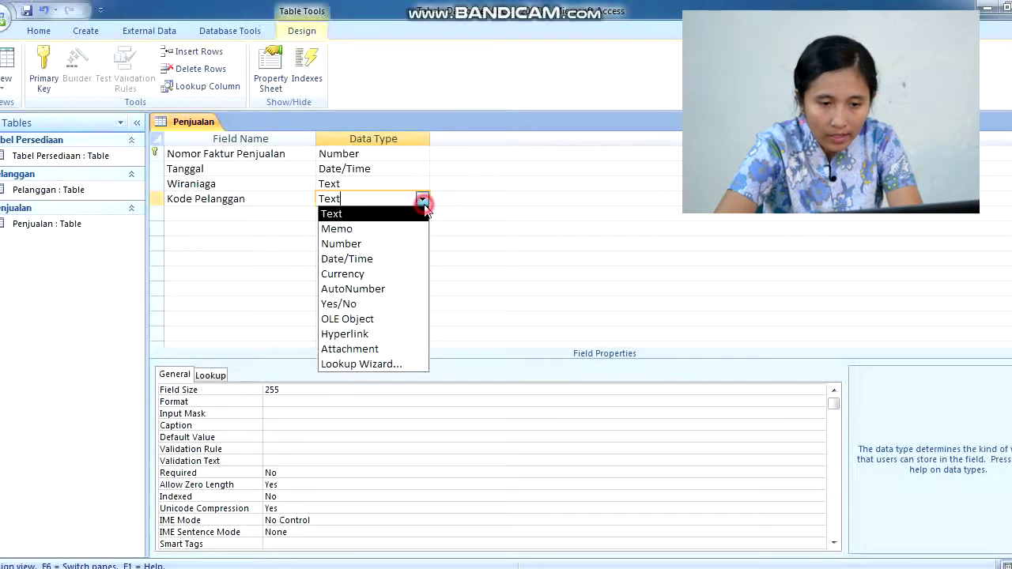
left_click(411, 244)
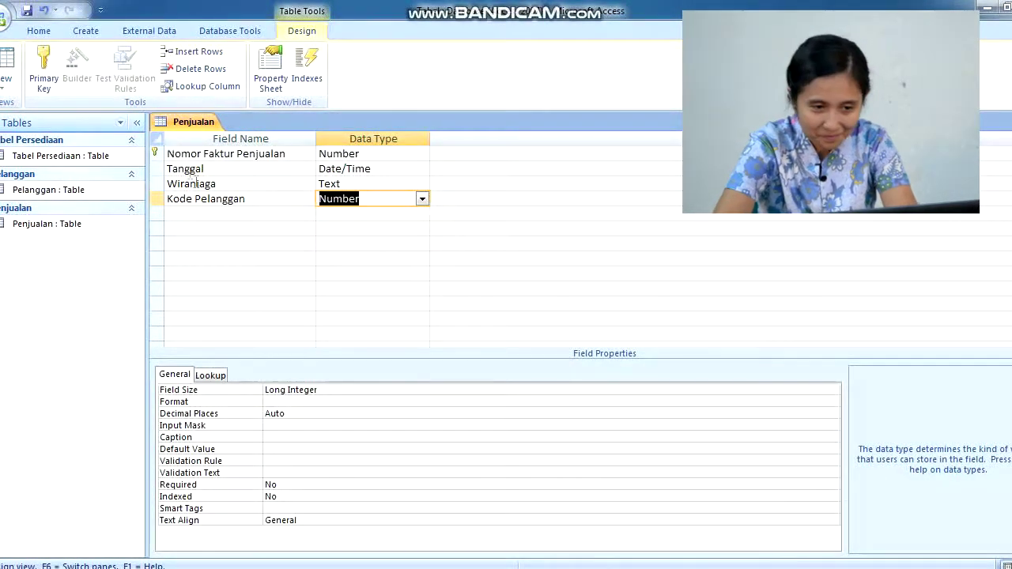
Step: Save the Penjualan table design and switch the table to Datasheet View
right_click(194, 124)
left_click(208, 128)
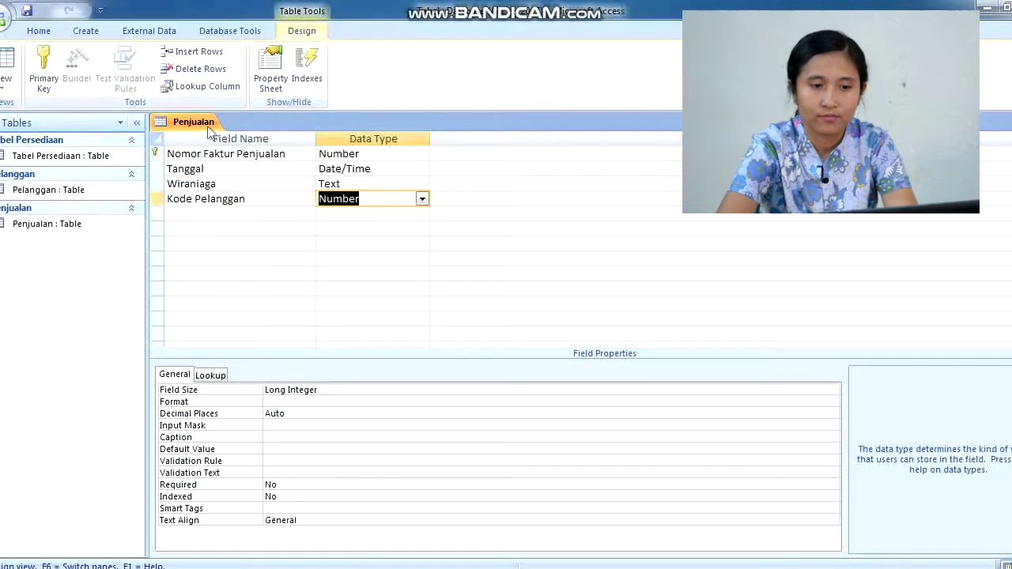
right_click(200, 128)
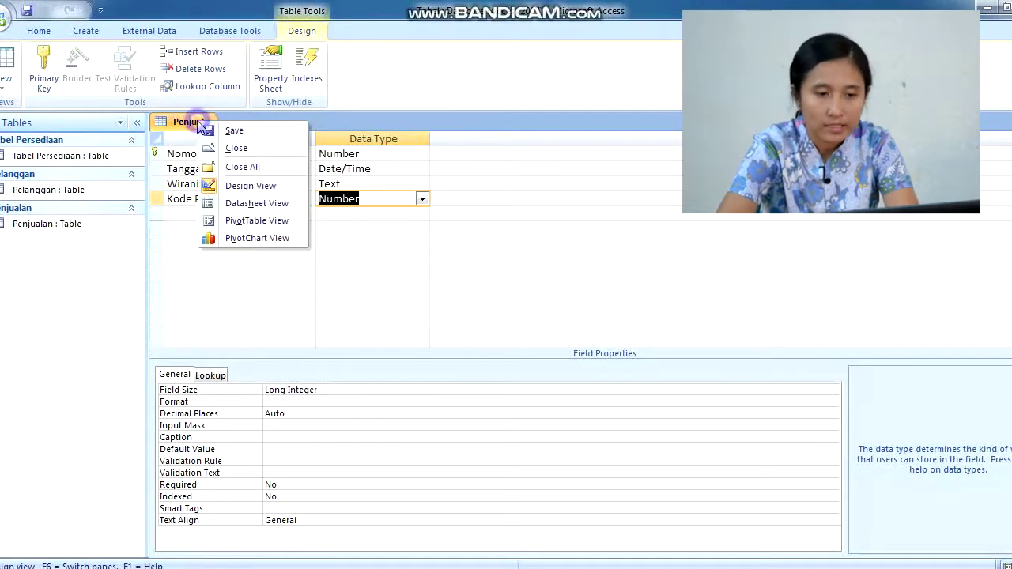
left_click(242, 206)
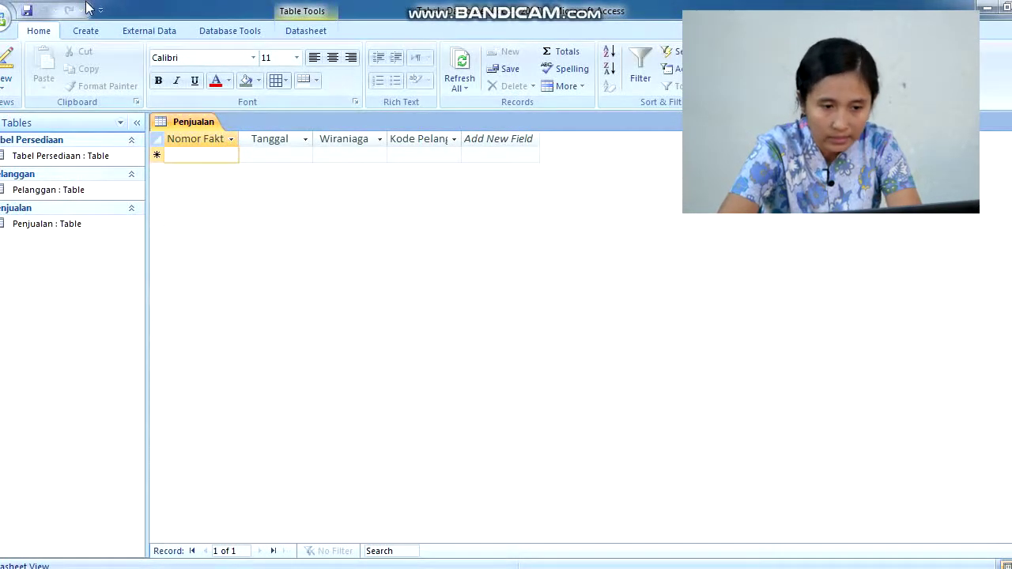
Step: Start importing the Excel file Penjualan.xlsx as a new table in the current database
left_click(145, 33)
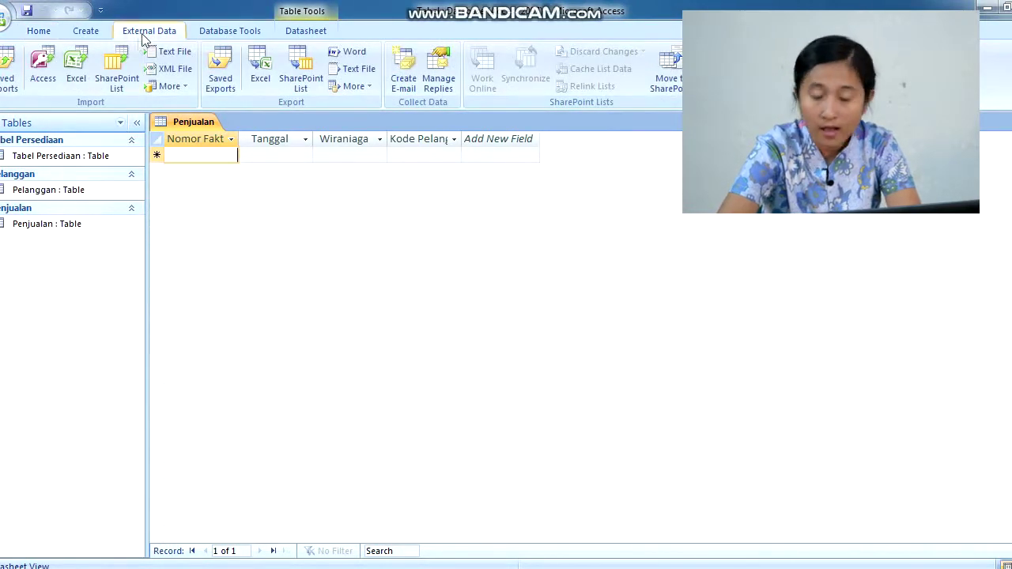
left_click(79, 88)
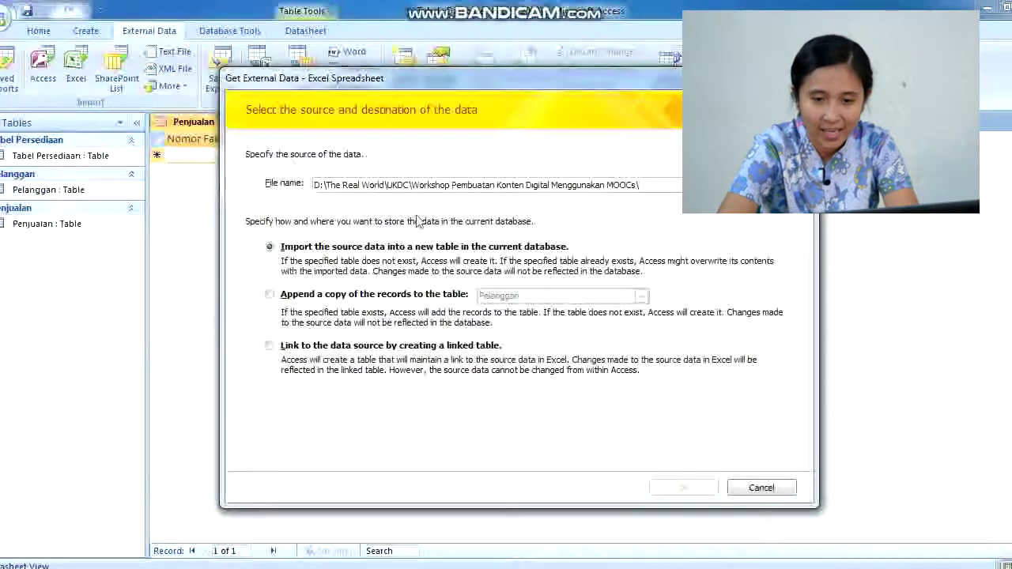
left_click(677, 185)
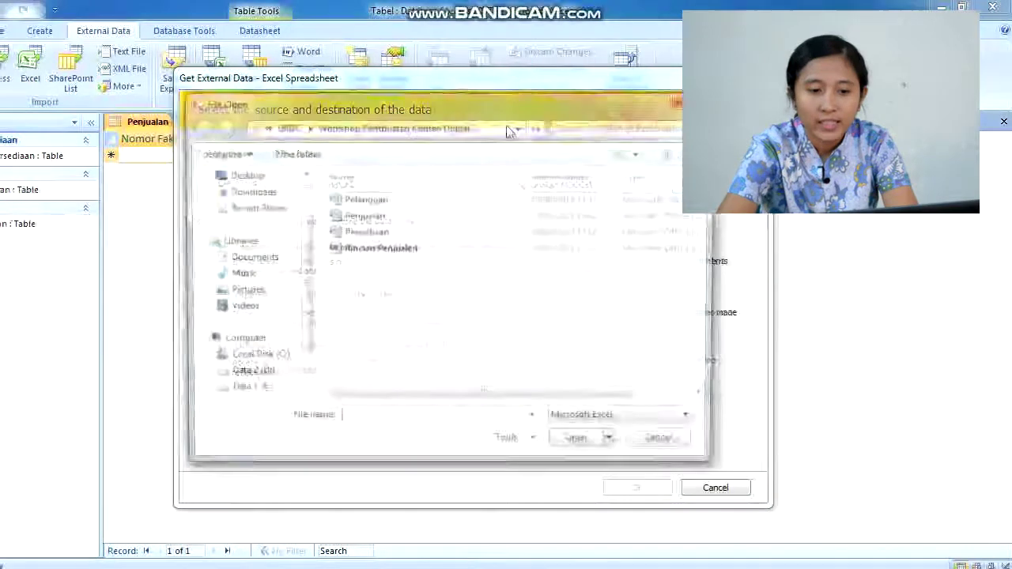
double_click(417, 217)
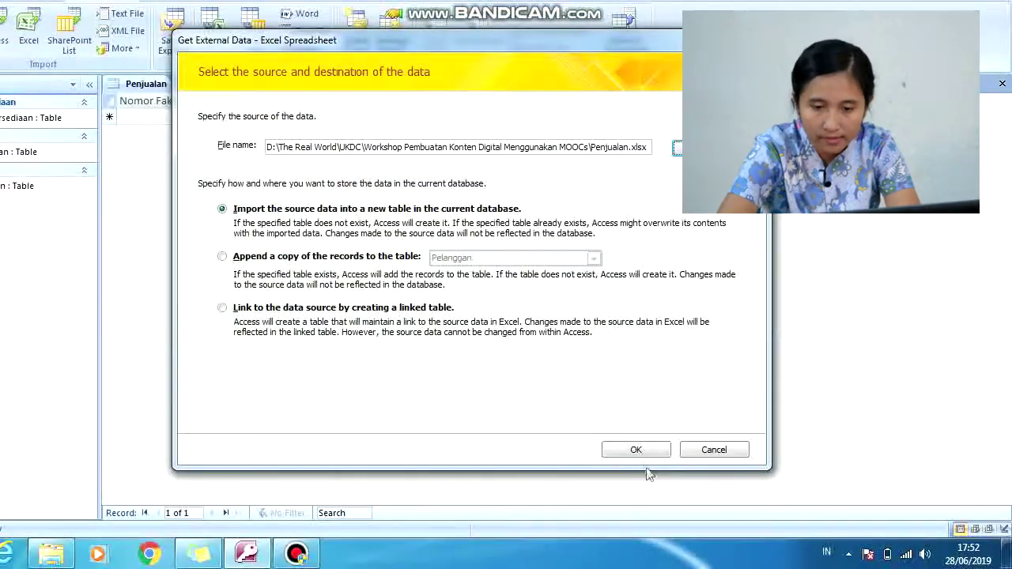
left_click(636, 456)
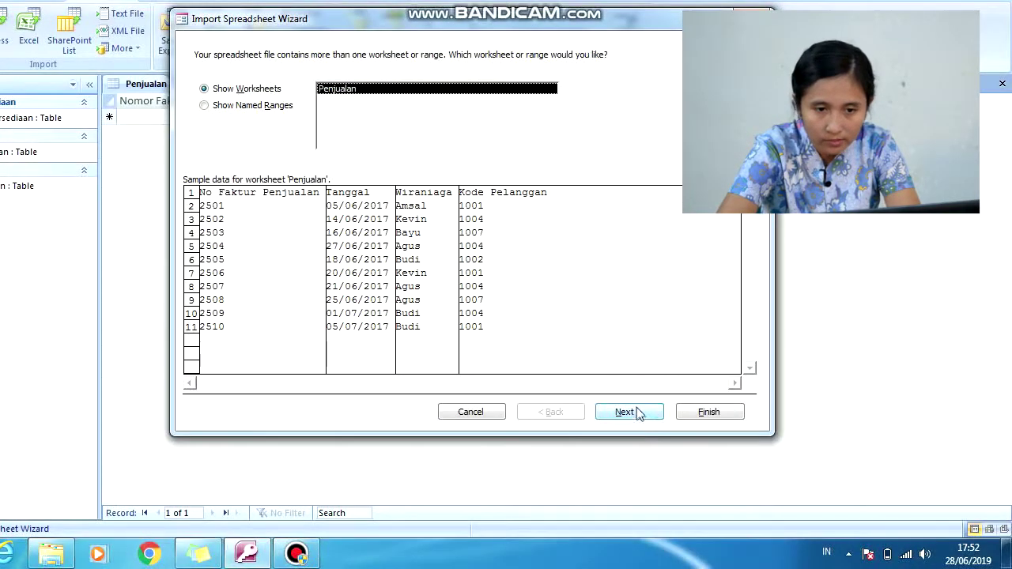
Step: Use the first row as column headings, keep the automatically added primary key, and try to import into the Penjualan table
left_click(625, 412)
left_click(625, 412)
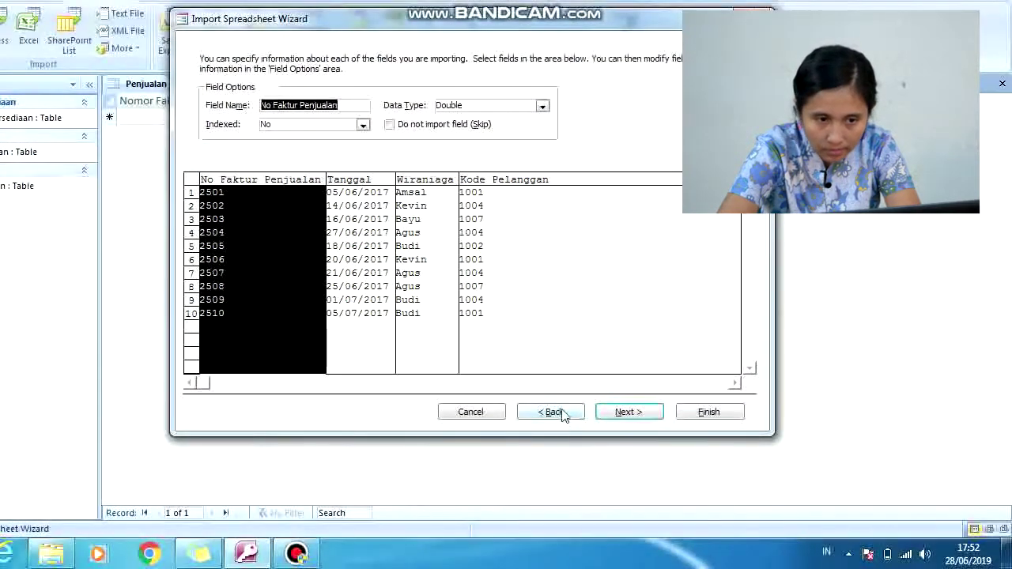
left_click(561, 413)
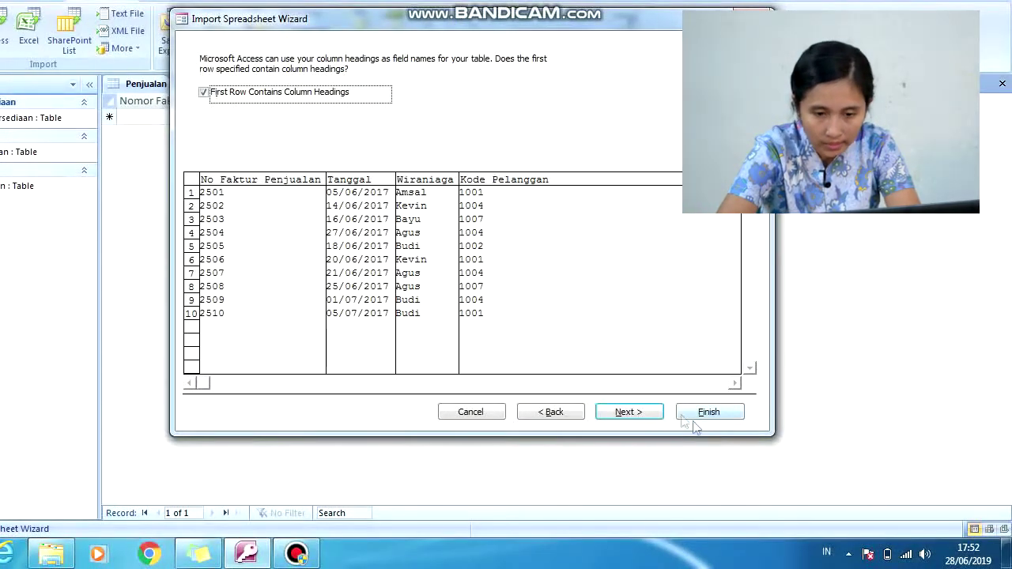
left_click(645, 414)
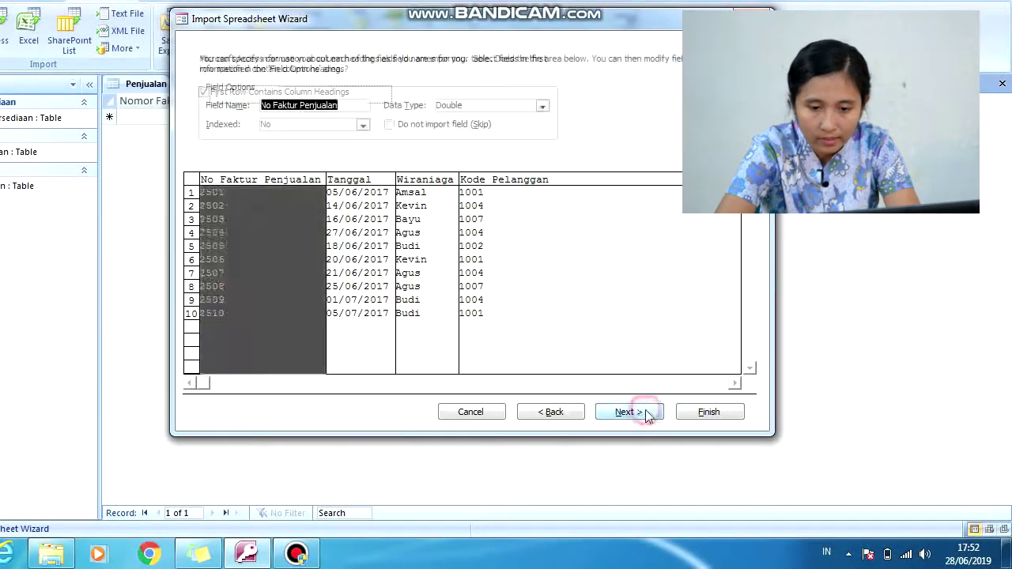
left_click(645, 414)
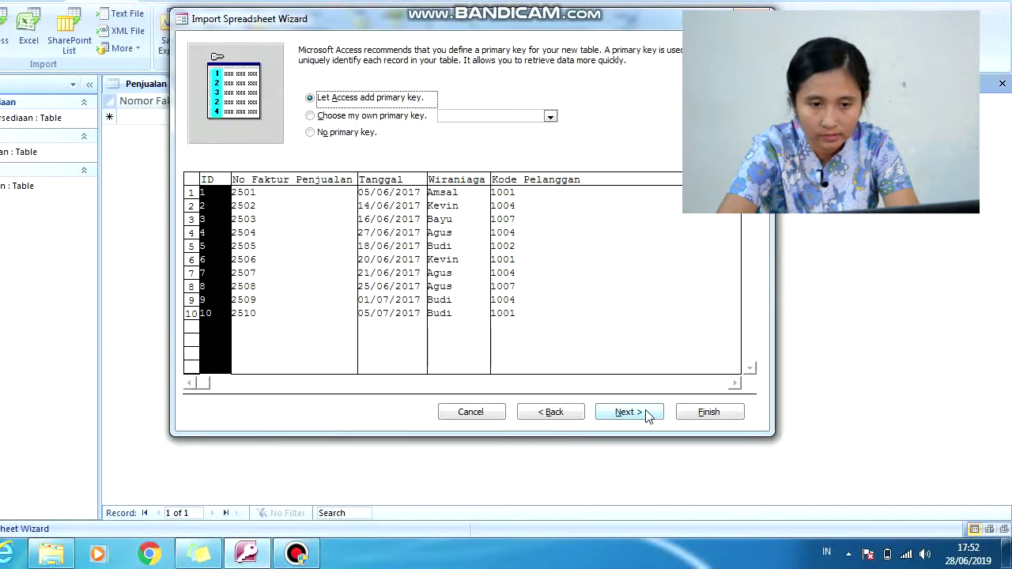
left_click(645, 414)
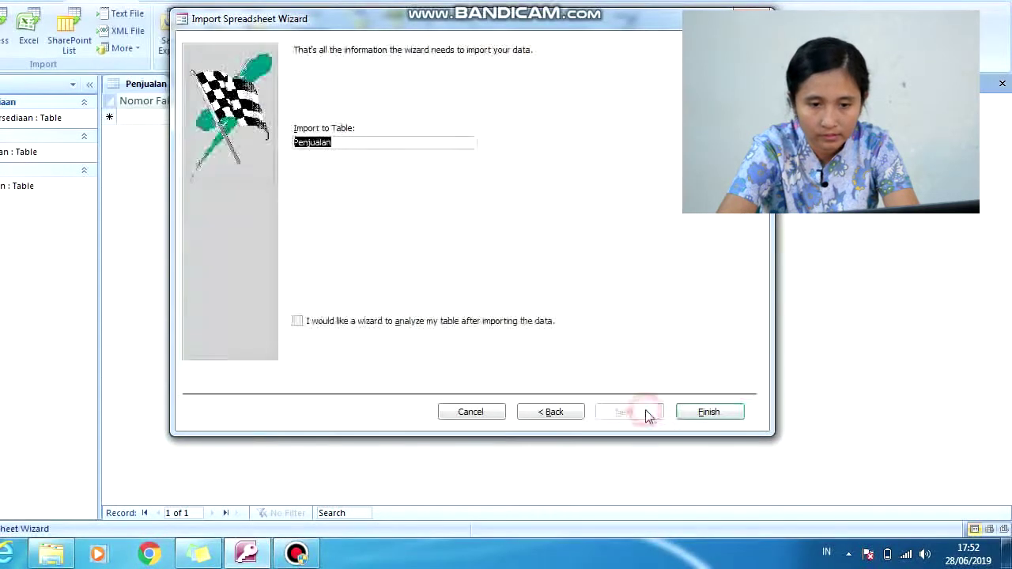
left_click(706, 412)
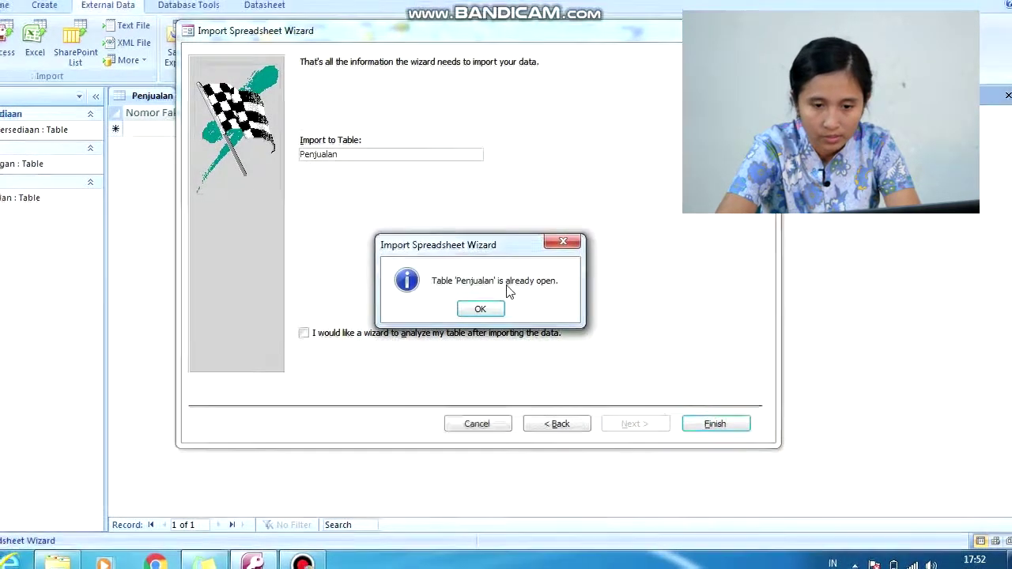
Step: Change the destination table name to Tabel Penjualan and finish the import without saving the import steps
left_click(479, 309)
left_click(354, 156)
type("Tabel")
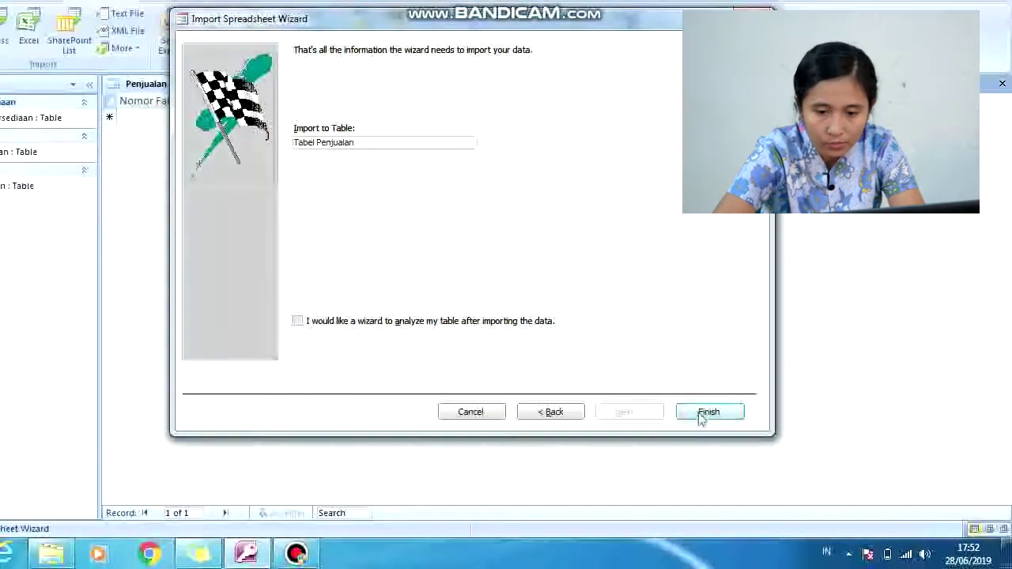
left_click(764, 426)
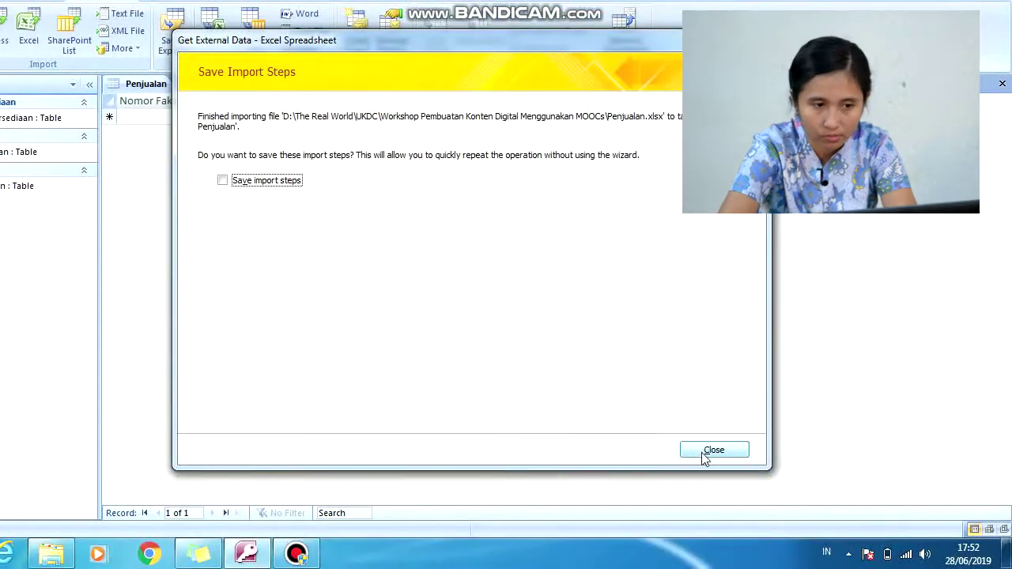
left_click(729, 472)
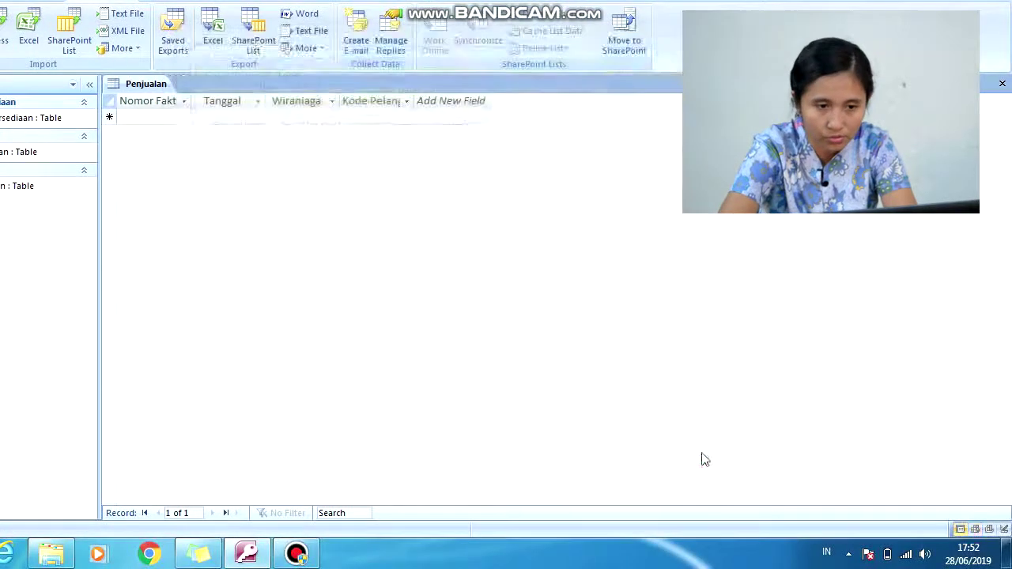
Step: Open the imported Tabel Penjualan table and switch it to Design View
double_click(71, 223)
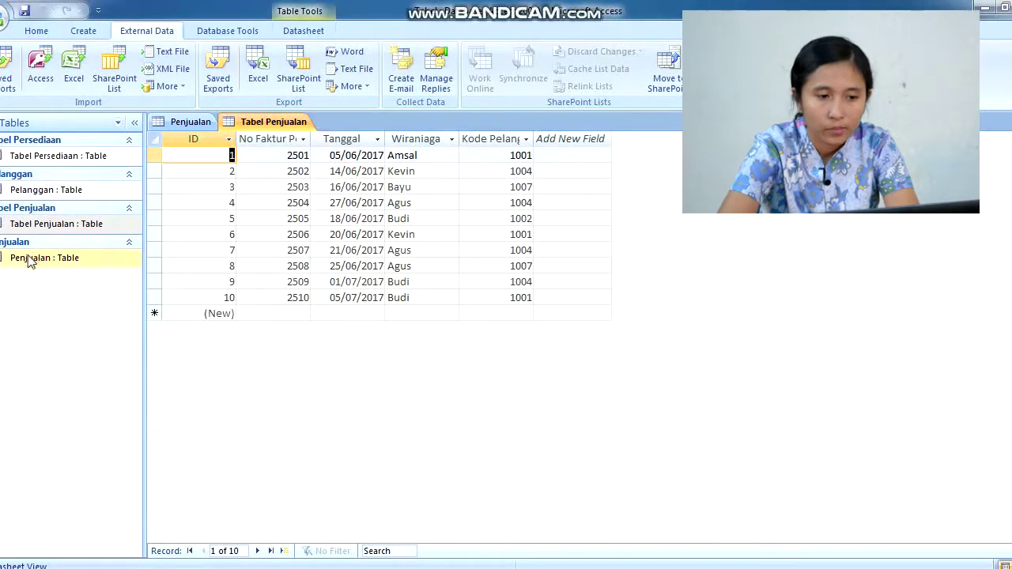
right_click(255, 124)
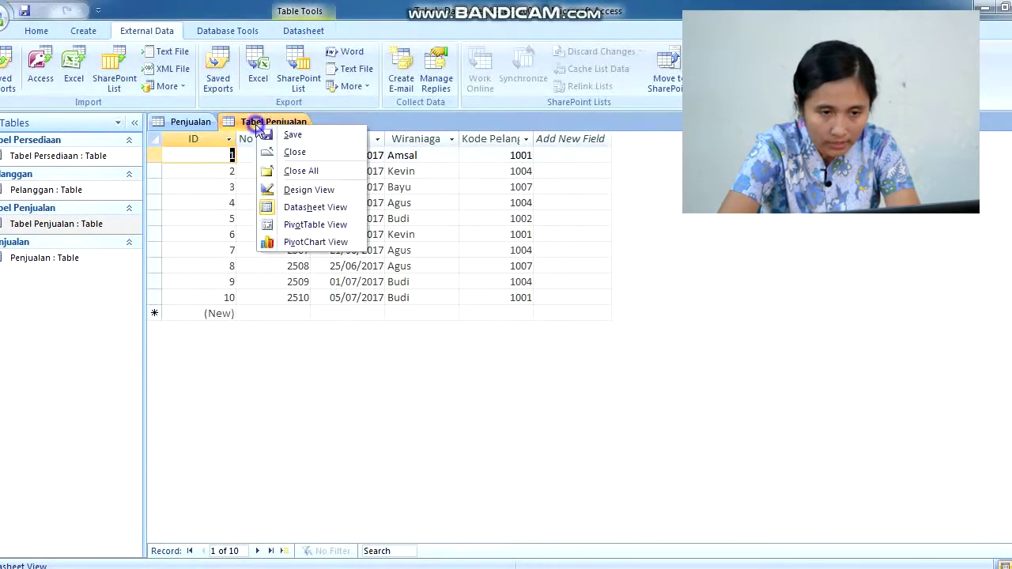
left_click(310, 194)
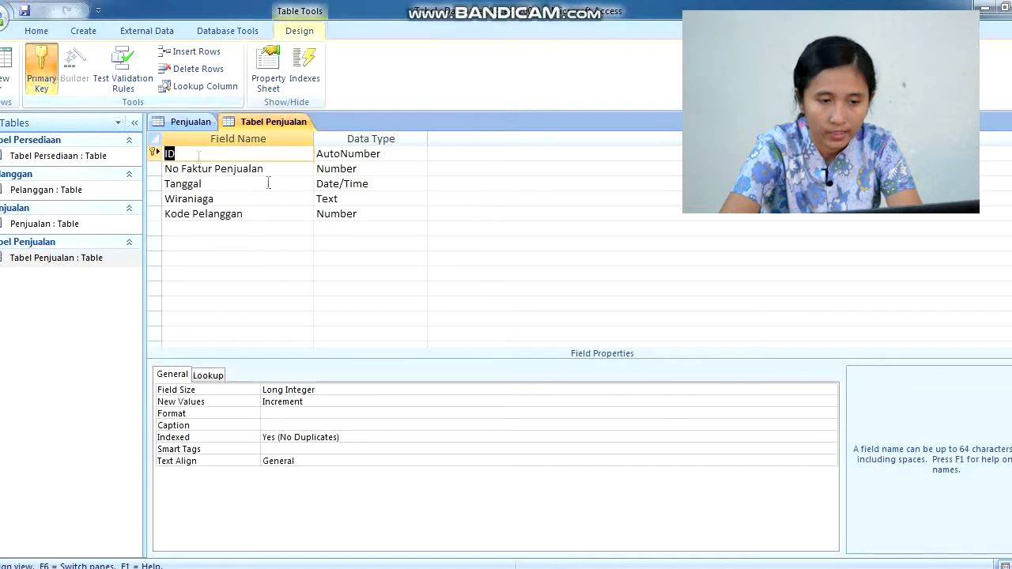
Step: Remove the primary key from the ID field of Tabel Penjualan and permanently delete that field
left_click(41, 70)
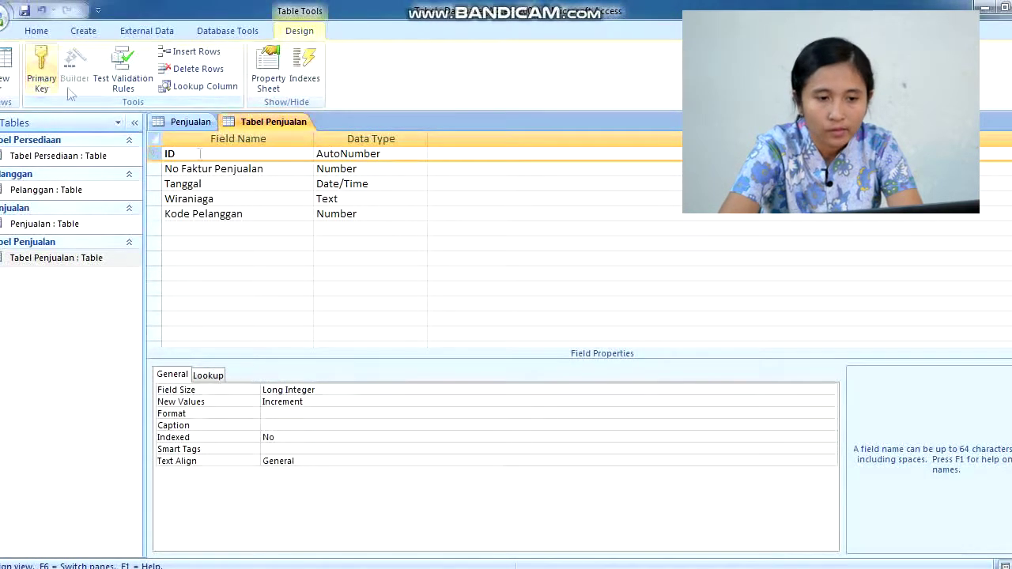
right_click(152, 151)
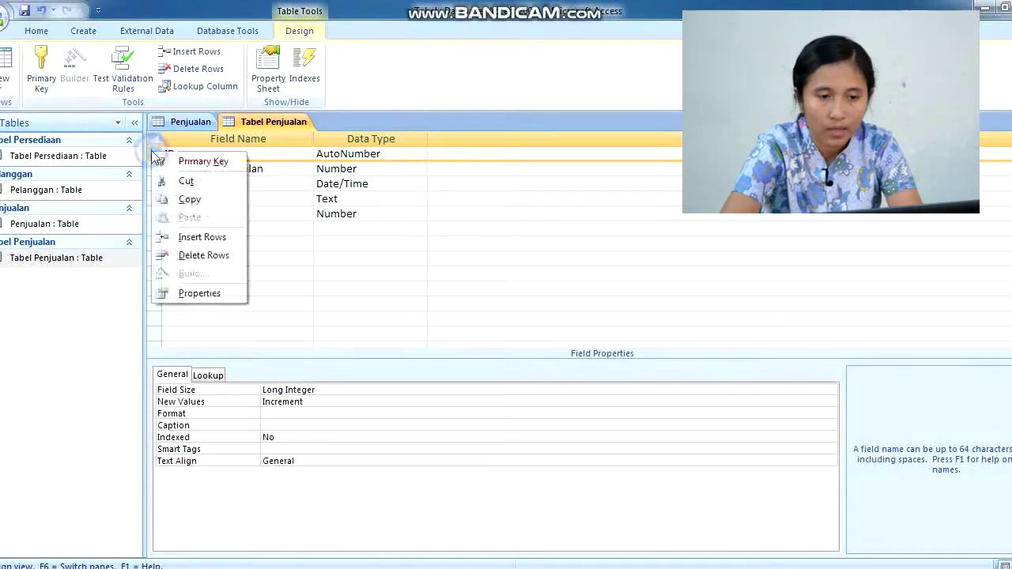
left_click(211, 255)
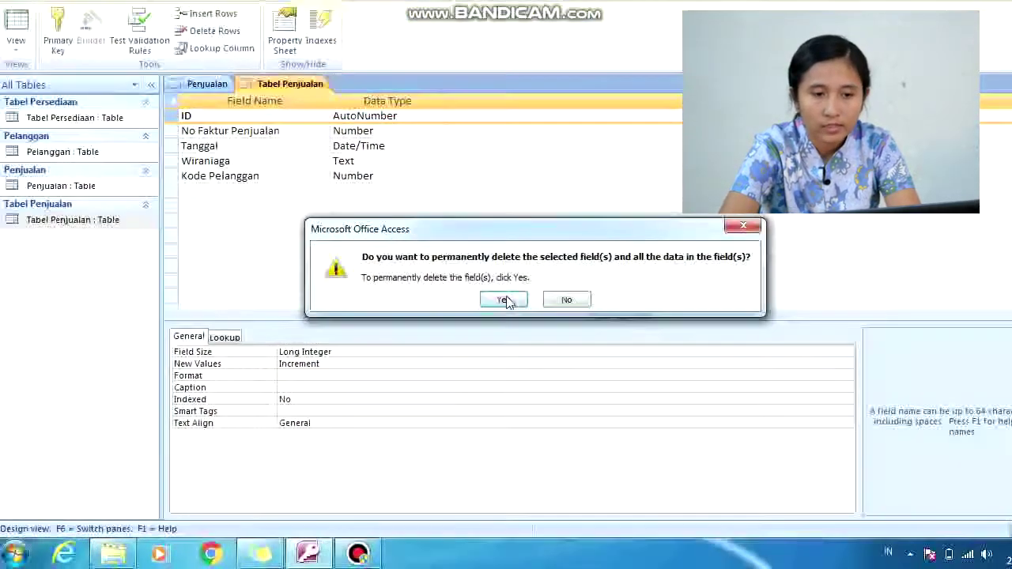
left_click(487, 337)
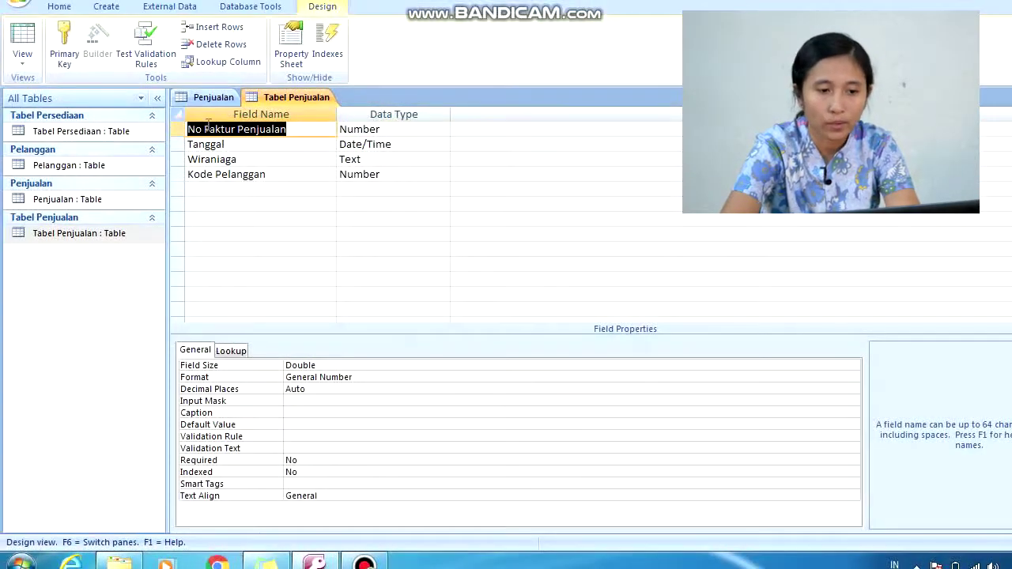
Step: Set No Faktur Penjualan as the primary key of Tabel Penjualan and save the table
left_click(176, 129)
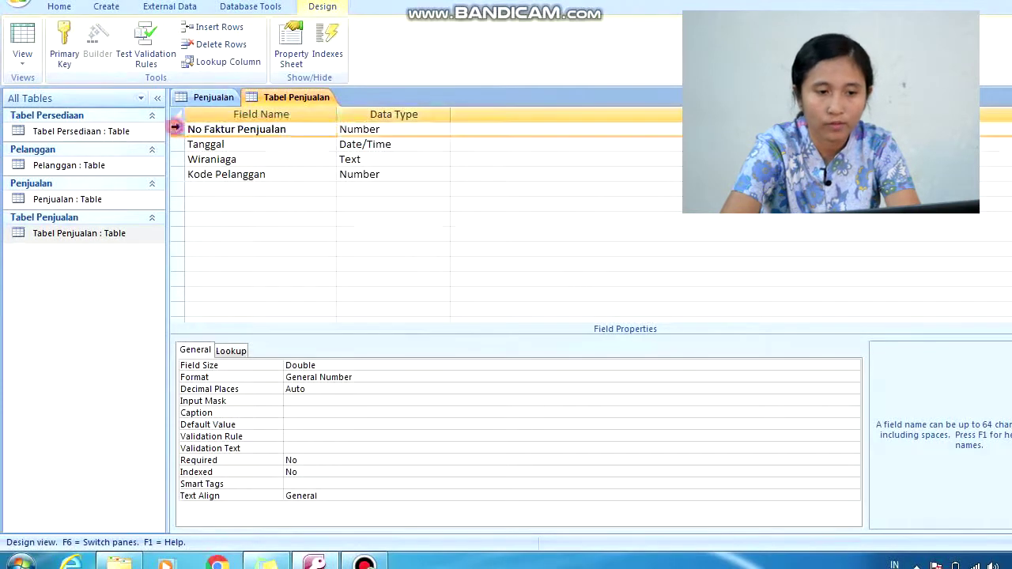
left_click(66, 49)
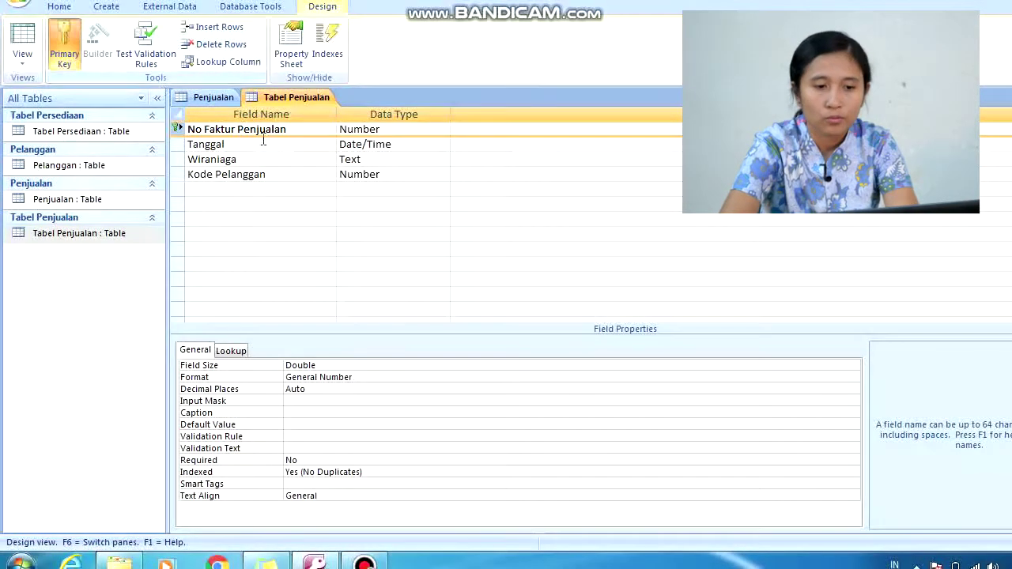
right_click(271, 95)
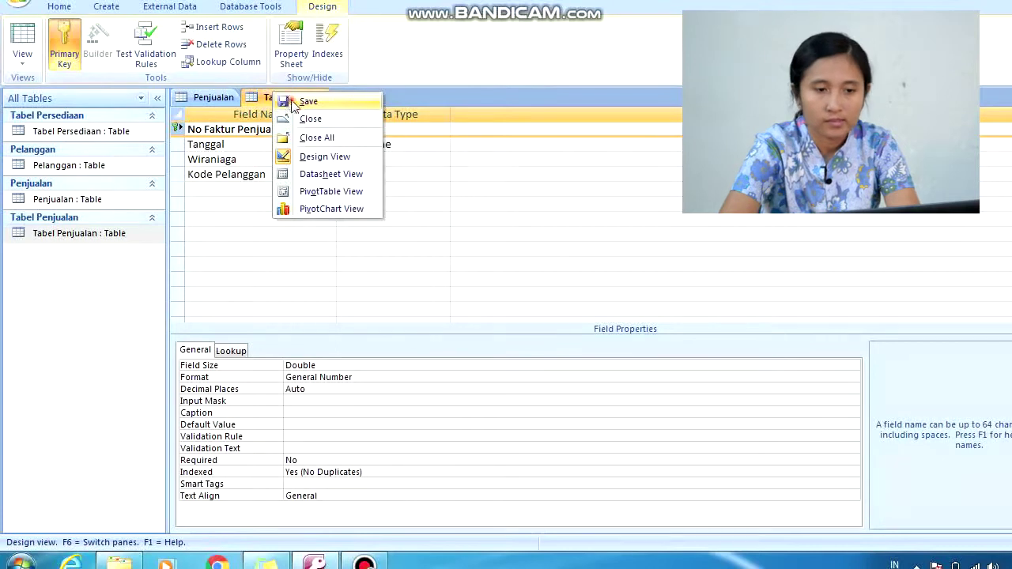
left_click(291, 101)
Step: Show Tabel Penjualan in Datasheet View and save it
right_click(278, 96)
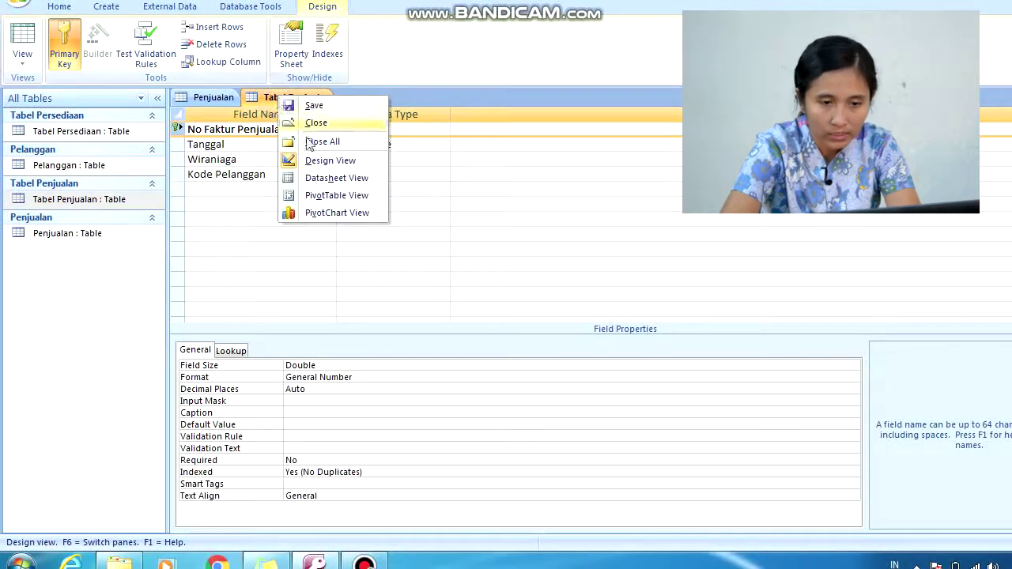
left_click(333, 177)
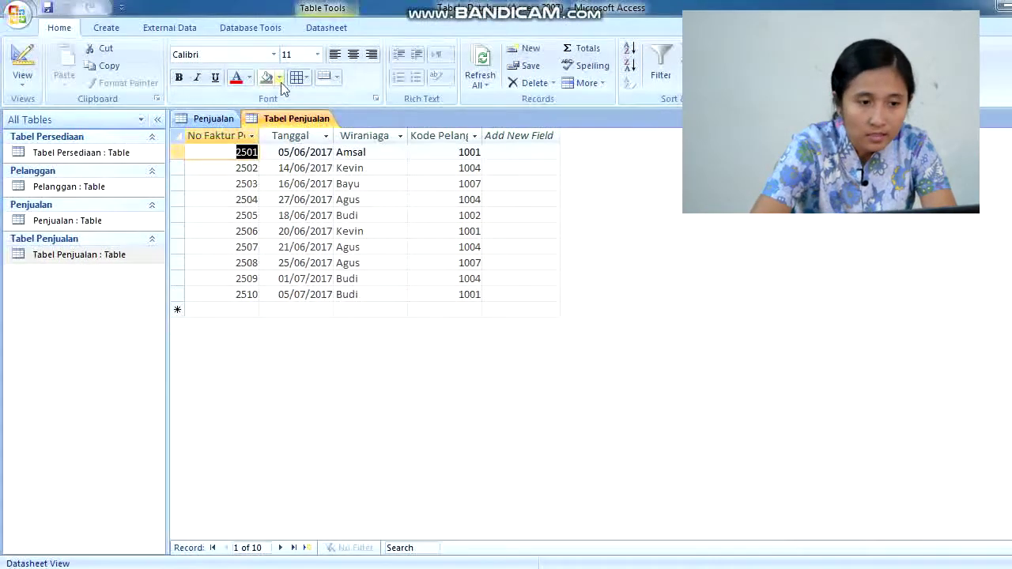
right_click(314, 119)
left_click(336, 123)
Step: Create a new blank table and save it under the name Rincian Penjualan
left_click(105, 28)
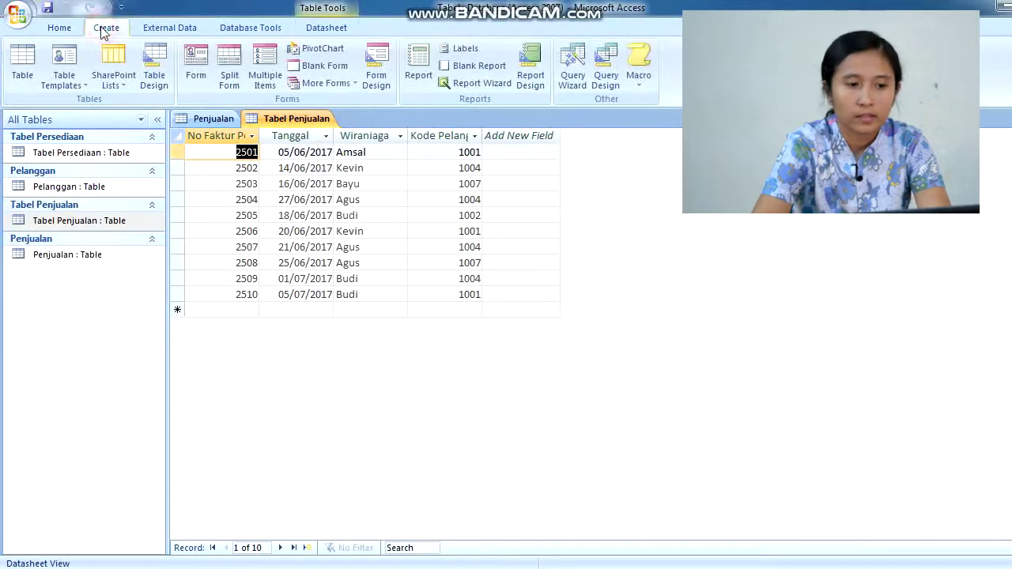
left_click(22, 76)
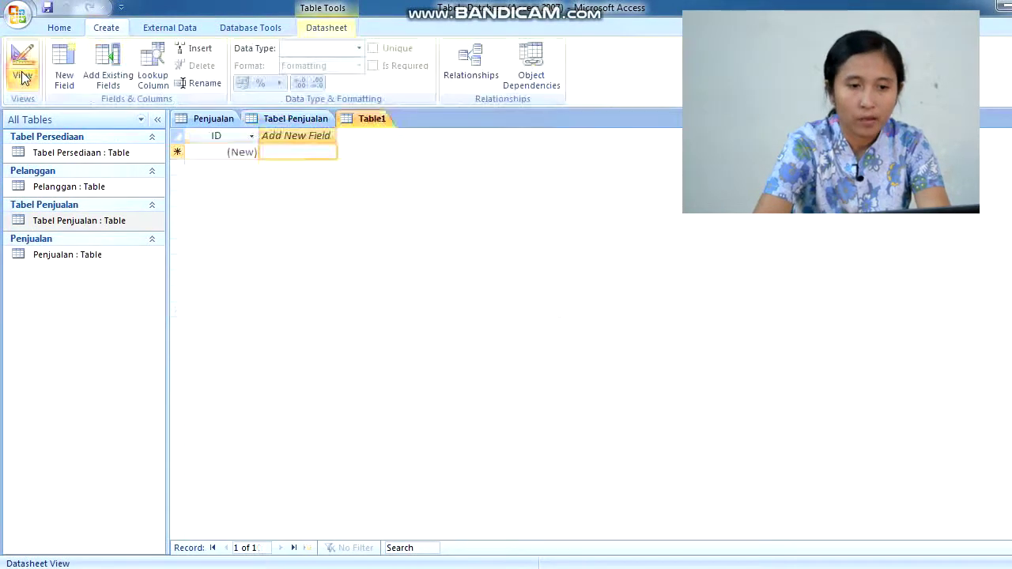
right_click(371, 120)
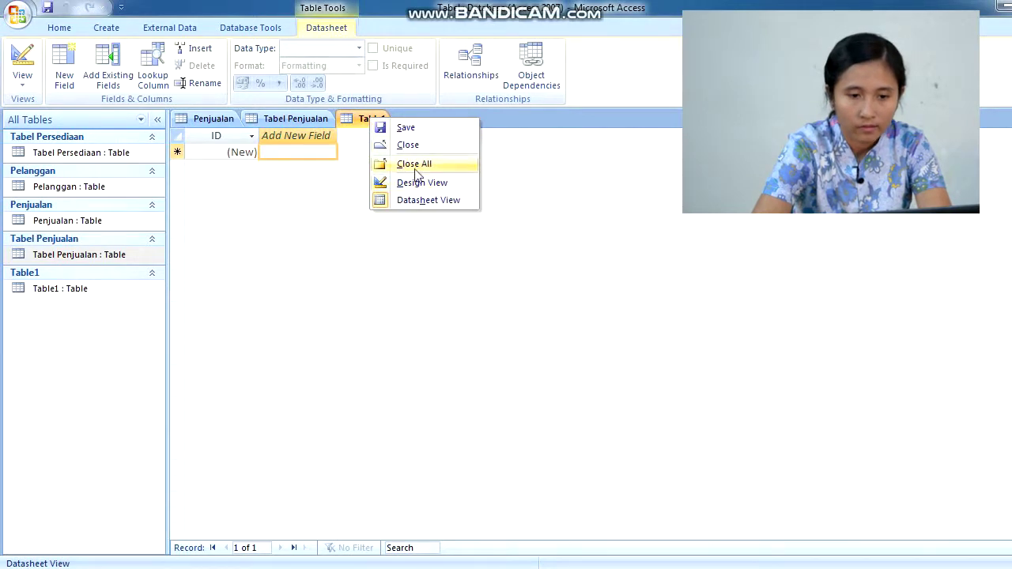
left_click(406, 127)
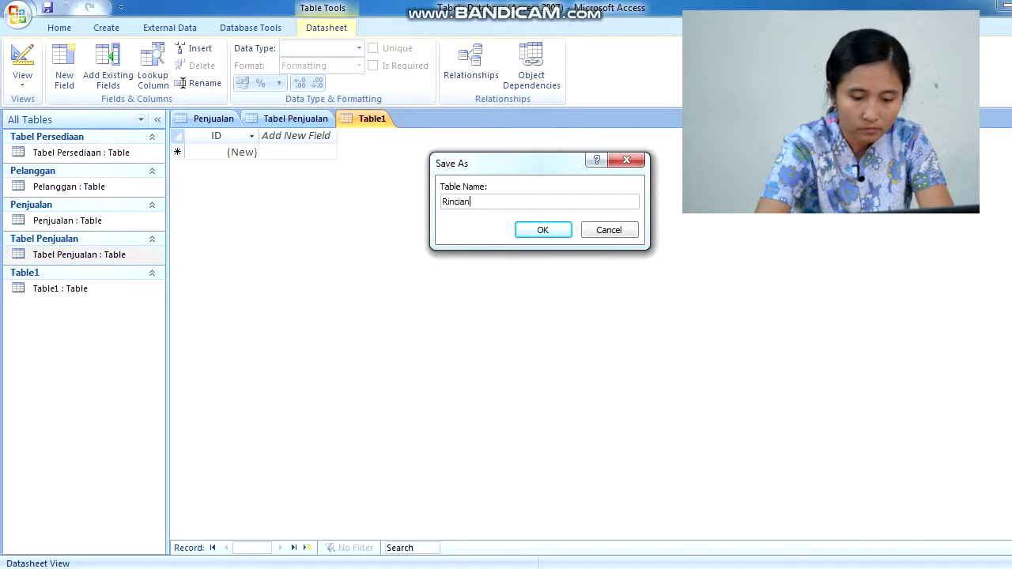
left_click(562, 232)
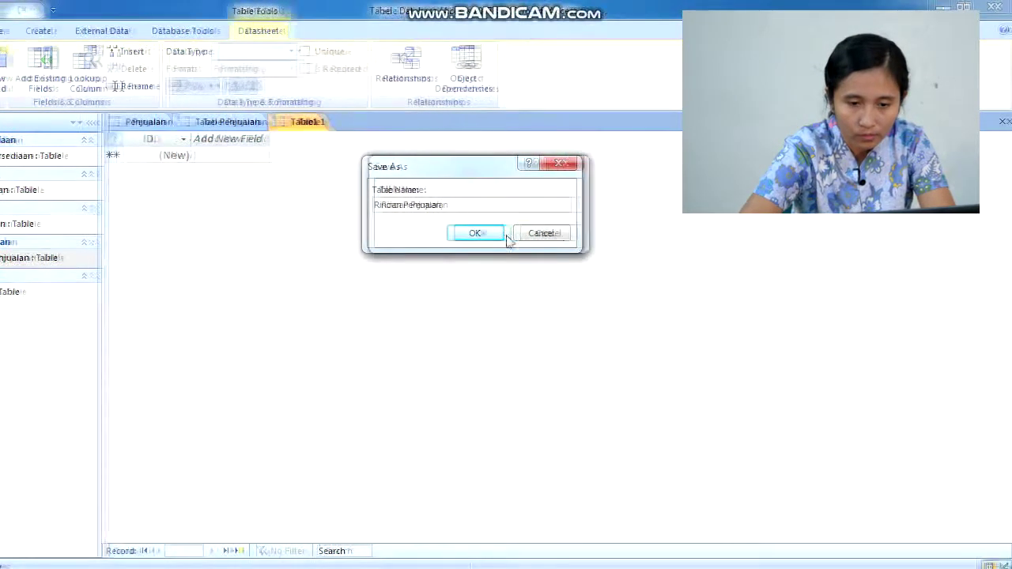
Step: Switch Rincian Penjualan to Design View and remove the primary key from its ID field
right_click(366, 130)
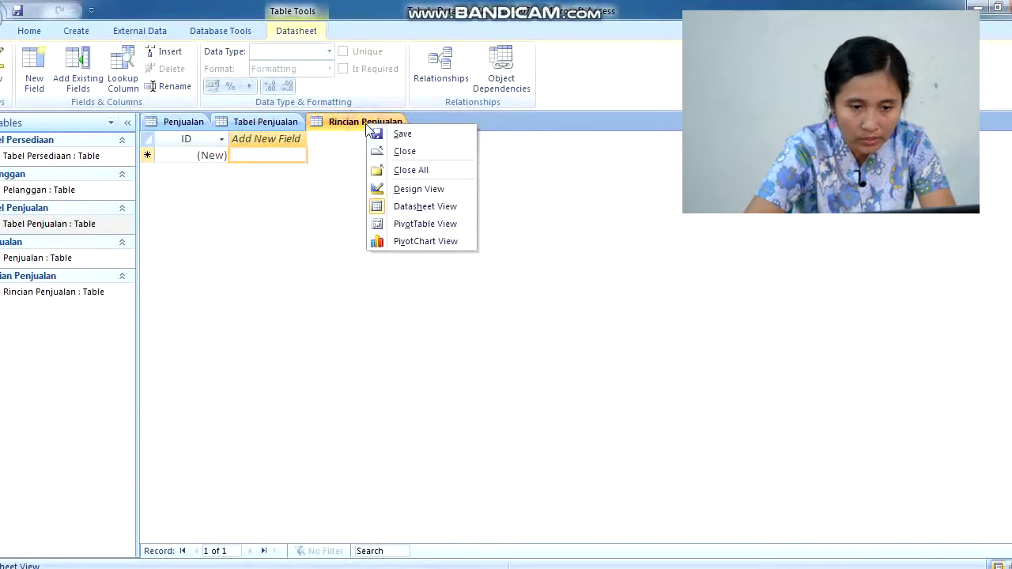
left_click(418, 190)
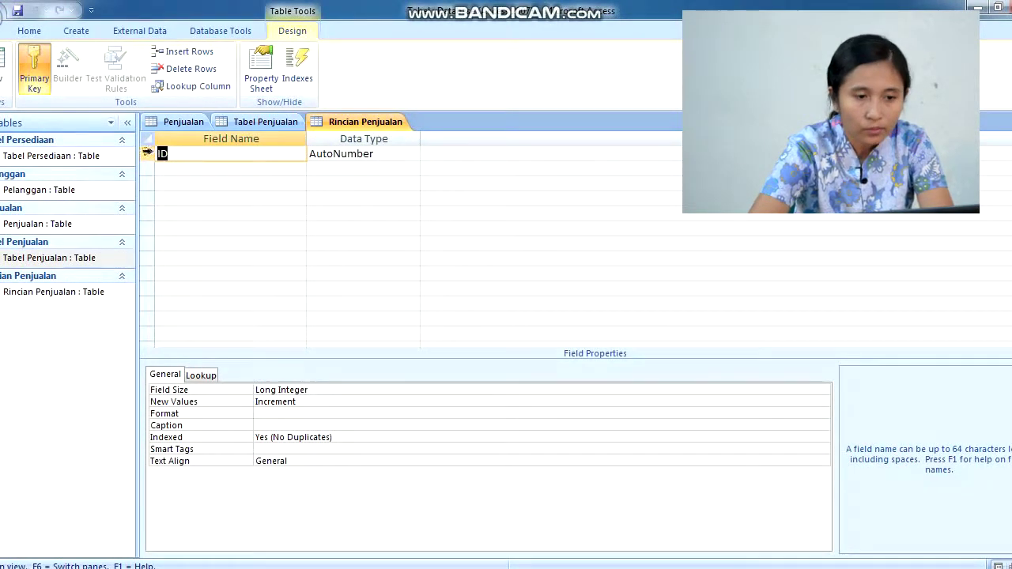
left_click(148, 154)
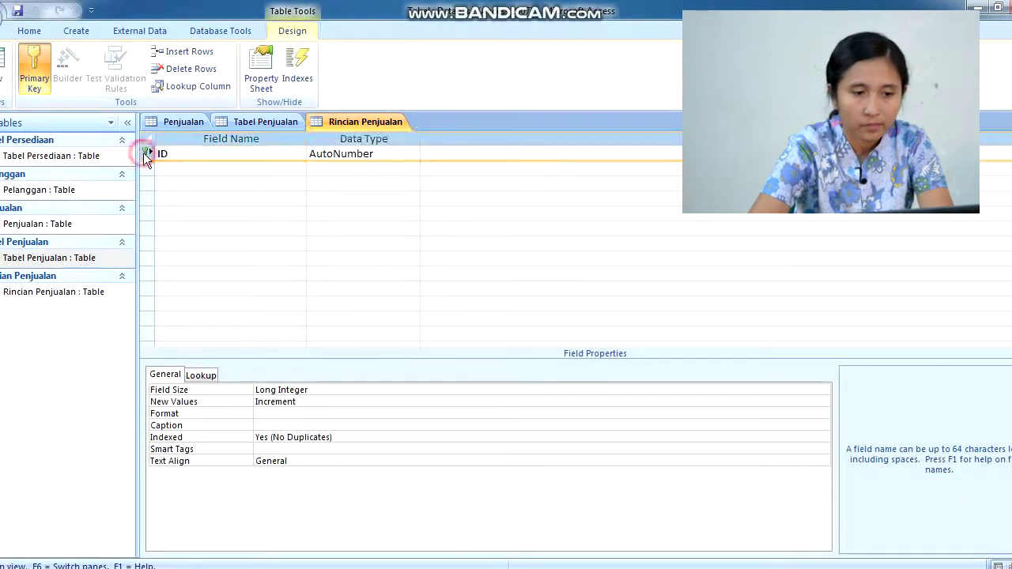
left_click(35, 69)
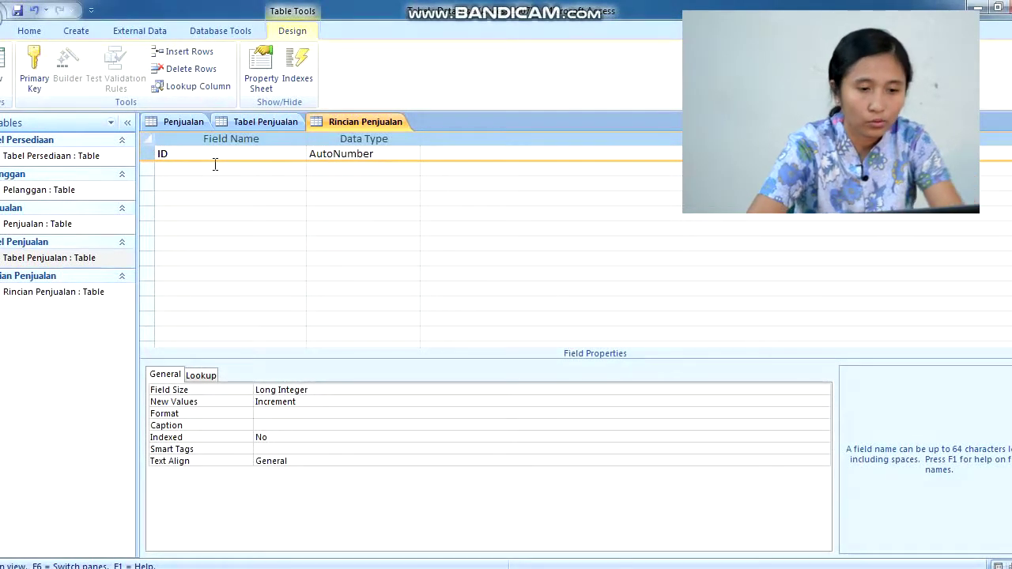
Step: Rename the ID field to Nomor Faktur Penjualan and set its data type to Number
left_click(202, 158)
double_click(202, 158)
type("Nomor Faktur Penjualan")
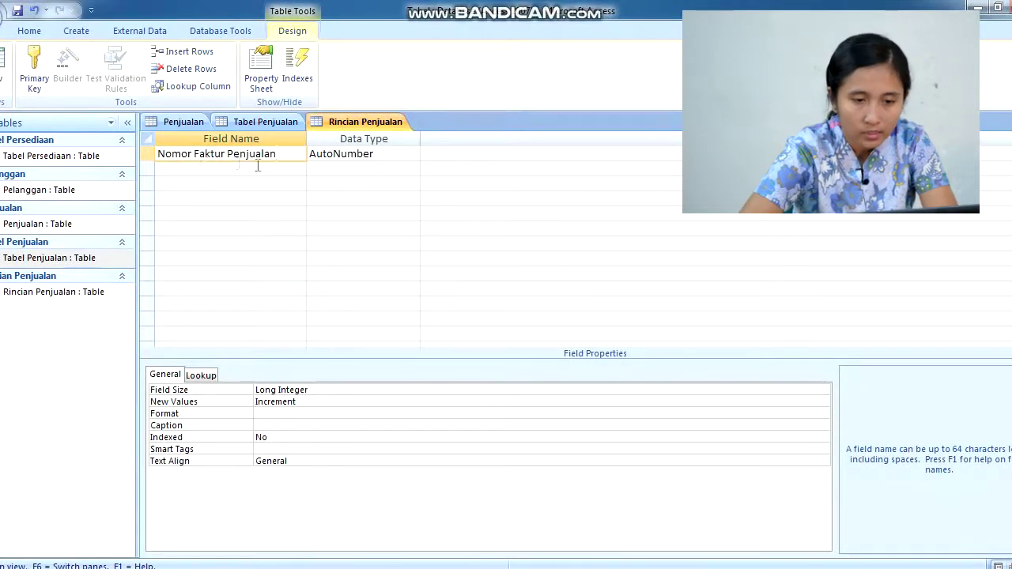
left_click(346, 157)
left_click(412, 154)
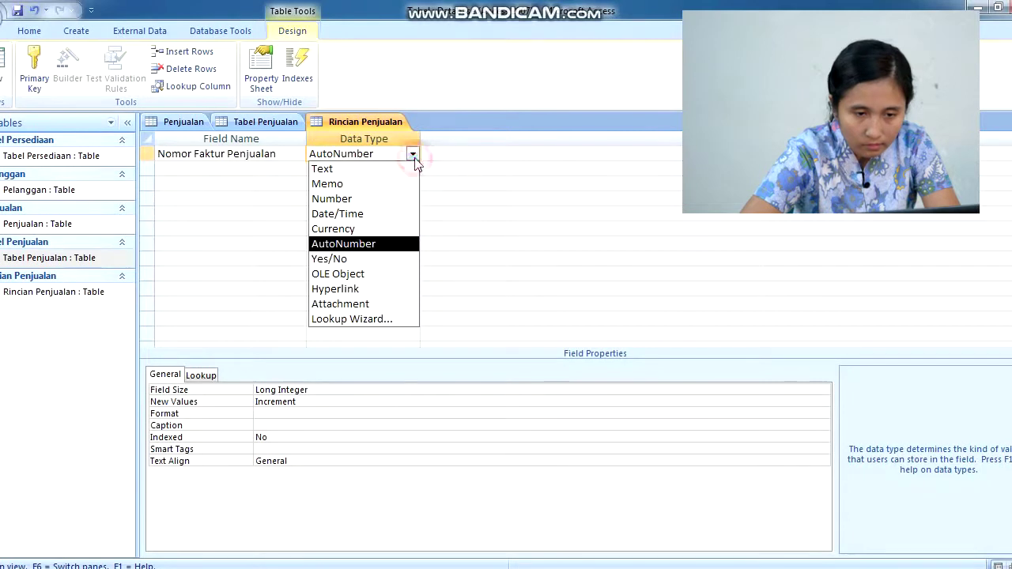
left_click(357, 199)
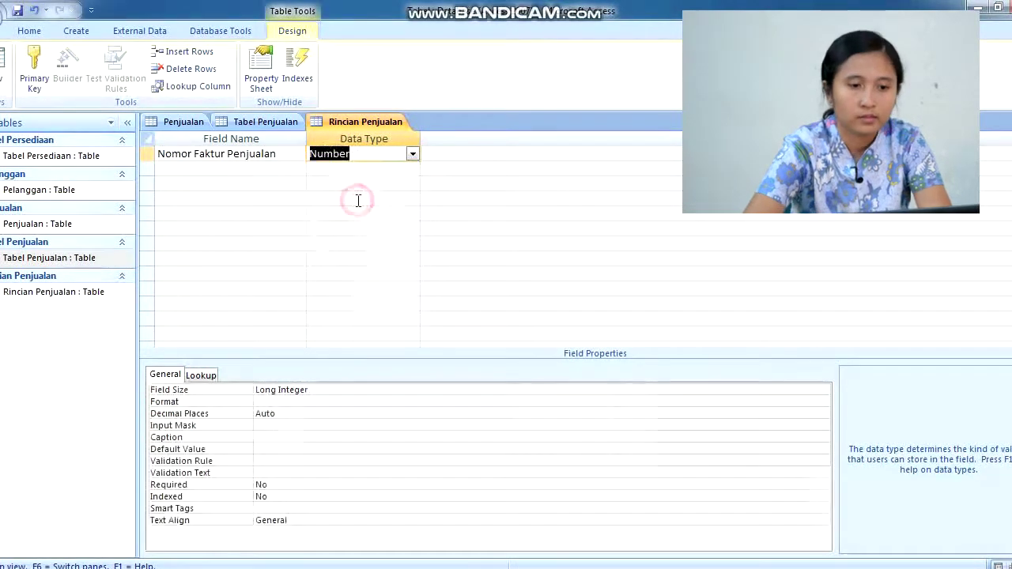
Step: Add a second field named Kode Produk with the Number data type
left_click(228, 167)
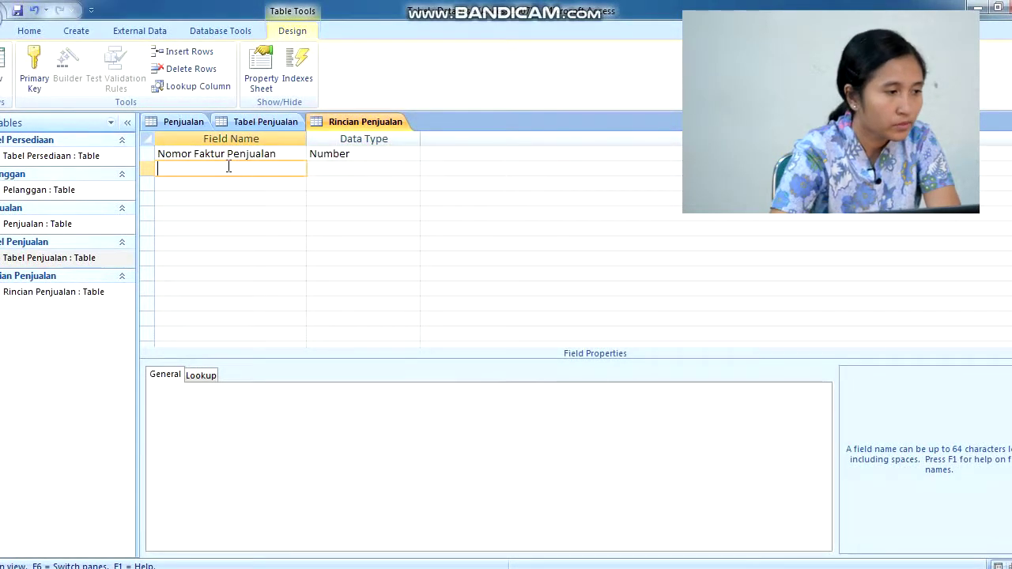
type("Kode Produ")
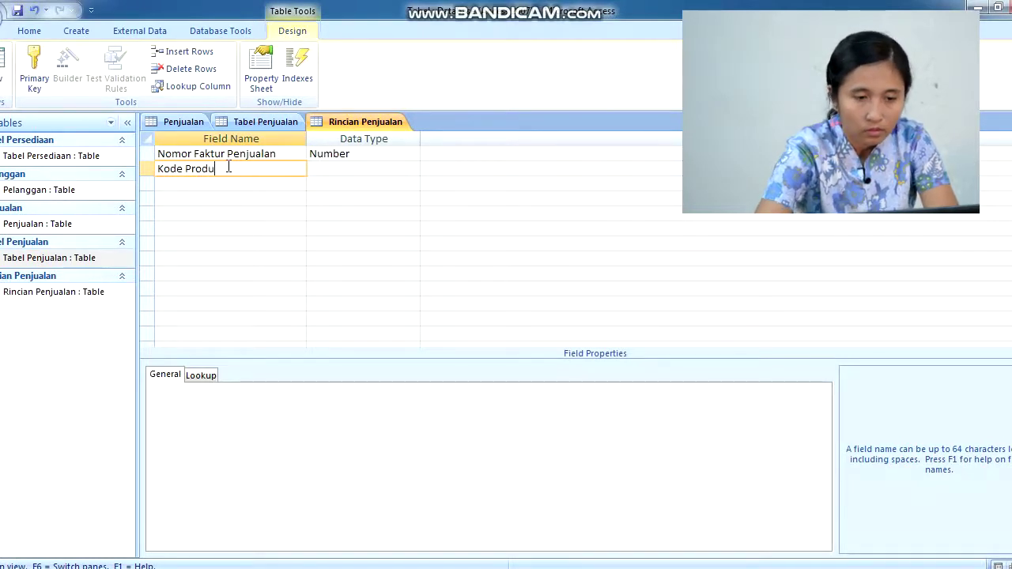
left_click(340, 169)
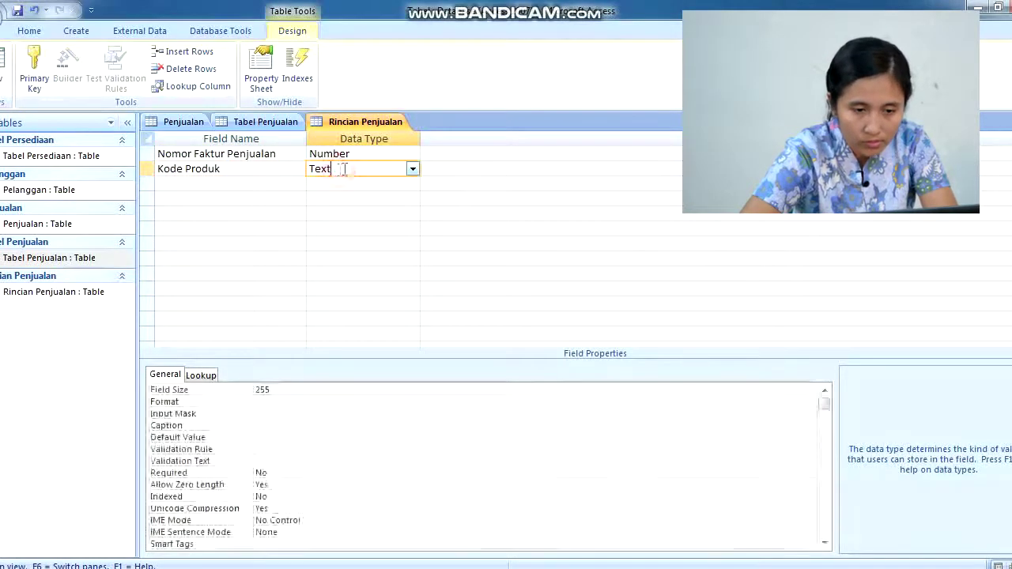
left_click(412, 169)
left_click(399, 213)
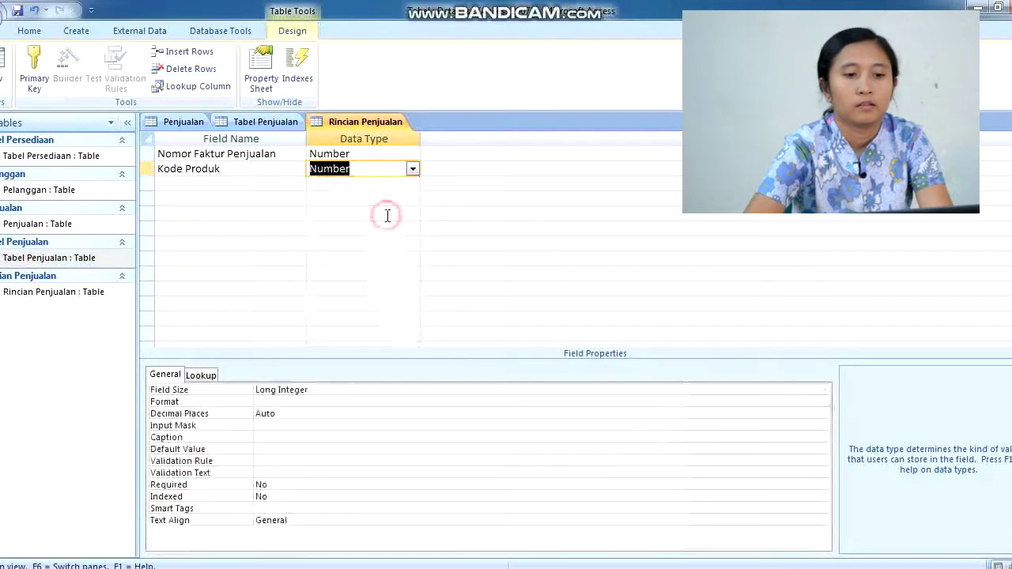
Step: Add a third field named Kuantitas with the Number data type
left_click(199, 184)
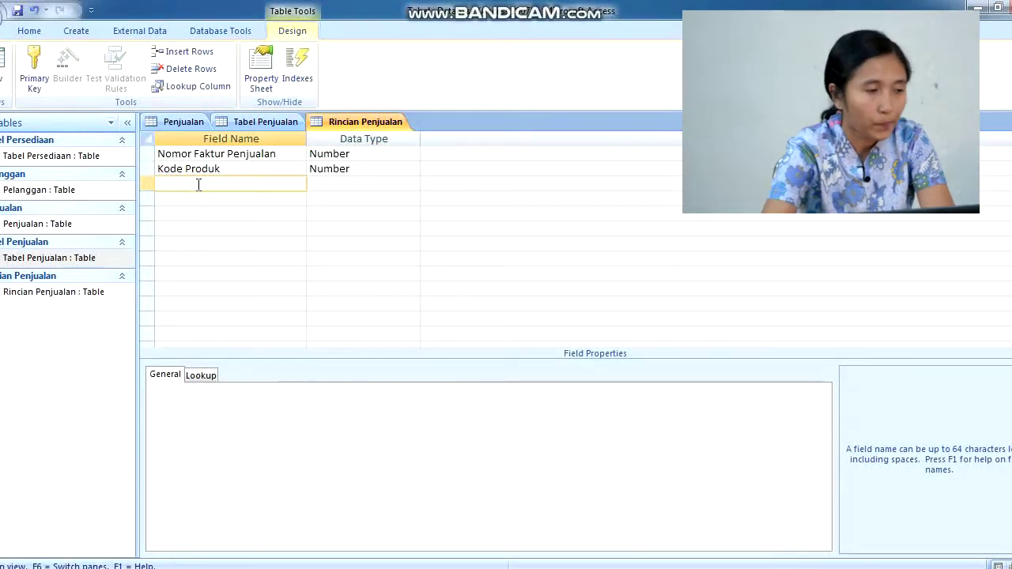
type("Kuantitas")
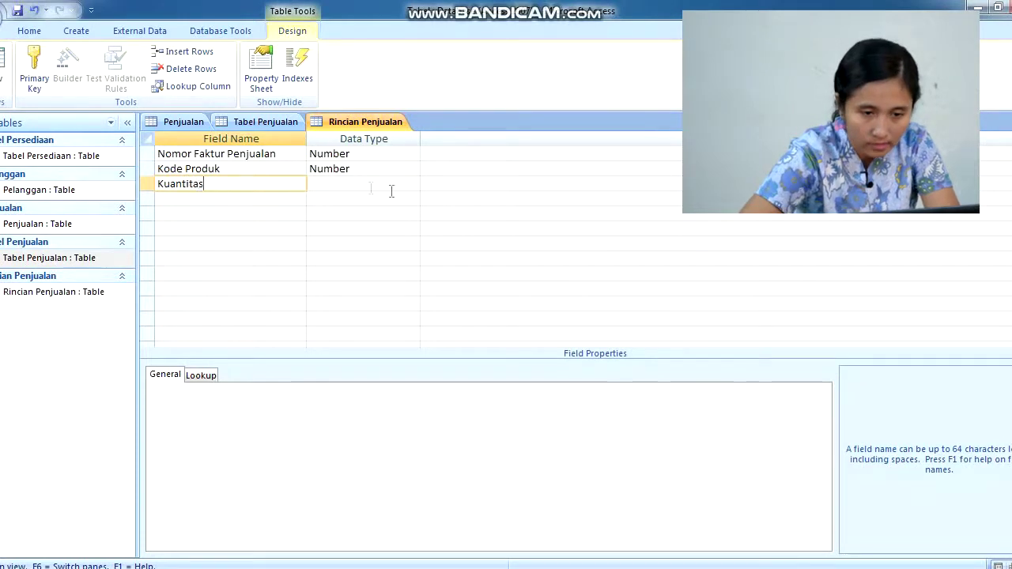
left_click(367, 187)
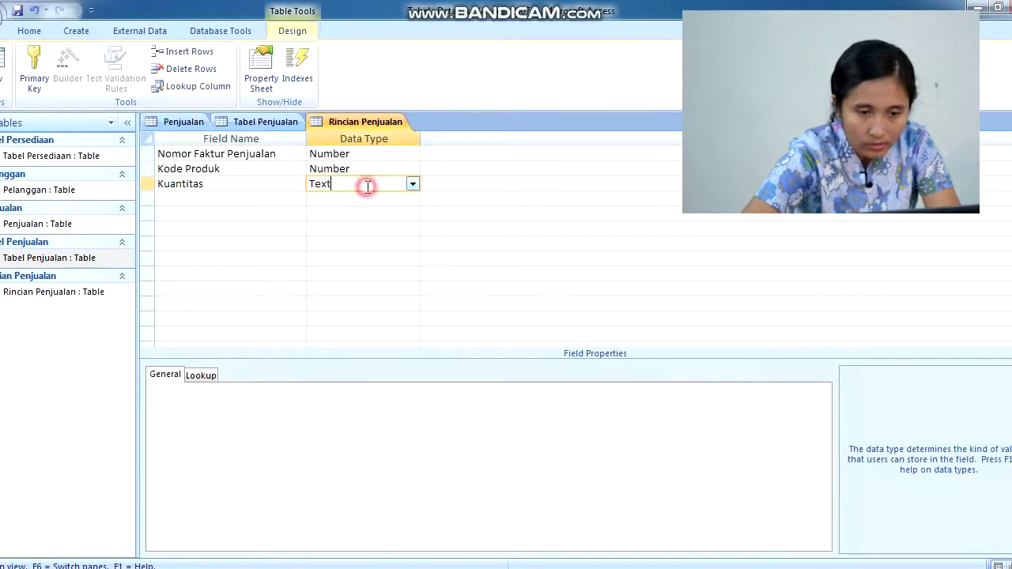
left_click(413, 185)
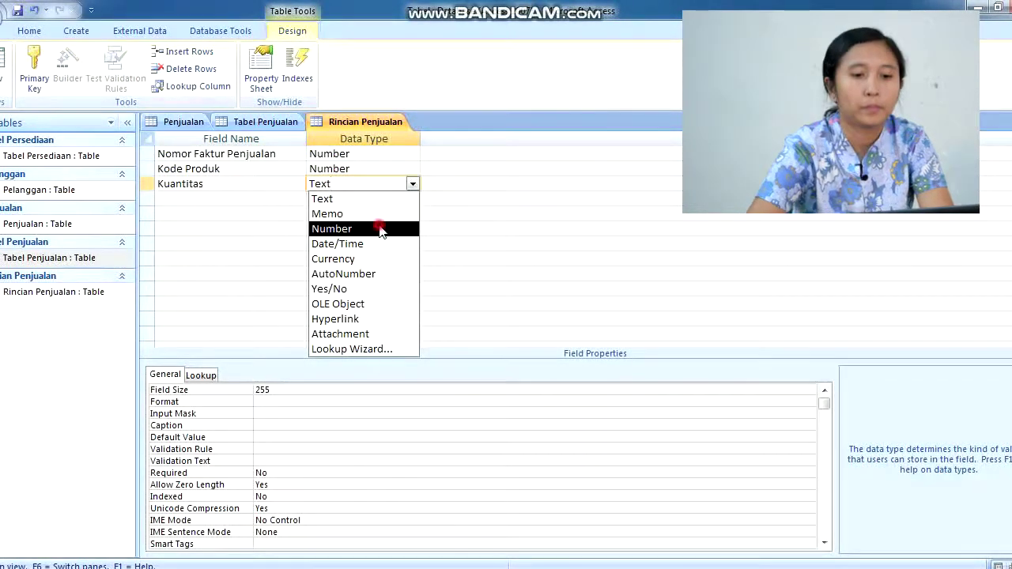
left_click(379, 228)
Step: Save the Rincian Penjualan design and switch the table to Datasheet View
right_click(374, 126)
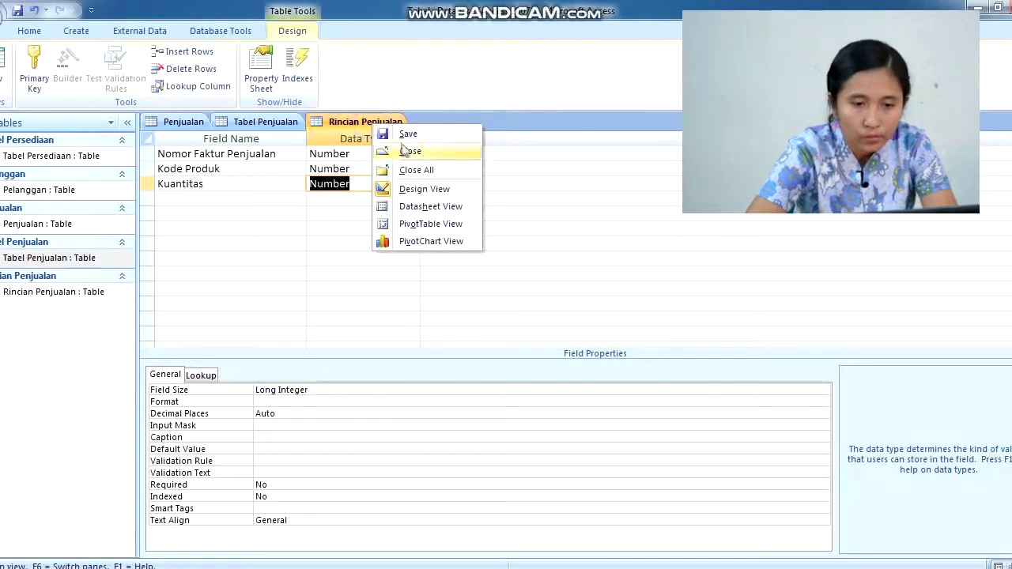
left_click(373, 126)
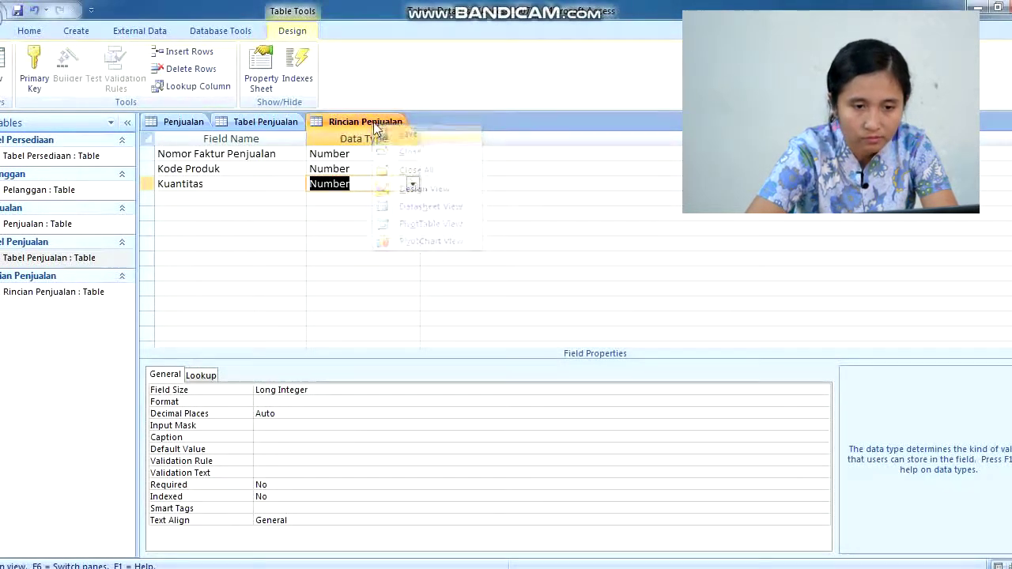
left_click(433, 205)
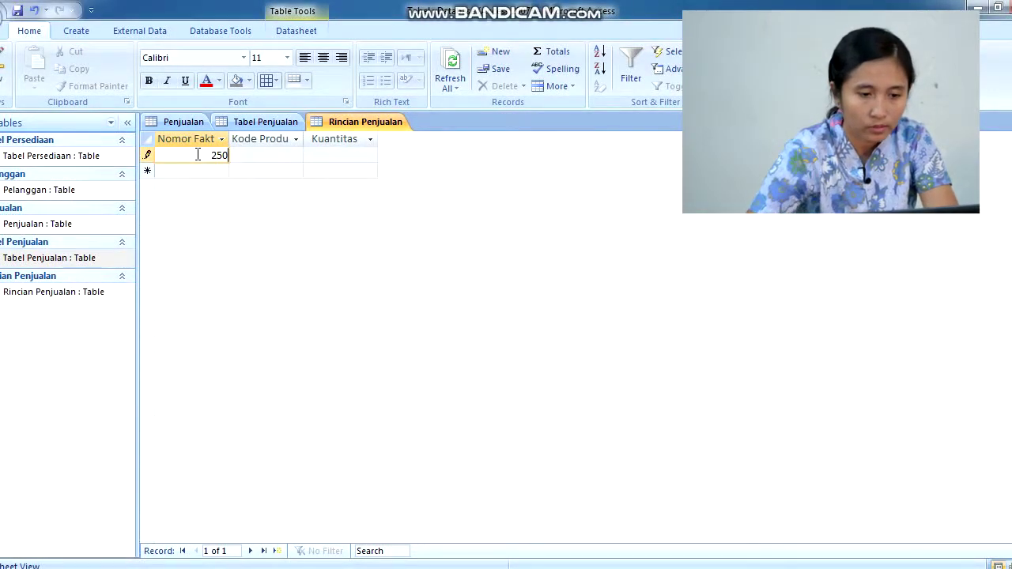
Step: Enter the Nomor Faktur Penjualan values 2501, 2501, 2502, 2502 and 2502 in five records of Rincian Penjualan
key("Down")
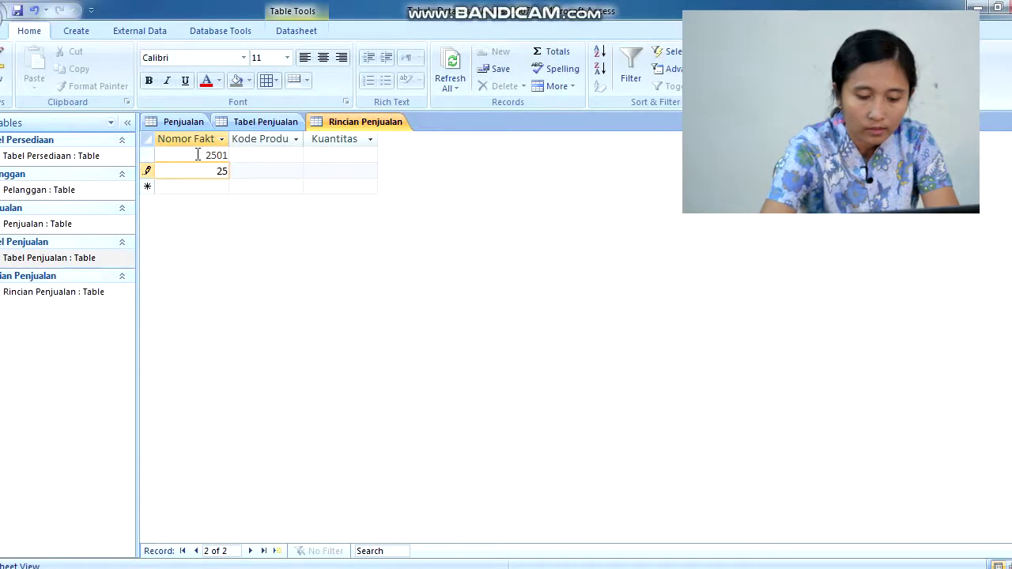
type("2501")
key("Down")
type("2502")
key("Down")
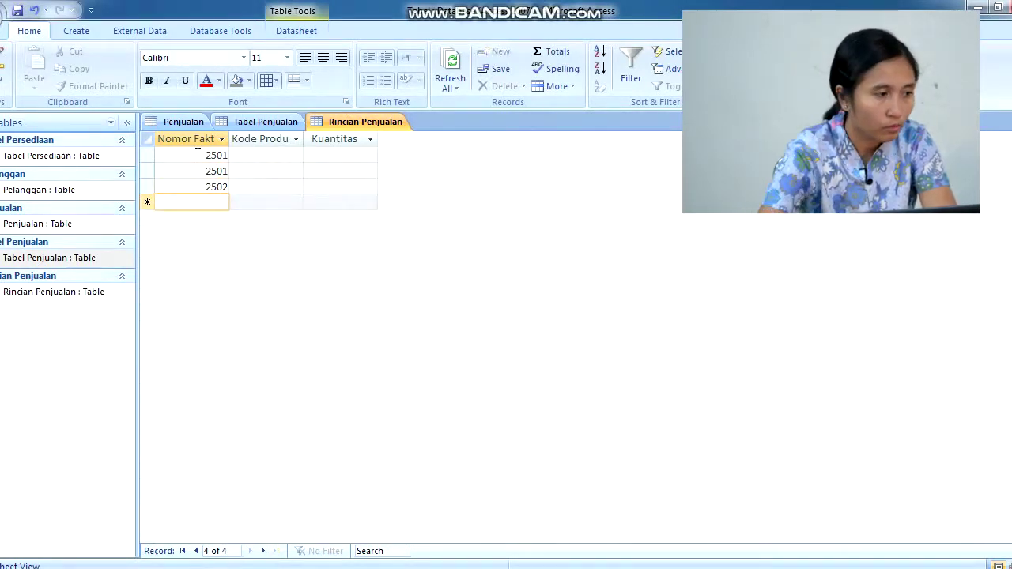
type("2502")
key("Down")
type("250")
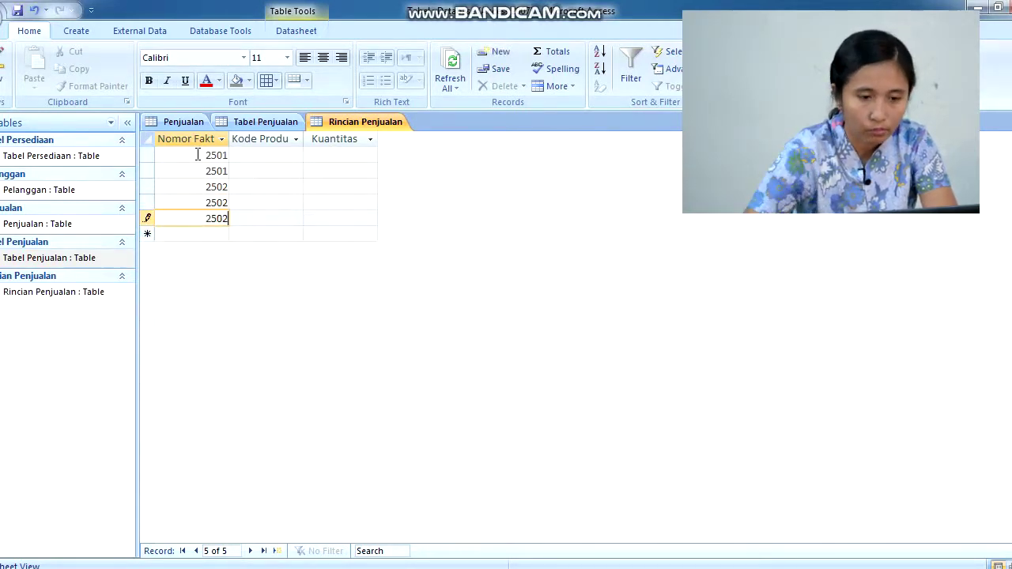
type("2")
Step: Fill the Kode Produk column of the five records with 100, 800, 100, 200 and 300
key("Tab")
key("Up")
key("Up")
key("Up")
key("Up")
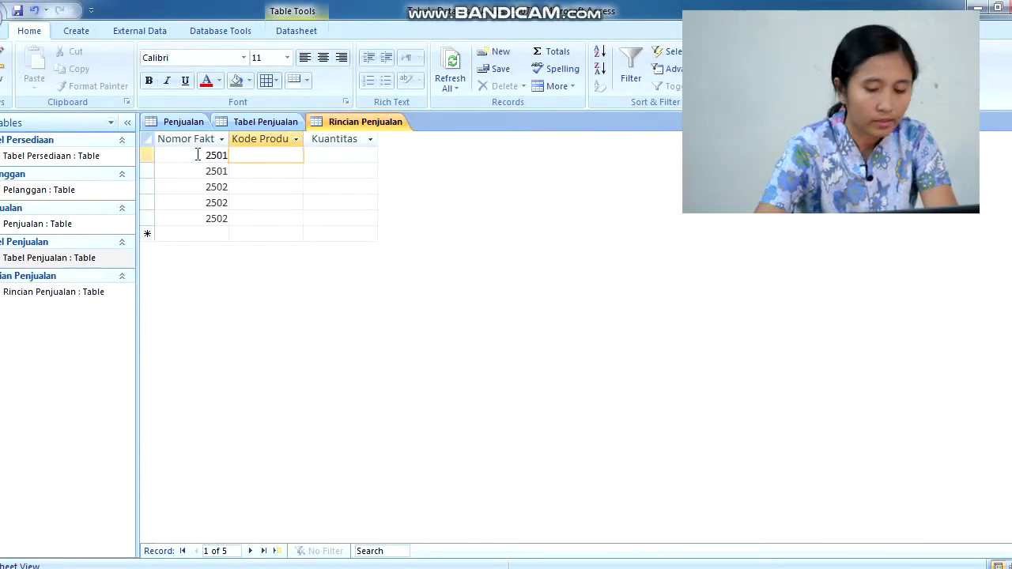
key("Down")
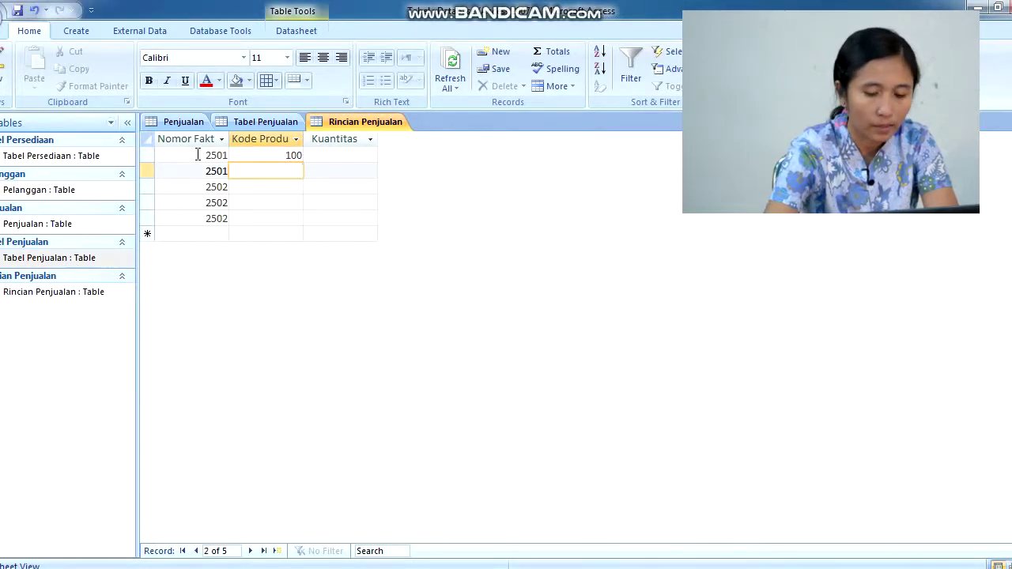
key("Down")
type("100")
key("Down")
key("Down")
type("3")
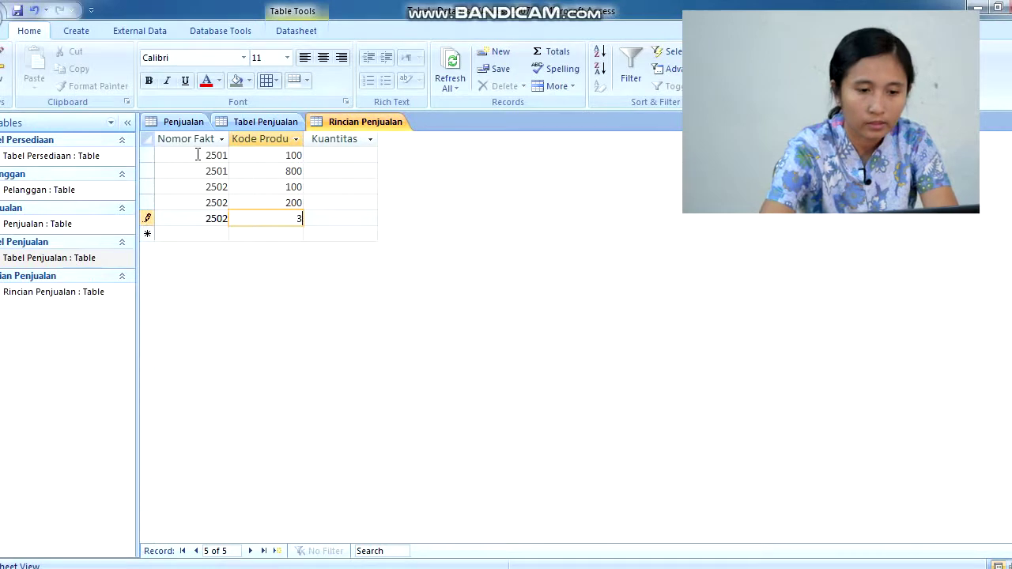
Step: Fill the Kuantitas column of the five records with 1, 2, 3, 3 and 2, and save Rincian Penjualan
key("Tab")
key("Up")
key("Up")
key("Up")
key("Up")
type("1")
key("Down")
type("2")
key("Down")
key("Down")
type("3")
key("Down")
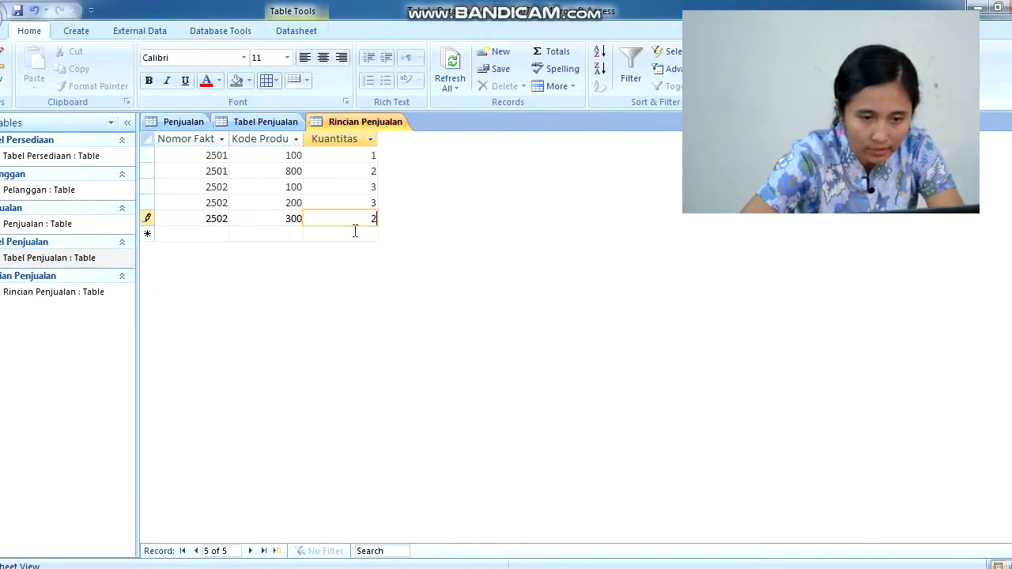
type("2")
key("Down")
right_click(352, 121)
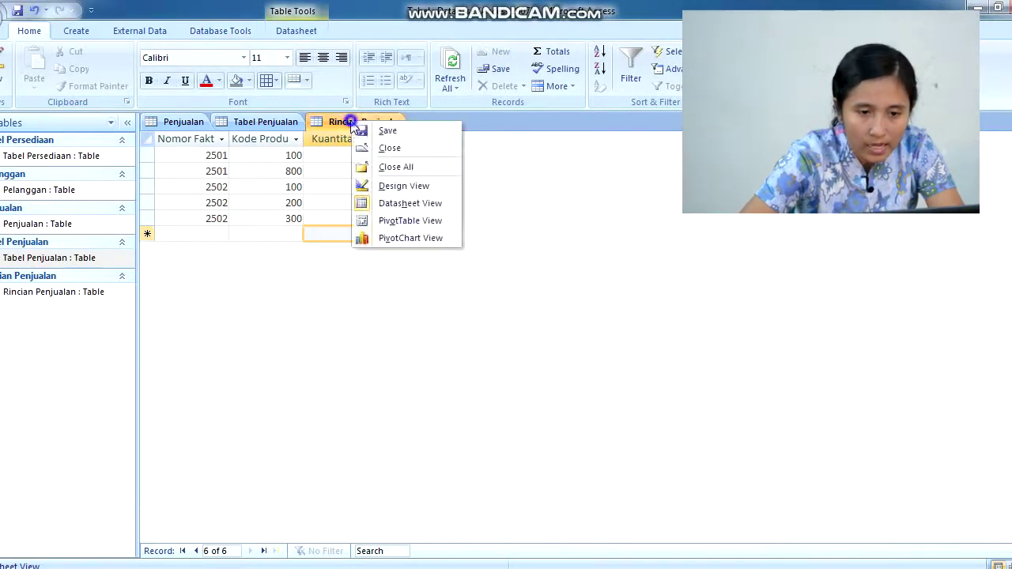
left_click(373, 131)
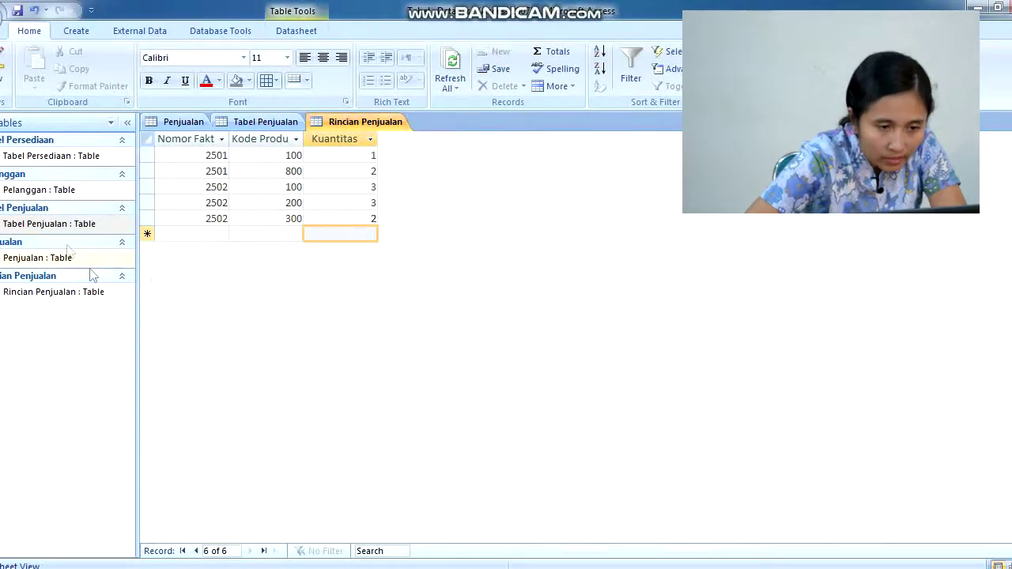
Step: View the Tabel Penjualan and Penjualan tables to compare them, and close all open tables
left_click(53, 225)
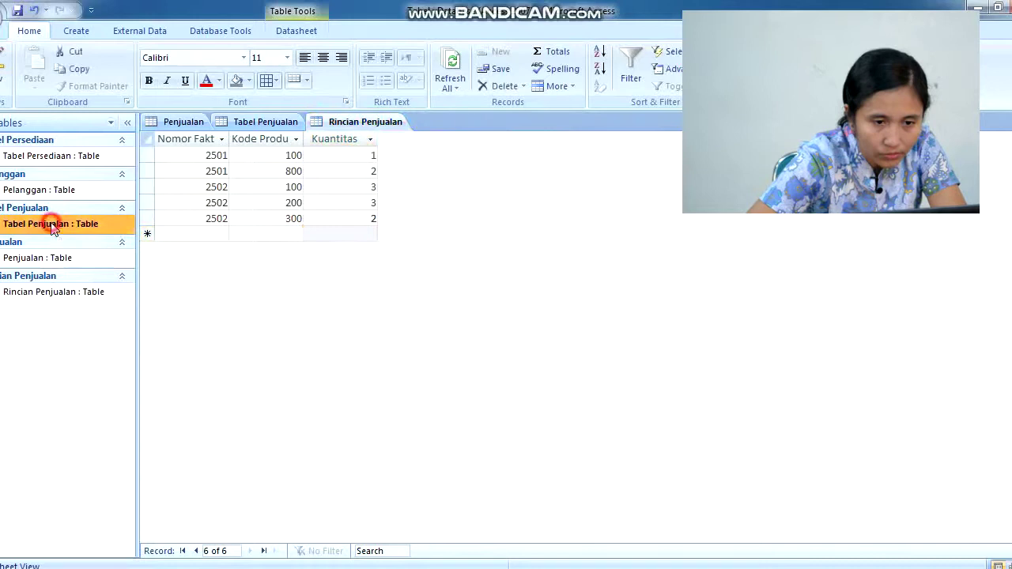
double_click(53, 226)
double_click(53, 259)
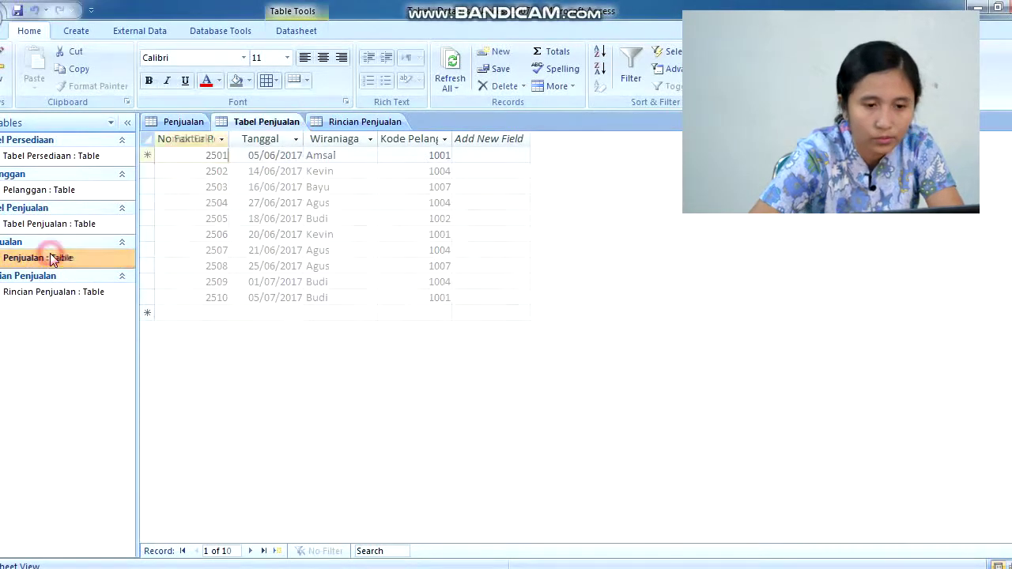
right_click(366, 124)
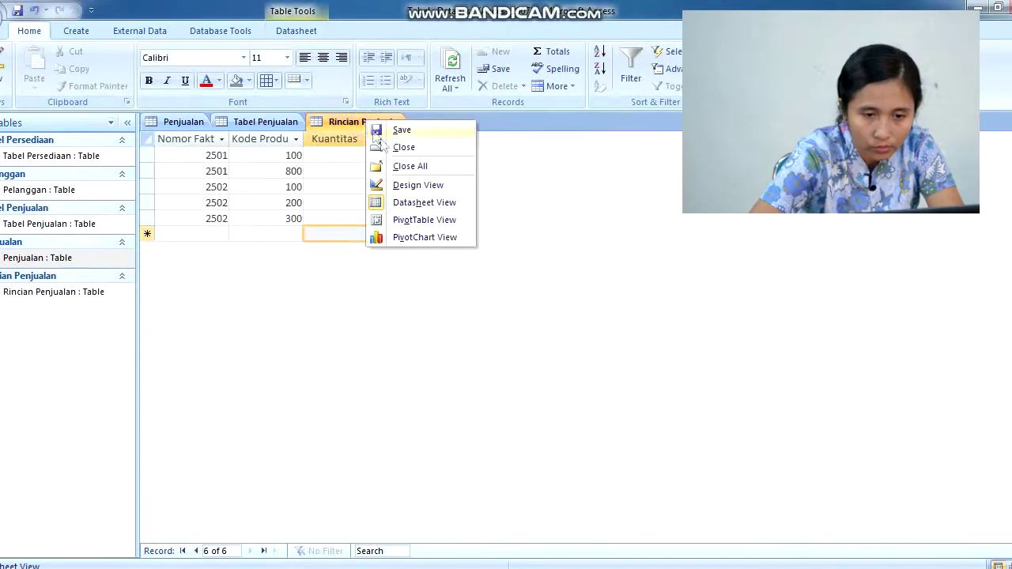
left_click(396, 168)
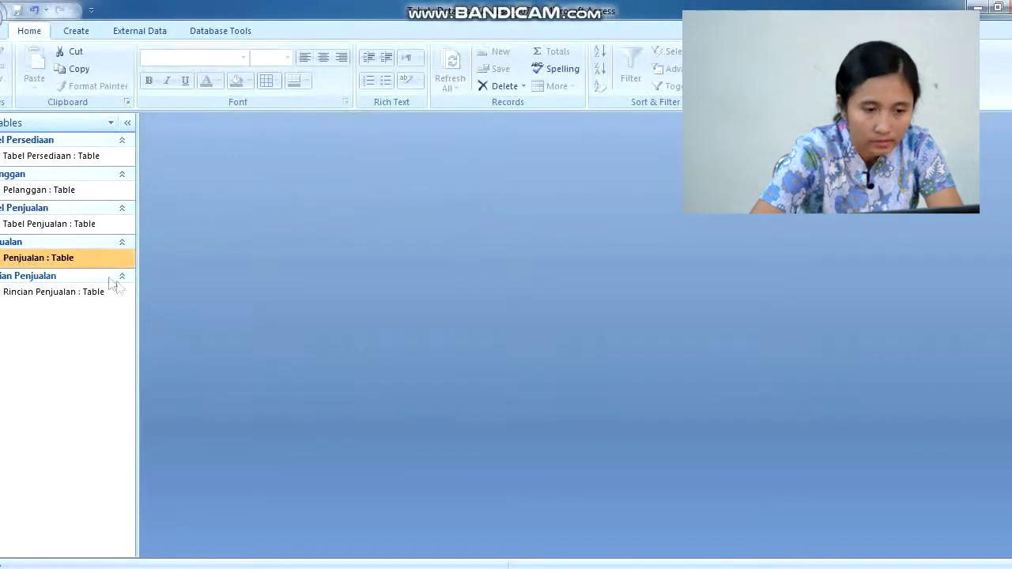
Step: Delete the Penjualan table from the database
right_click(70, 257)
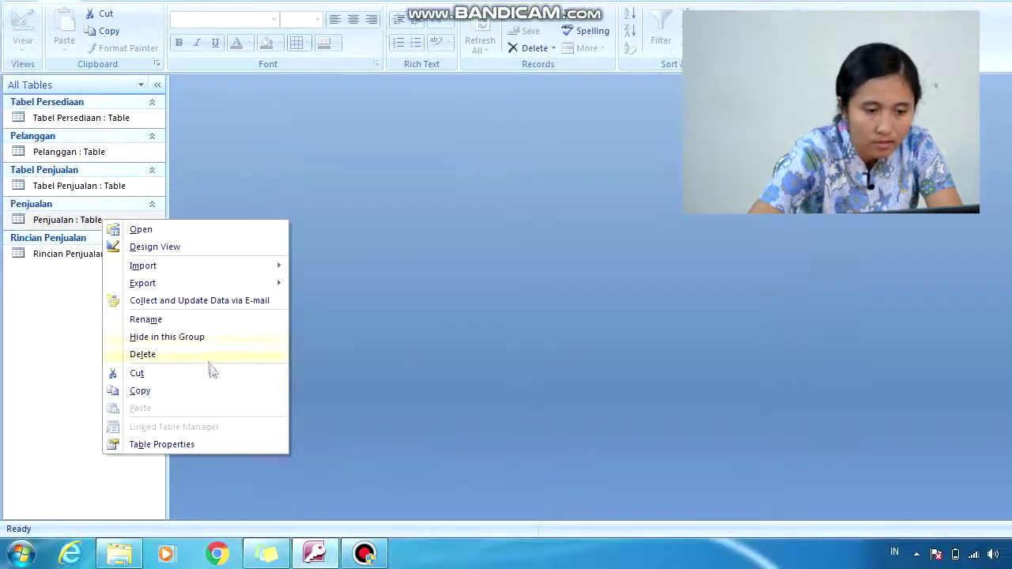
left_click(163, 354)
left_click(461, 299)
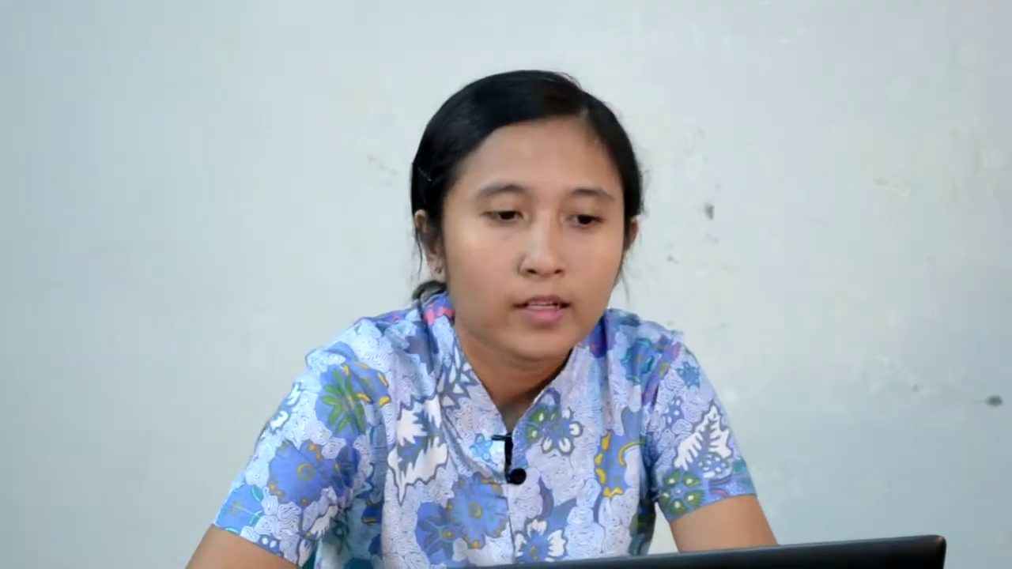